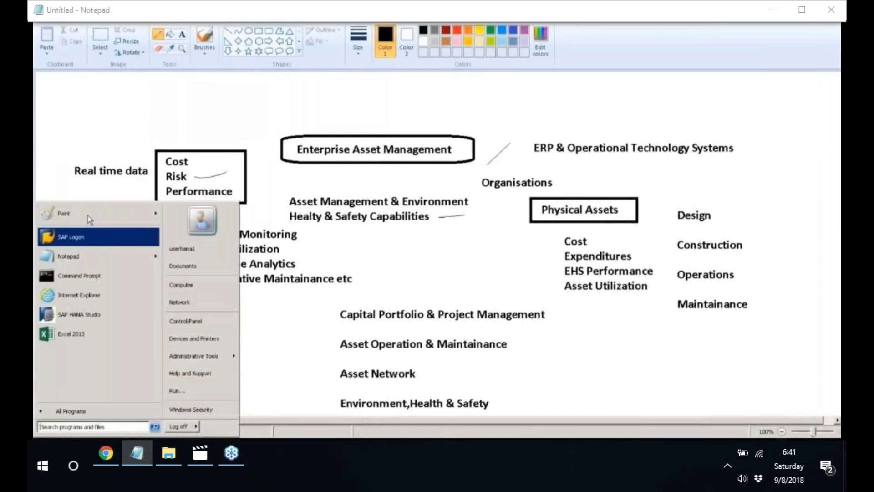
Dismiss the Start menu to get back to the blank Paint canvas
click(85, 212)
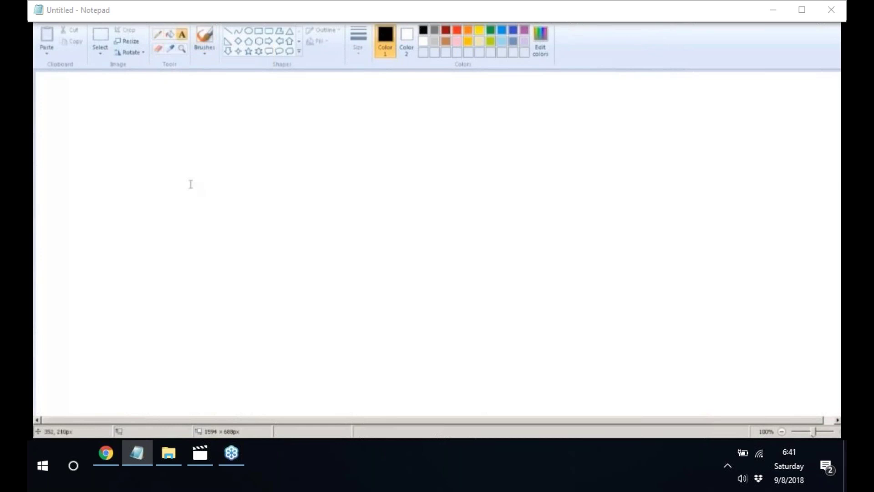
Type 'Create Equipment' in a new text box on the blank canvas
click(191, 184)
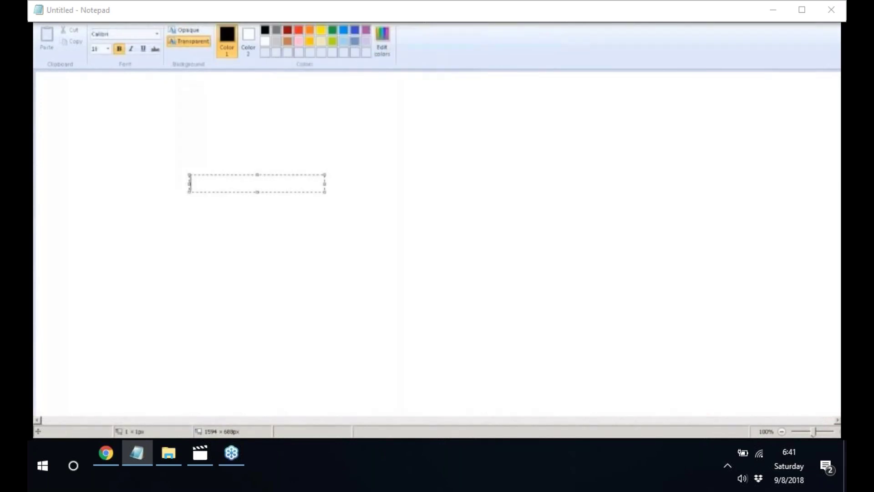
text(Create Equipement)
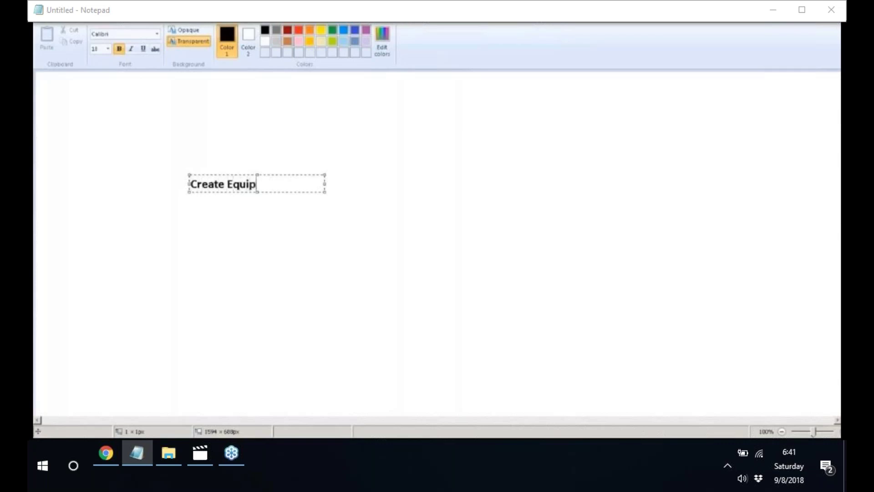
key(BackSpace)
text(t)
key(BackSpace)
key(BackSpace)
key(BackSpace)
key(BackSpace)
key(BackSpace)
text(ment)
key(Return)
key(Return)
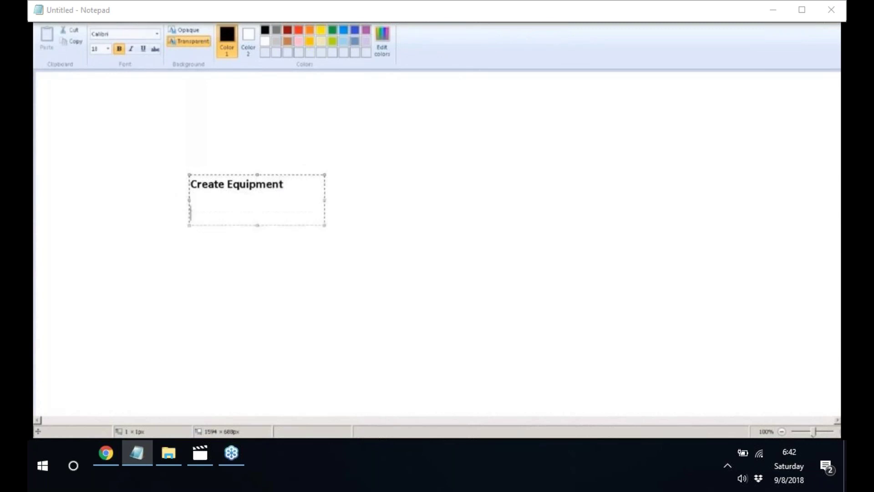
Add 'Create Maintainance Notification' on the next line and commit the text
text(Create Maina)
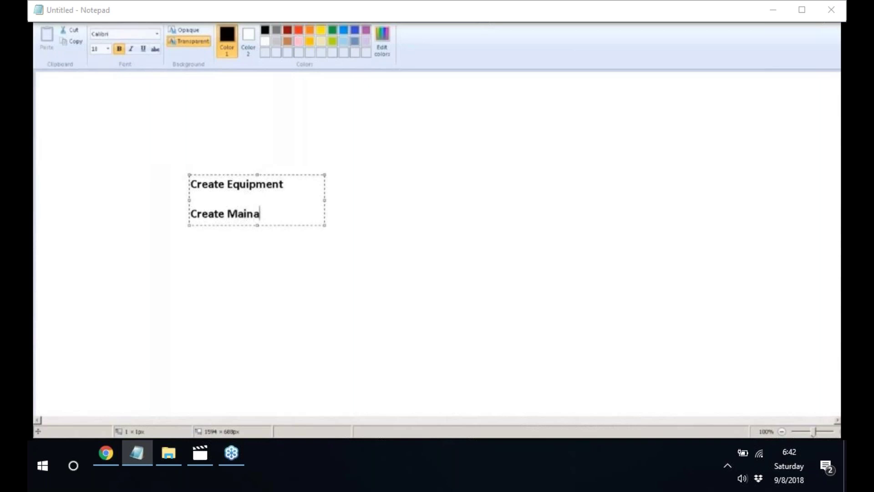
key(BackSpace)
text(tainance Notif)
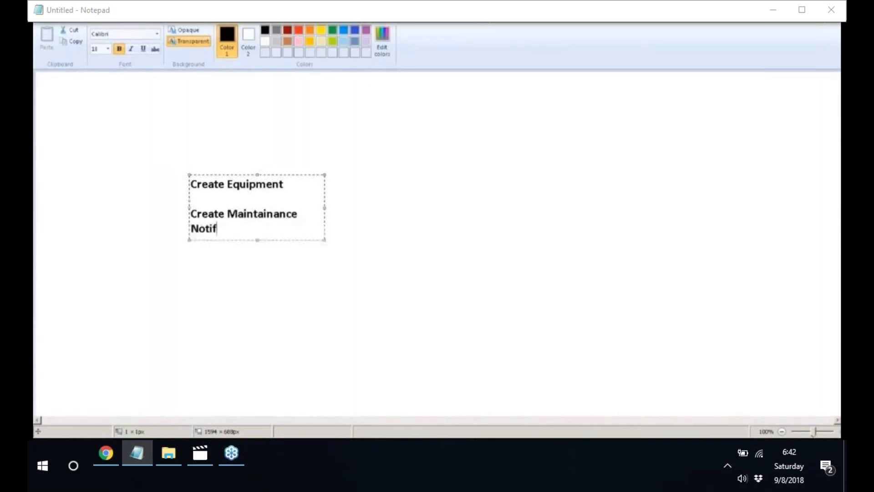
text(ication)
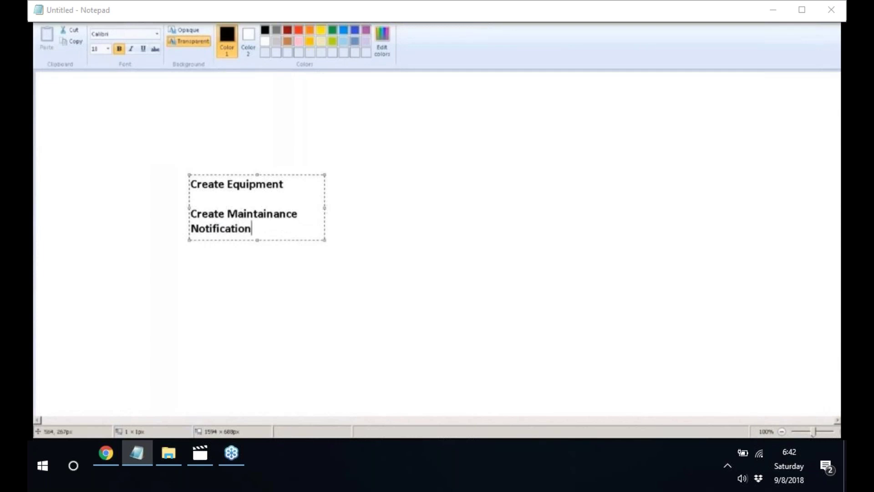
click(326, 205)
click(326, 204)
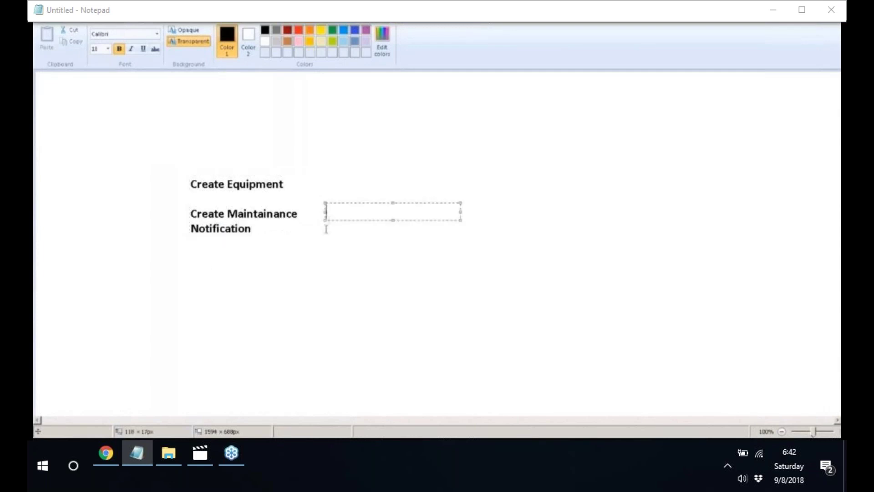
click(190, 261)
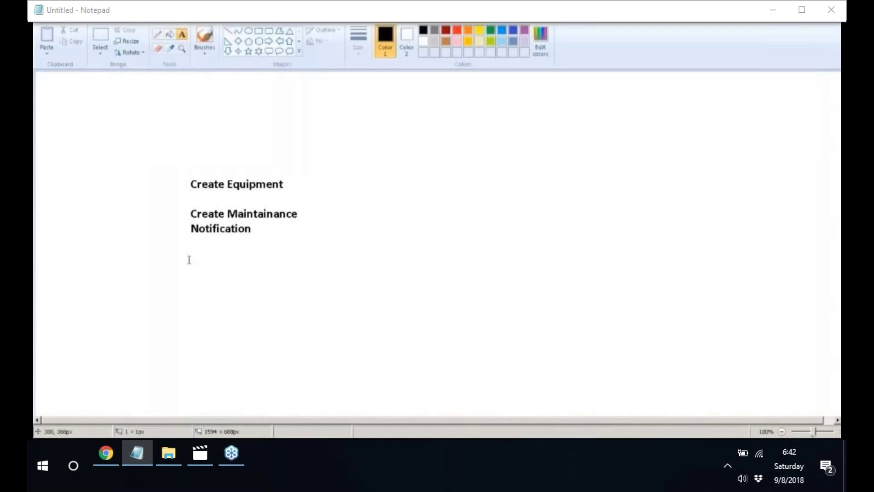
Type 'Change Maintenance Notification' below the headings and widen the text box
click(189, 258)
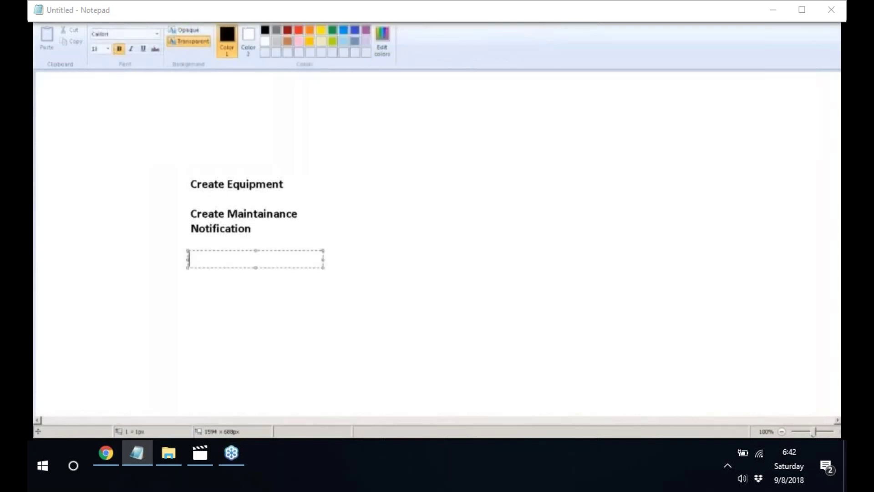
text(Change Man)
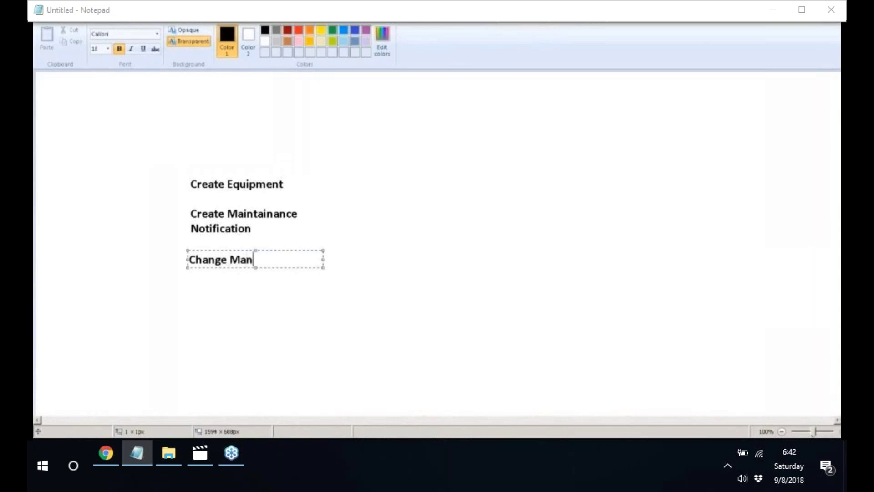
key(BackSpace)
text(inanance Not)
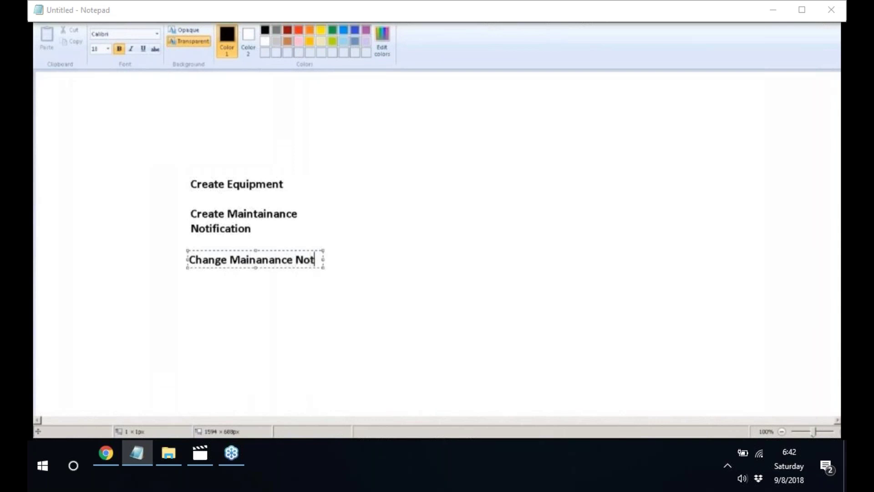
text(ification)
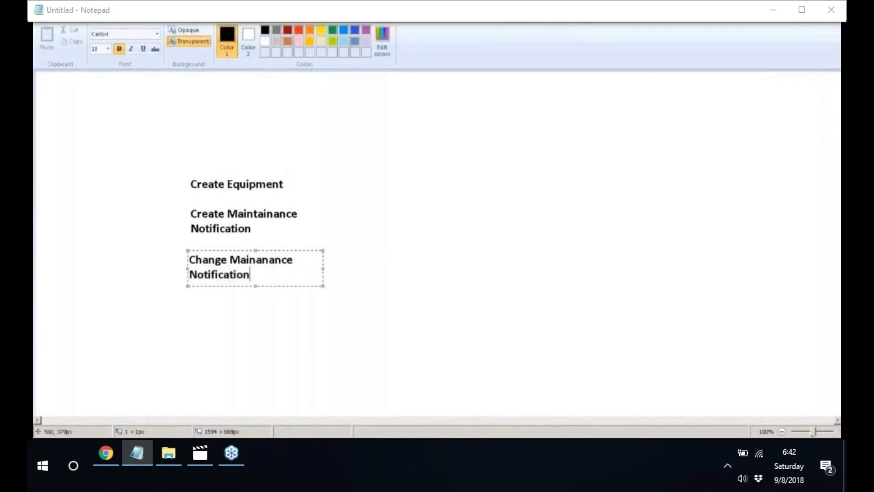
drag(324, 269, 411, 274)
key(Return)
key(Return)
Add 'Change Maintenance Order' on the next line and commit both headings
text(Ch)
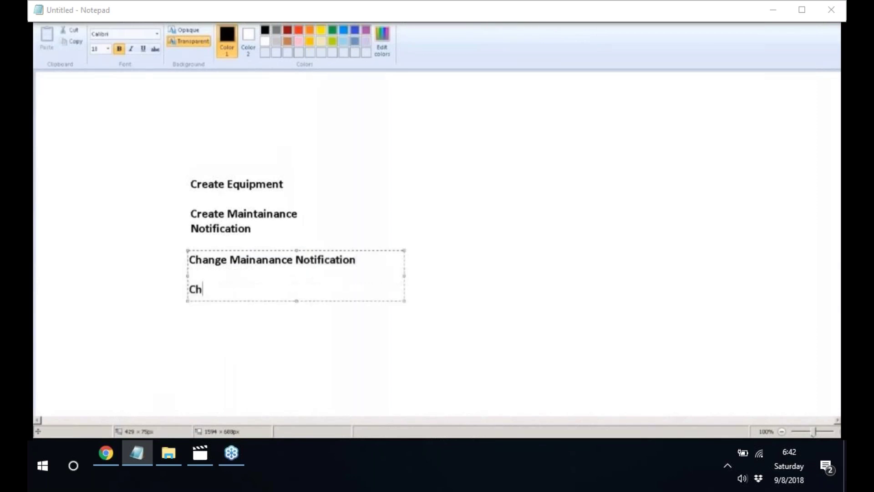
text(ange M)
text(ain)
key(BackSpace)
text(ui)
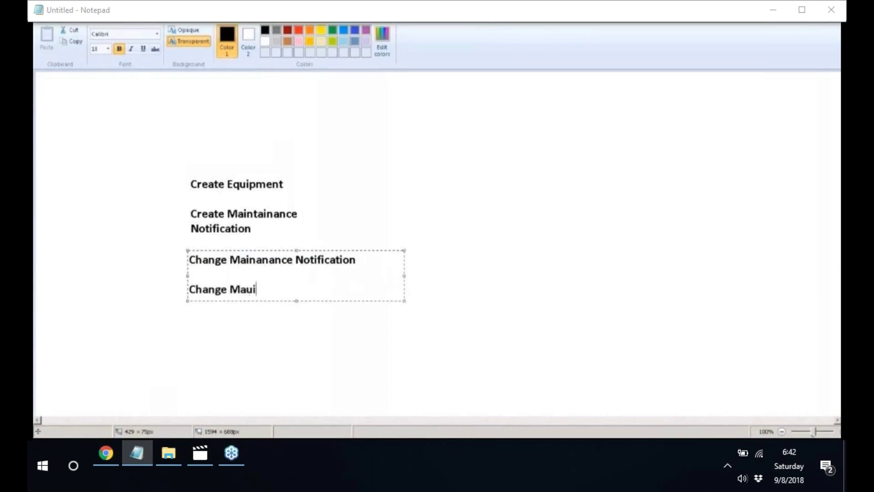
key(BackSpace)
key(BackSpace)
text(i)
text(nt)
text(ainance)
key(BackSpace)
key(BackSpace)
key(BackSpace)
text(ance Od)
key(BackSpace)
text(rder)
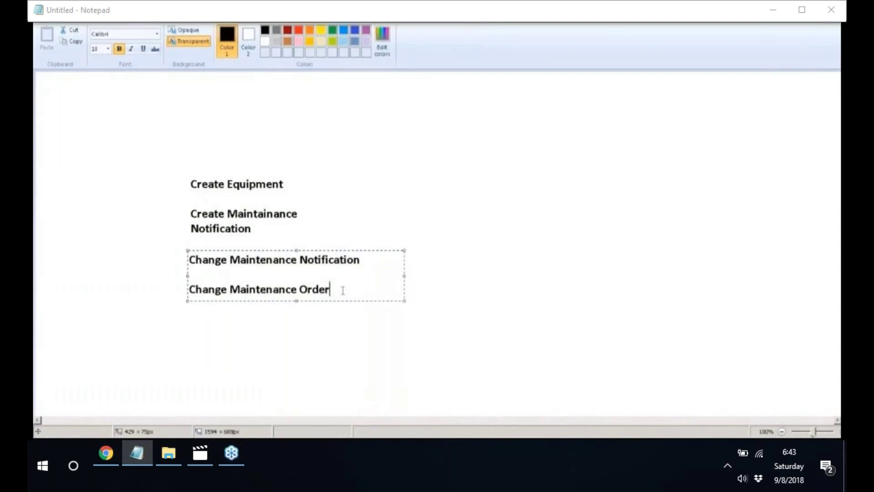
click(285, 357)
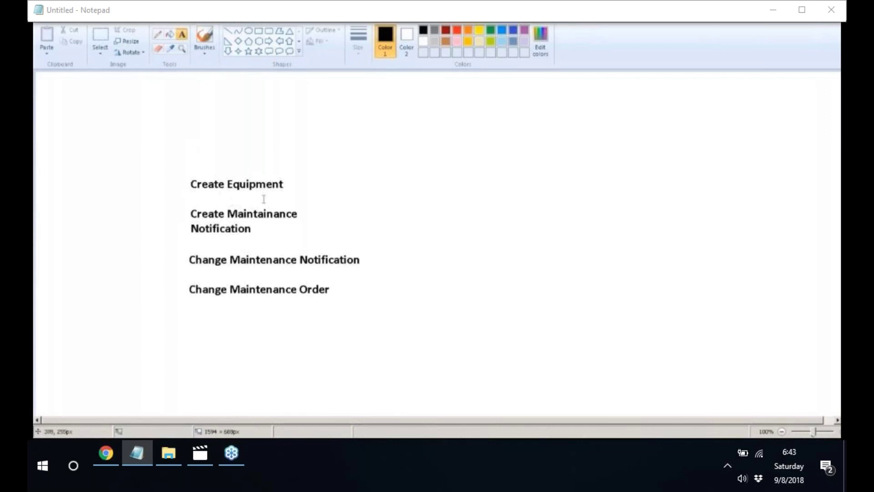
click(412, 184)
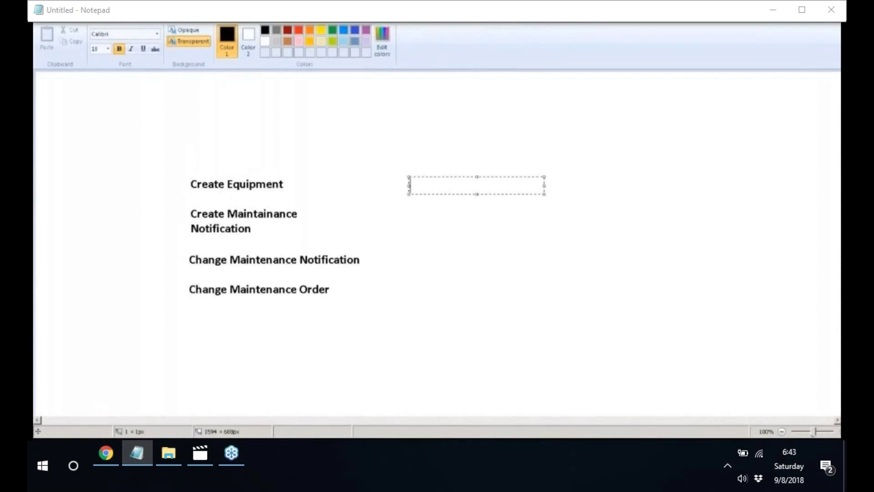
Type codes IH01, IE01, IW22 and IW32 on separate lines beside the headings
text(IH01)
key(Return)
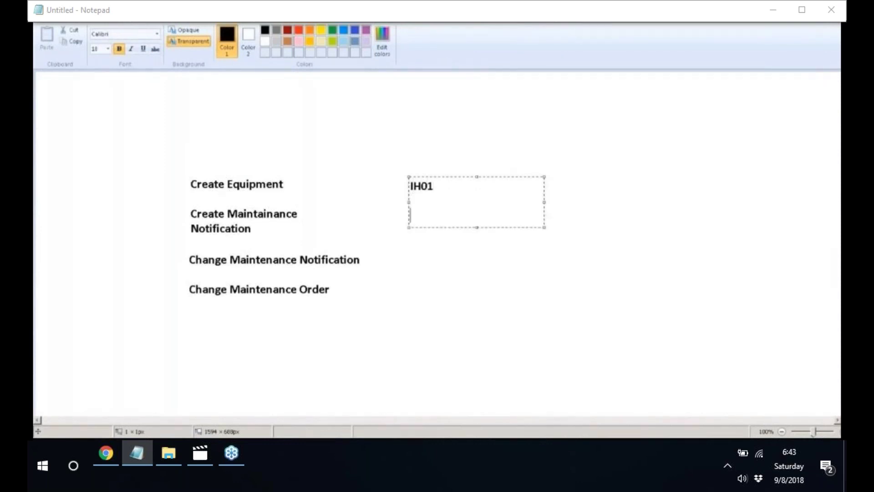
text(IE01)
key(Return)
key(Return)
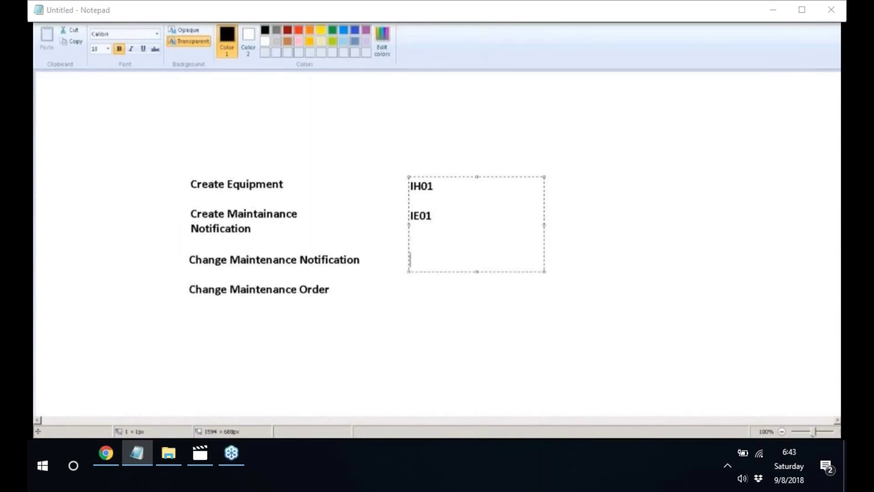
text(IW22)
key(Return)
key(Return)
text(IW32)
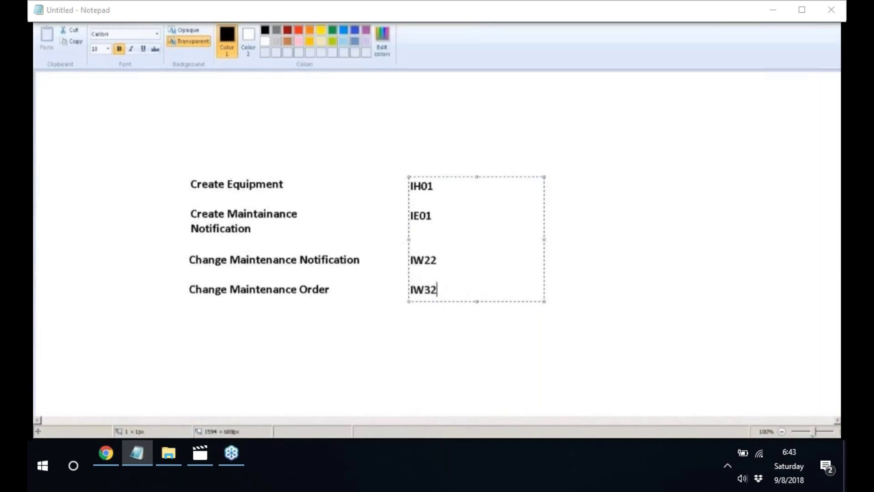
click(242, 319)
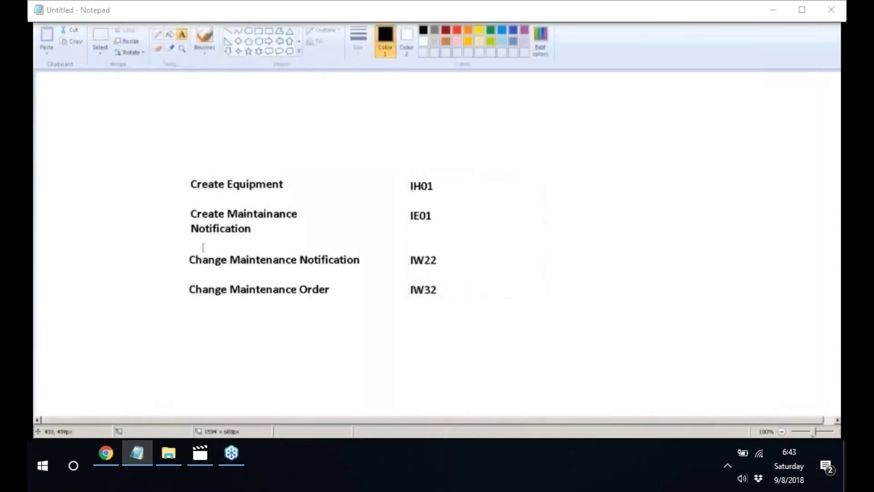
Add the column title 'SAP Fiori' above the headings
click(181, 36)
click(192, 141)
text(SAP Fiori)
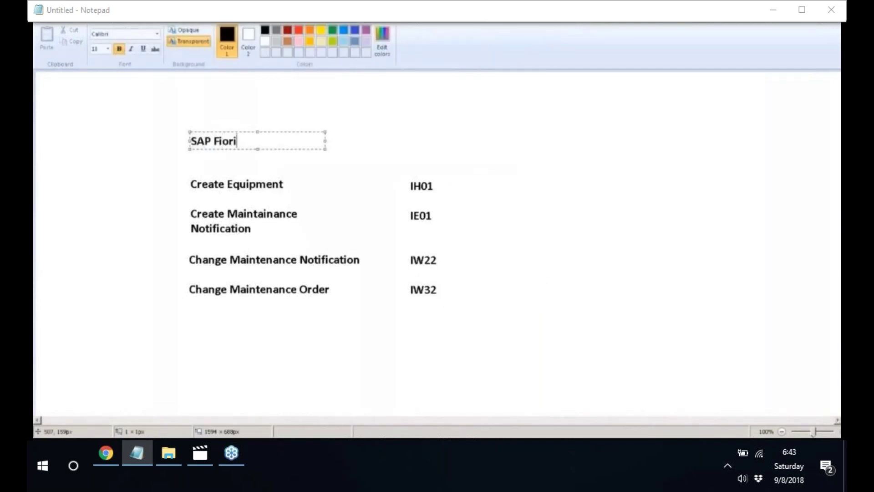
click(388, 139)
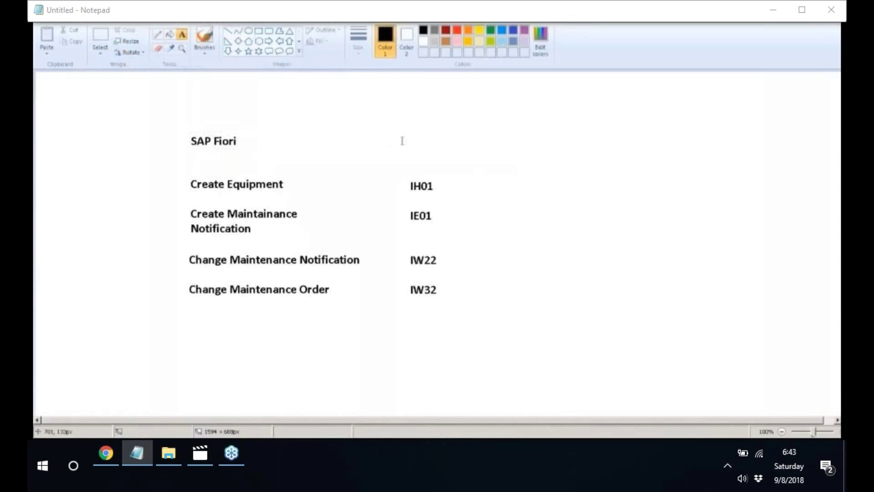
Add the two-line title 'SAP S4HANA GUI' above the transaction codes
click(402, 141)
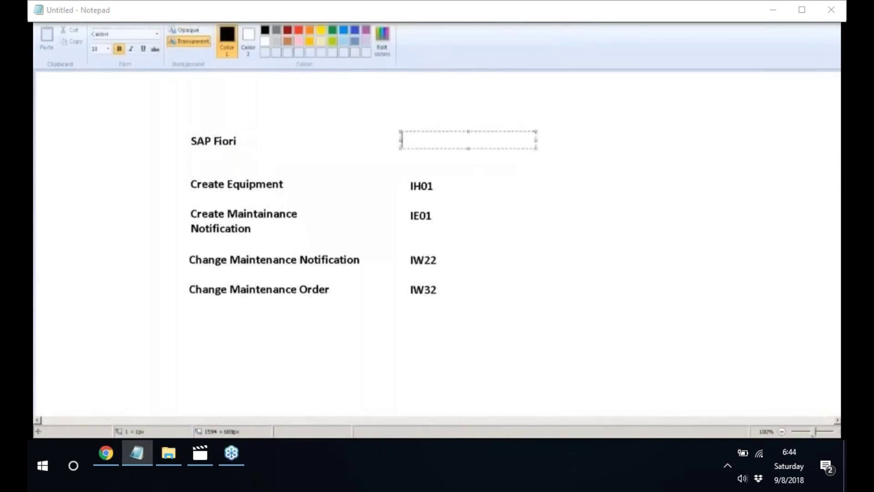
text(SAP S4HANA)
key(Return)
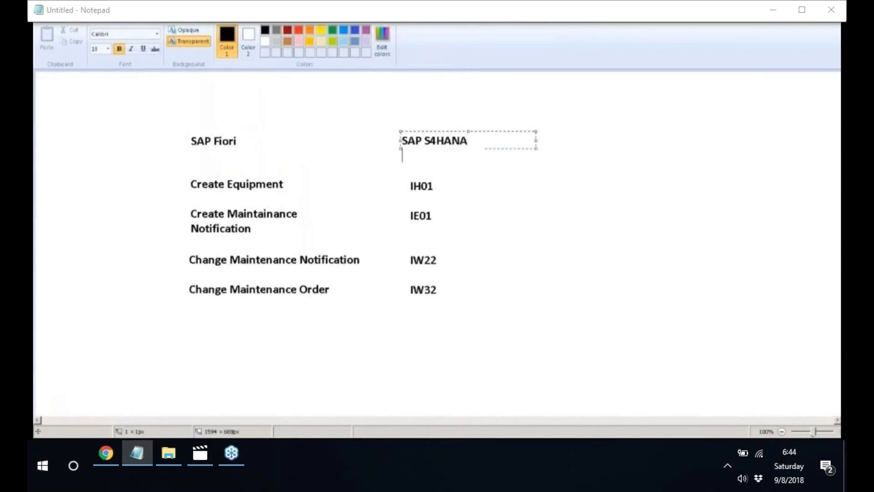
text(GUI)
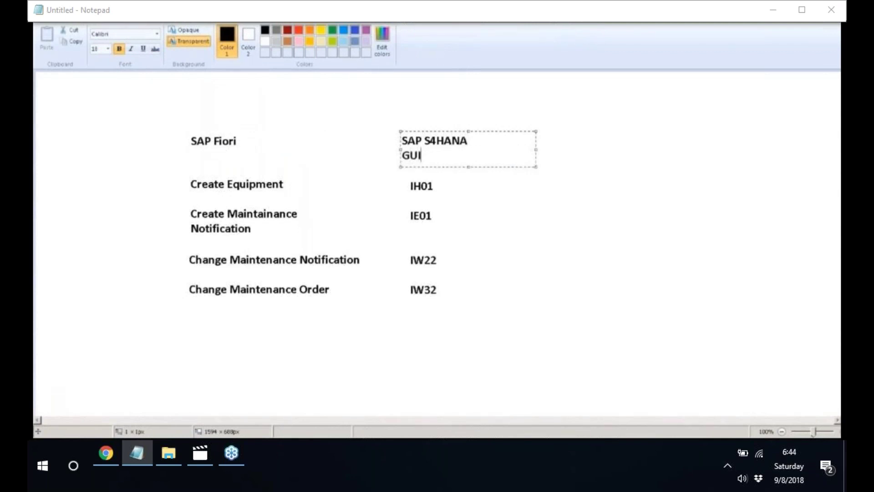
click(343, 253)
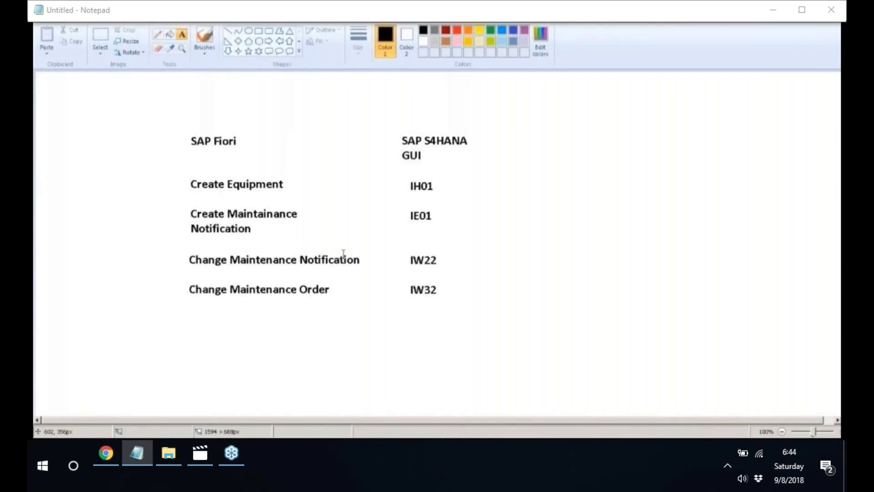
click(546, 184)
Type Functional Location Structure, Equipment Master Record and Notification as three lines and commit them
text(Fun)
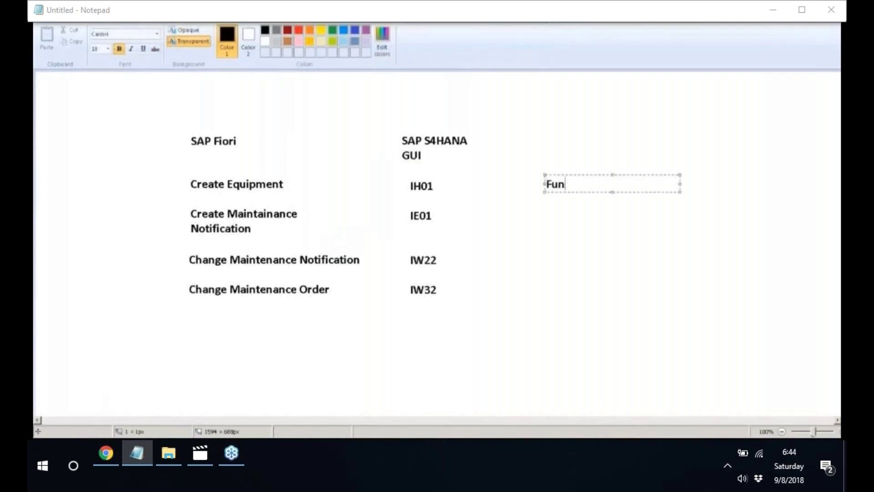
text(ctional Locat)
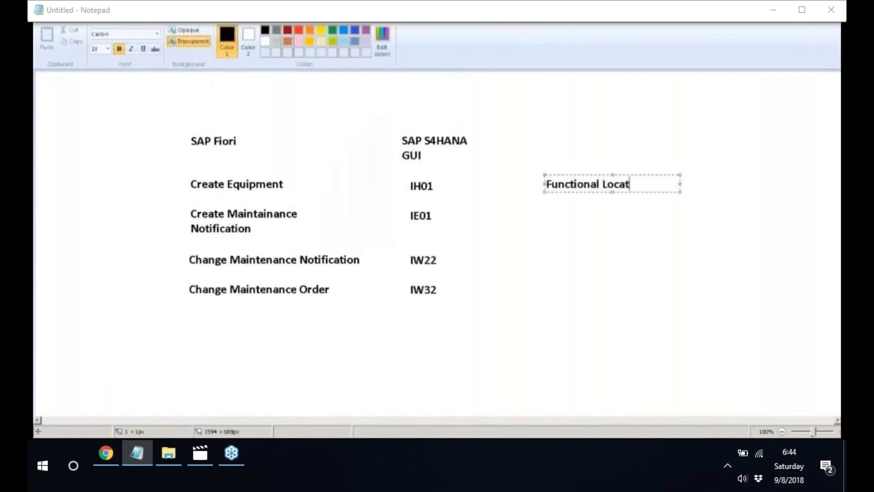
text(ion Structure)
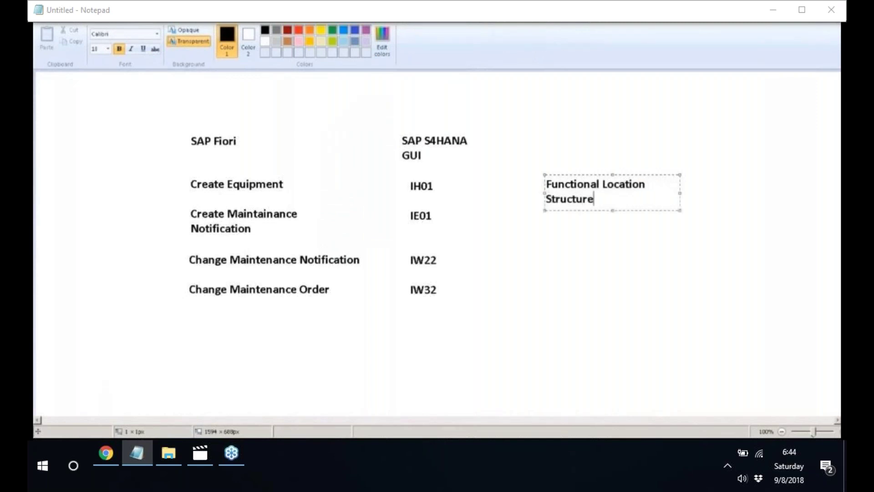
drag(679, 193, 719, 198)
key(Return)
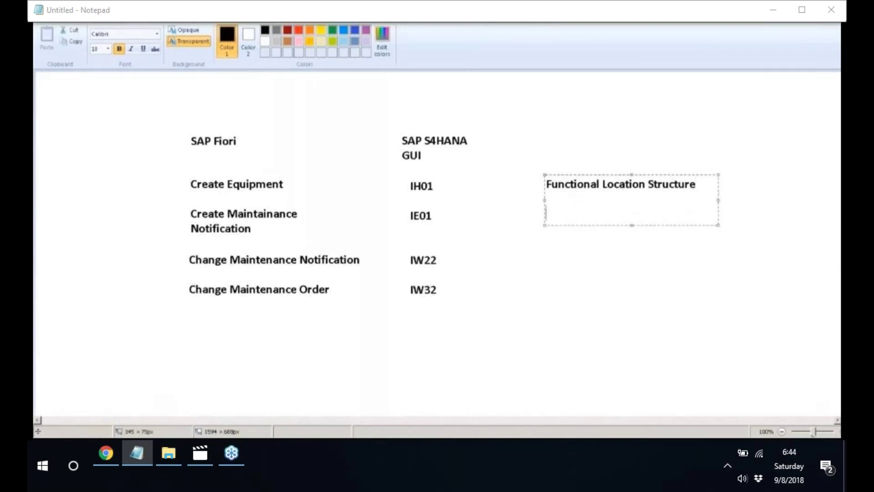
text(Equipment)
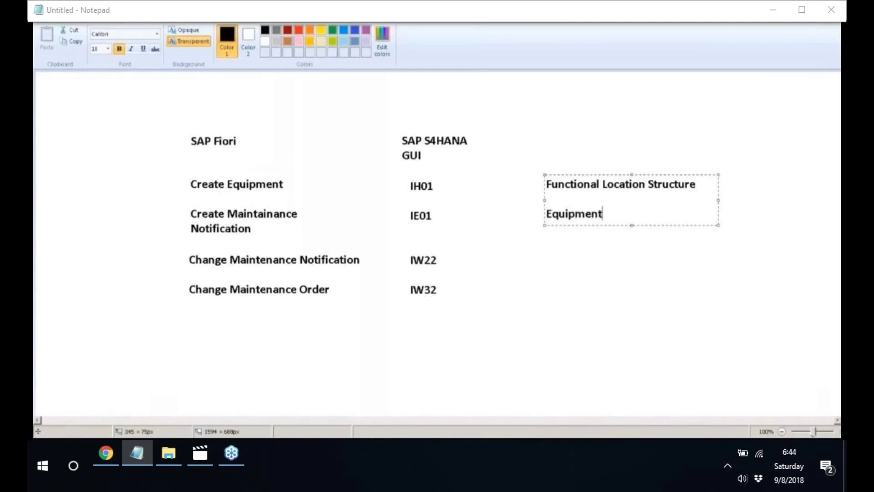
text( Master Record)
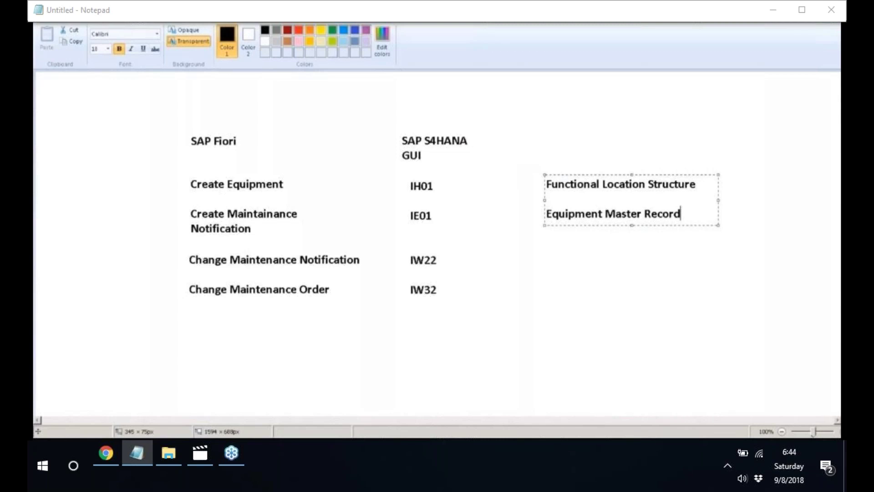
key(Return)
key(Return)
text(Not)
text(ifica)
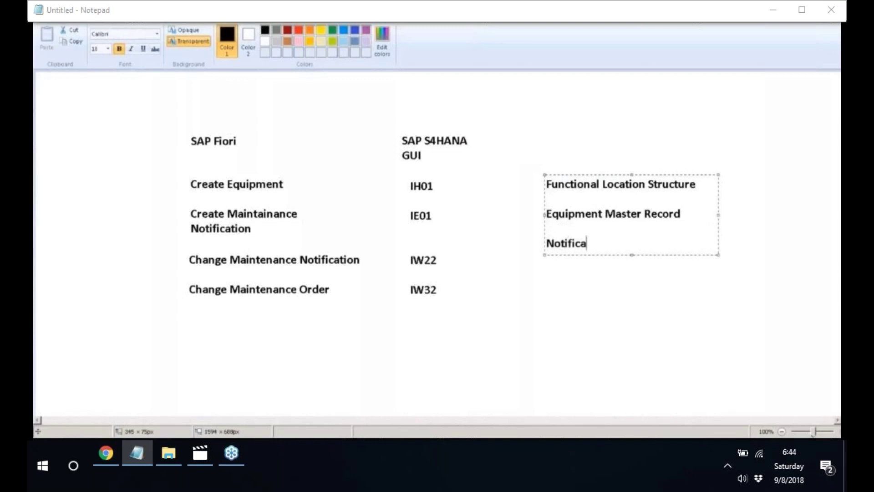
text(tion)
click(620, 271)
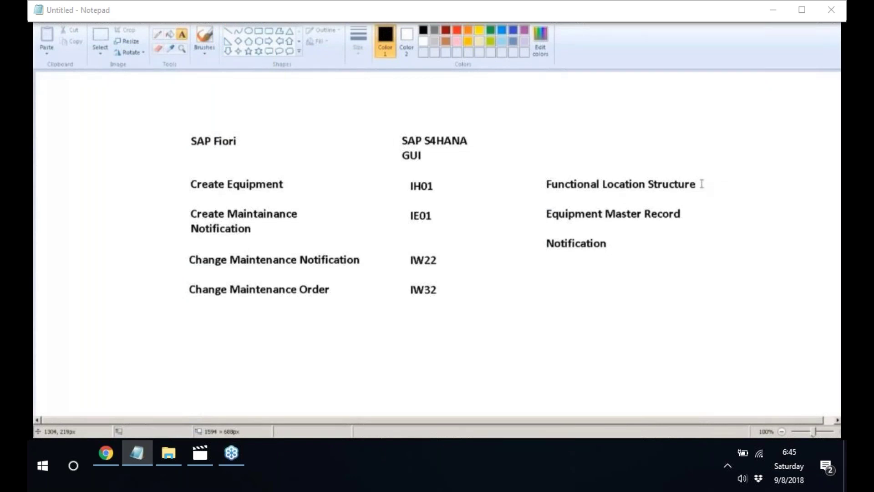
Add the heading 'Maintenance objects' right of Functional Location Structure
click(711, 184)
text(Main)
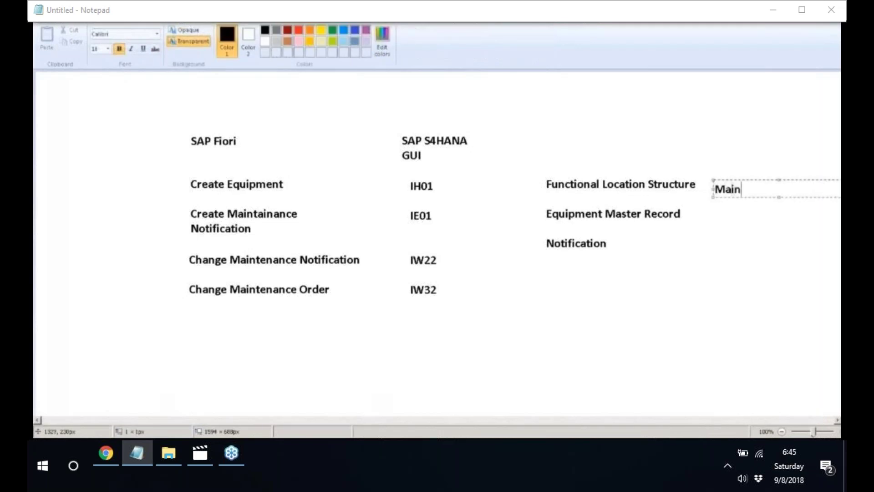
text(tenance objects)
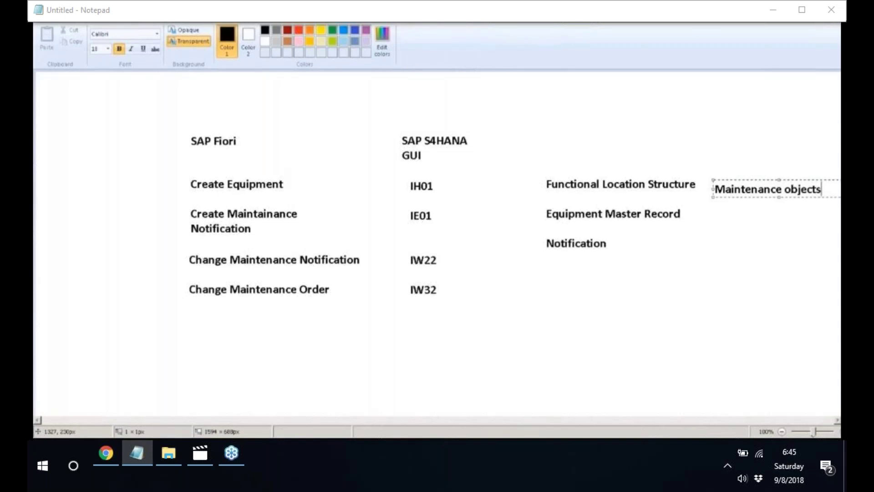
click(734, 213)
List Fuctional, Process Related and Spatial Criteria beneath the Maintenance objects heading
click(734, 212)
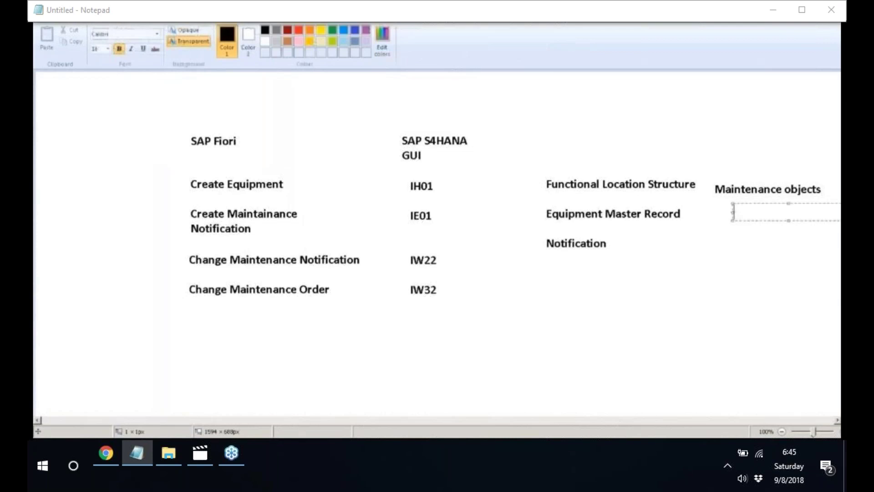
text(Fuctional)
key(Return)
text(Proc)
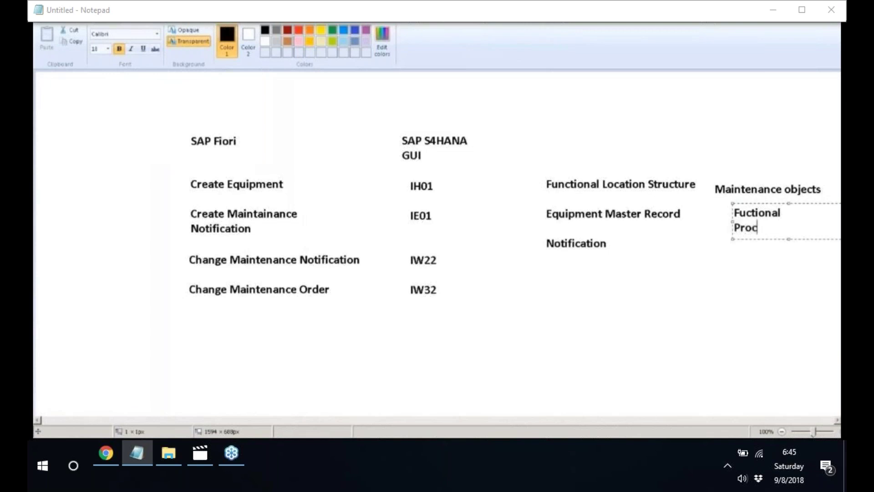
text(ess Related)
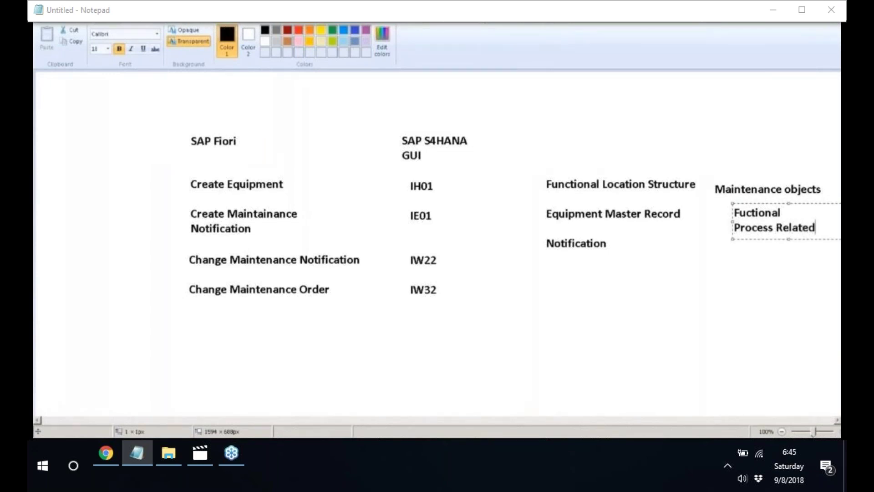
key(Return)
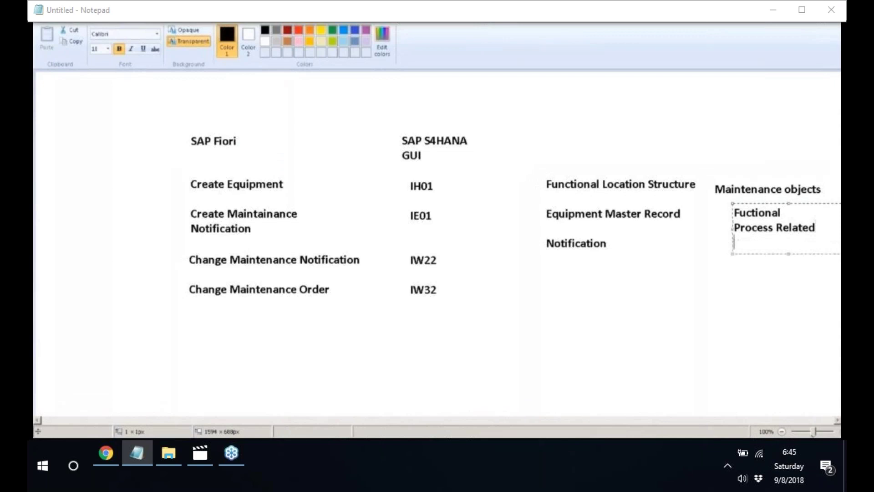
text(Spacial)
key(BackSpace)
key(BackSpace)
key(BackSpace)
key(BackSpace)
key(BackSpace)
text(tial C)
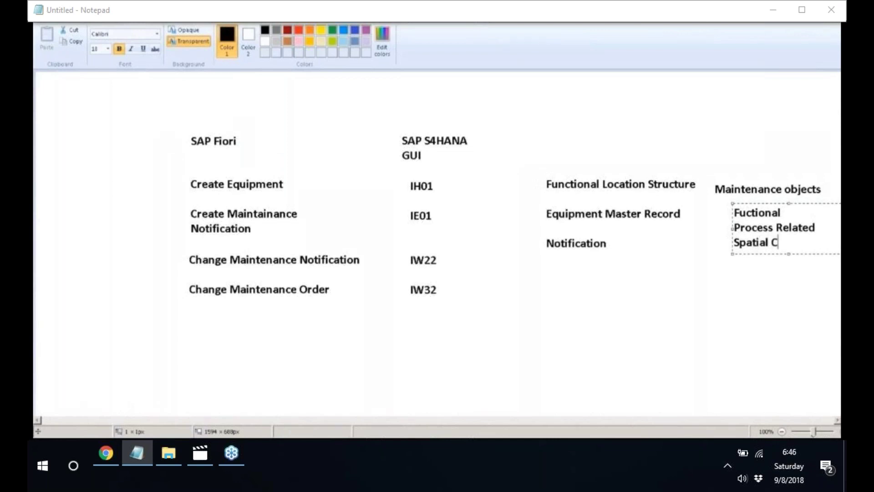
text(riteria)
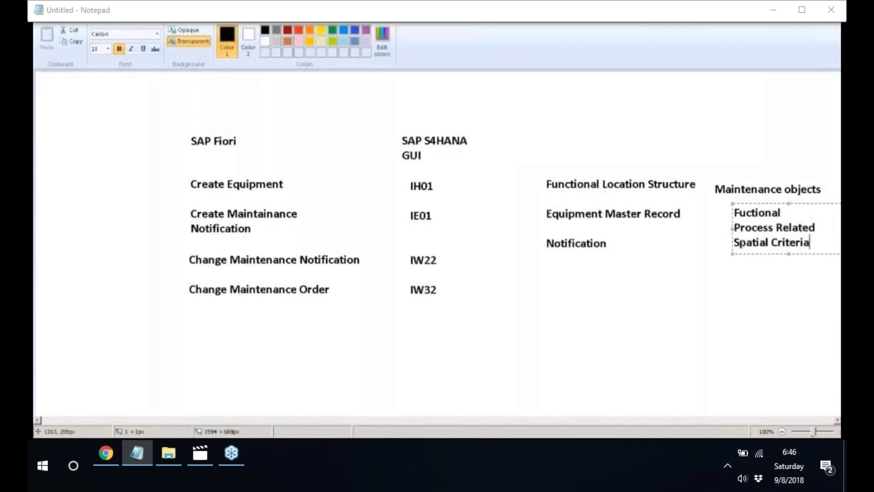
key(Escape)
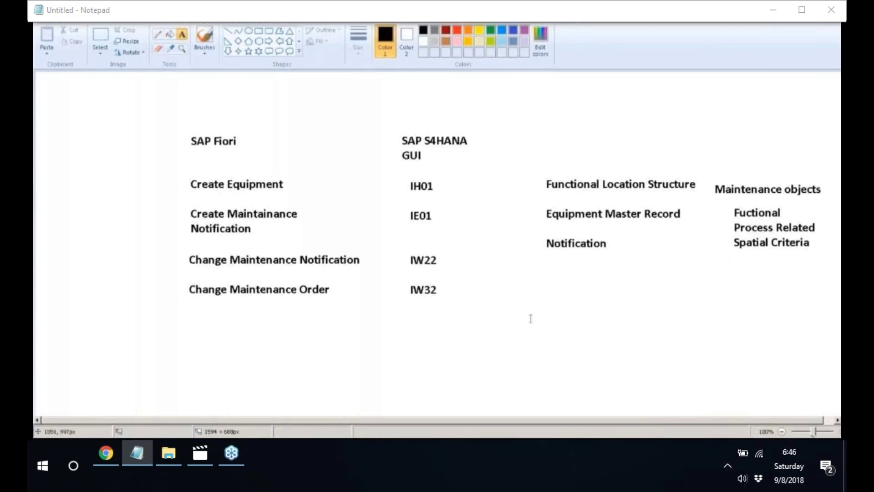
Place the label 'Pieces of Equipment' below the Notification entry and commit it
click(511, 314)
click(511, 315)
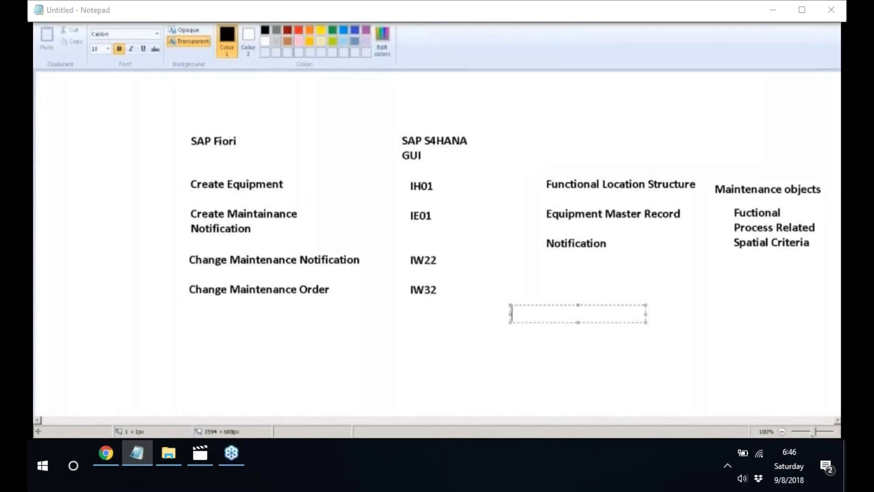
text(Pieces of E)
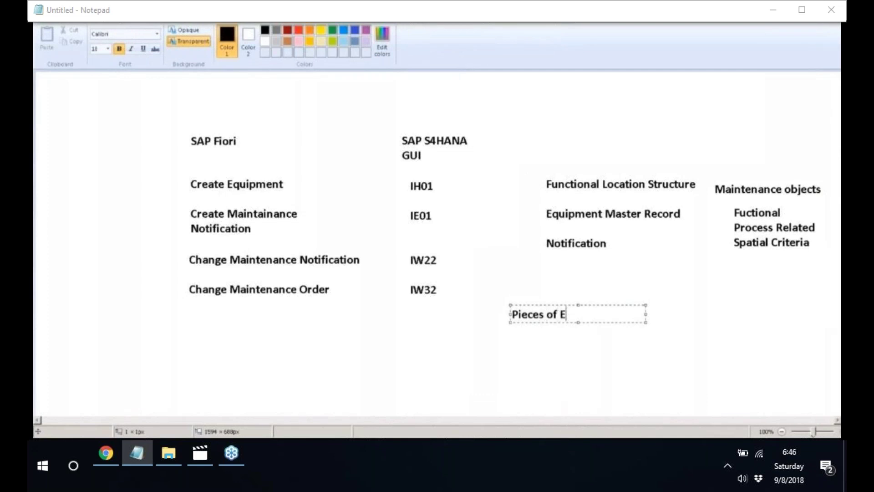
text(quipment)
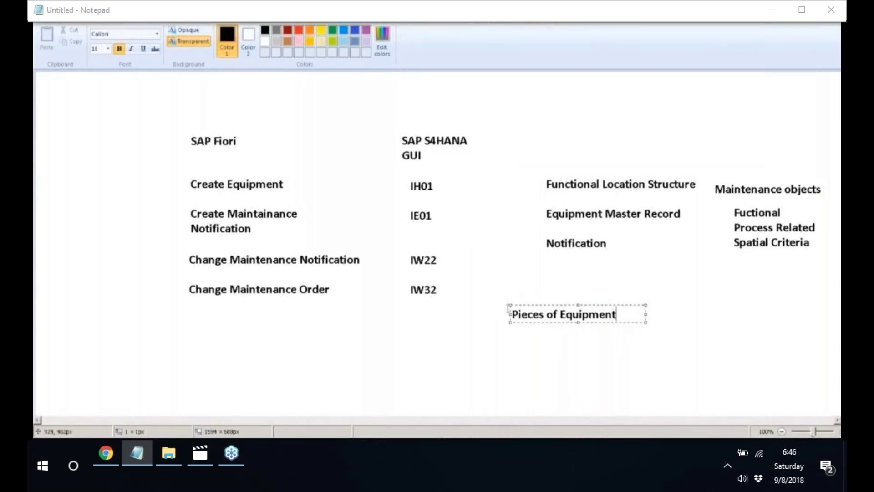
click(501, 334)
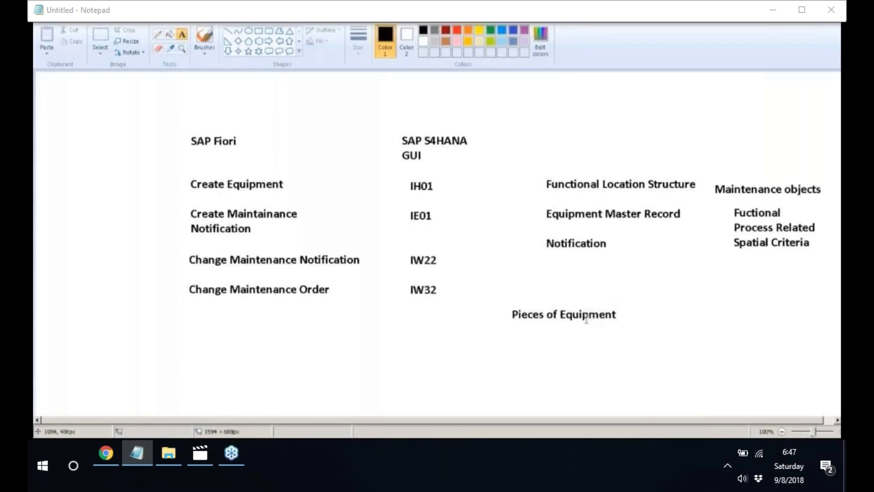
click(514, 337)
Type 'Hierarchical Labels' directly under Pieces of Equipment and commit it
click(513, 337)
text(Hierarchical)
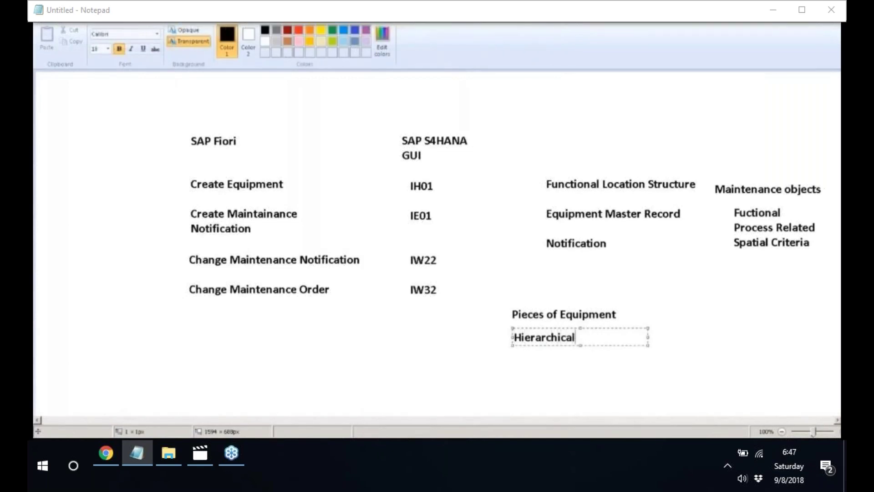
text( Labels)
click(729, 327)
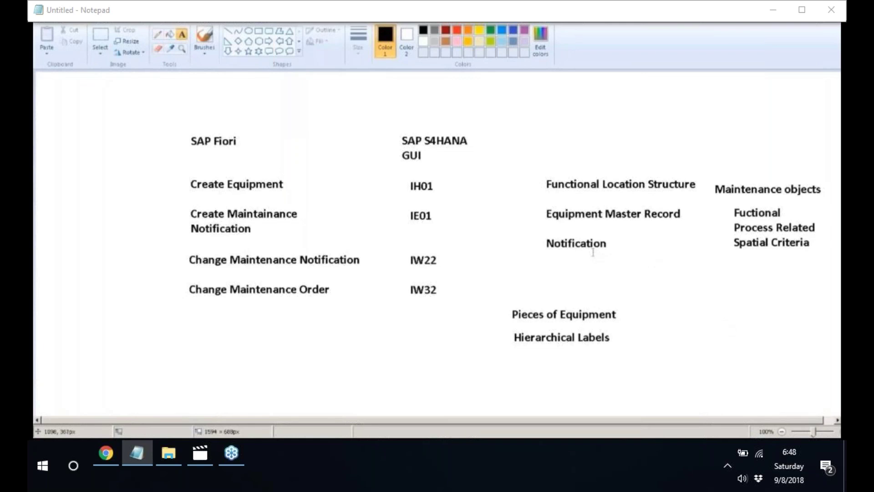
Draw a short pencil stroke by Equipment Master Record, then type 'Individual Object' below the list
click(158, 35)
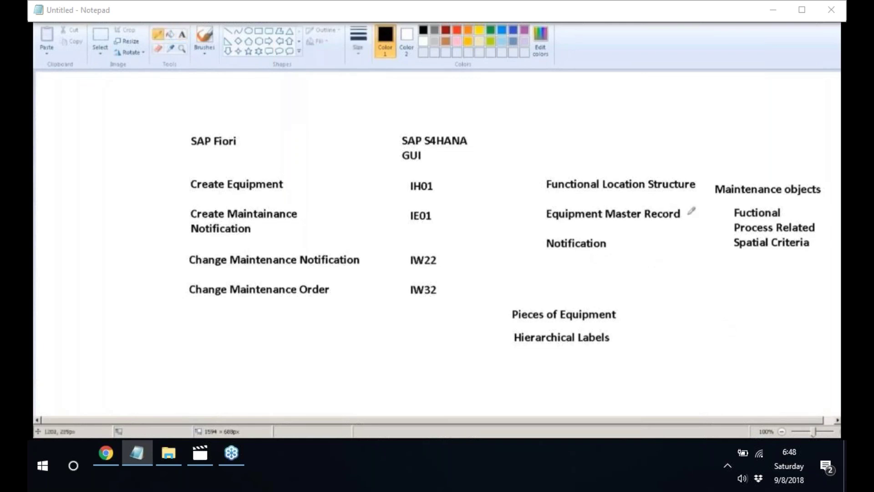
drag(689, 214, 699, 200)
click(182, 34)
click(660, 285)
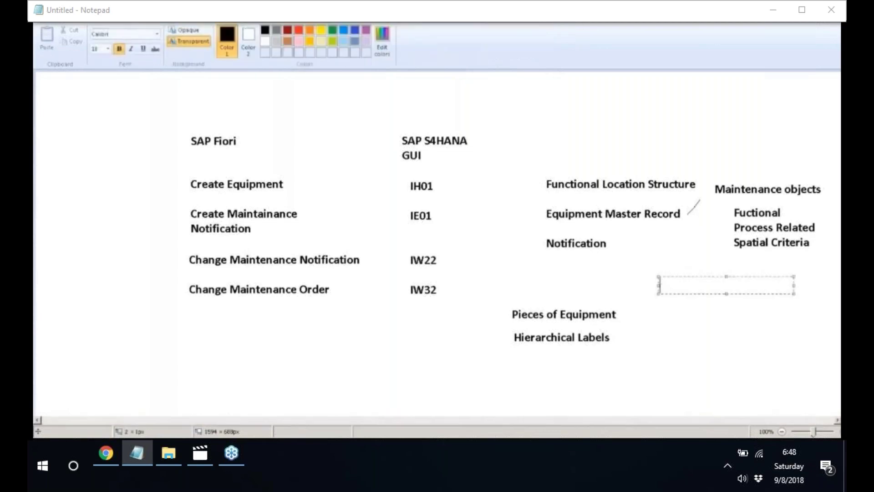
text(Individu)
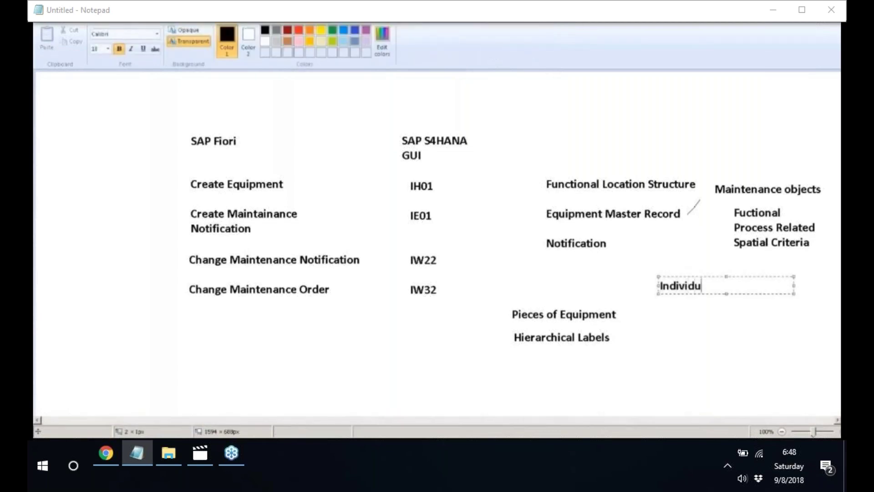
text(al Object)
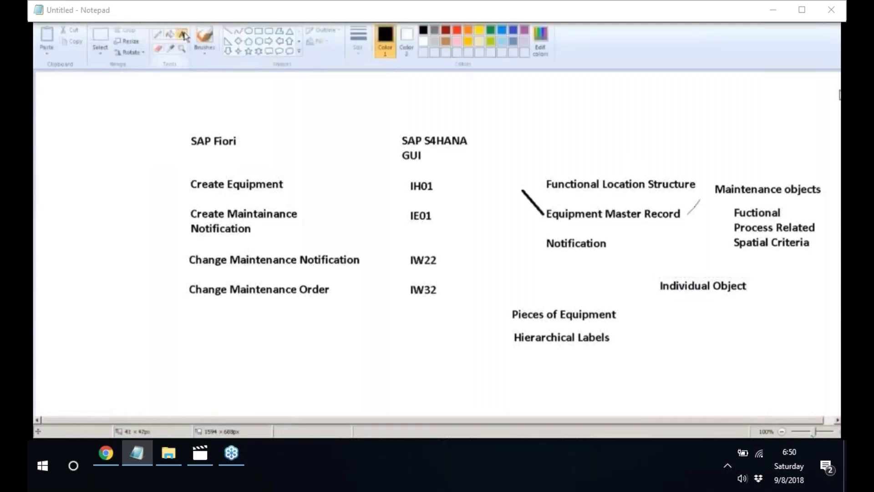
click(183, 35)
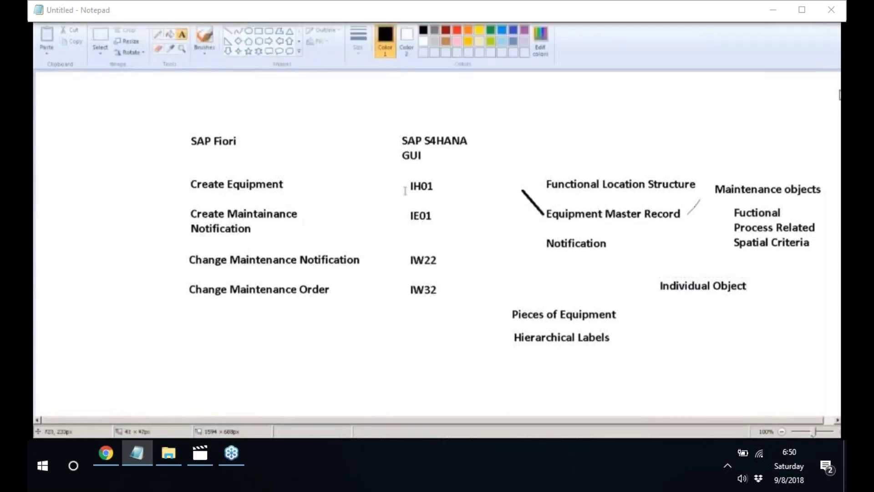
click(474, 182)
text(mm)
key(BackSpace)
key(BackSpace)
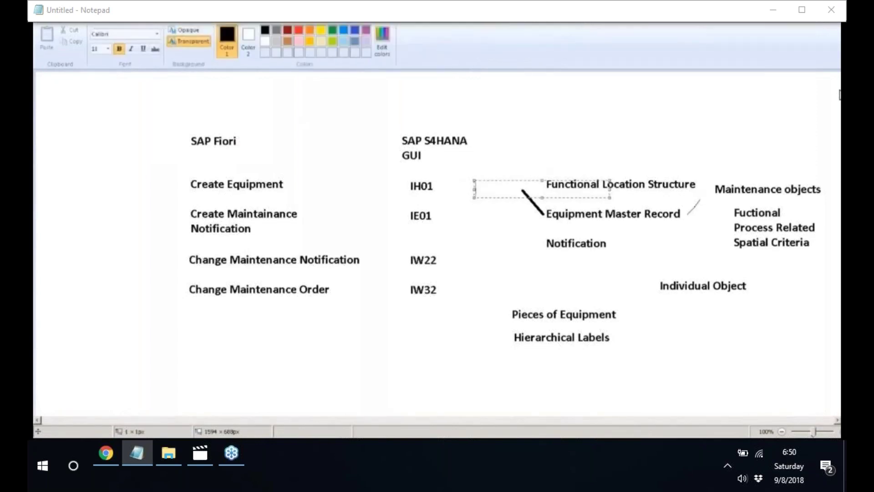
text(MM)
key(Return)
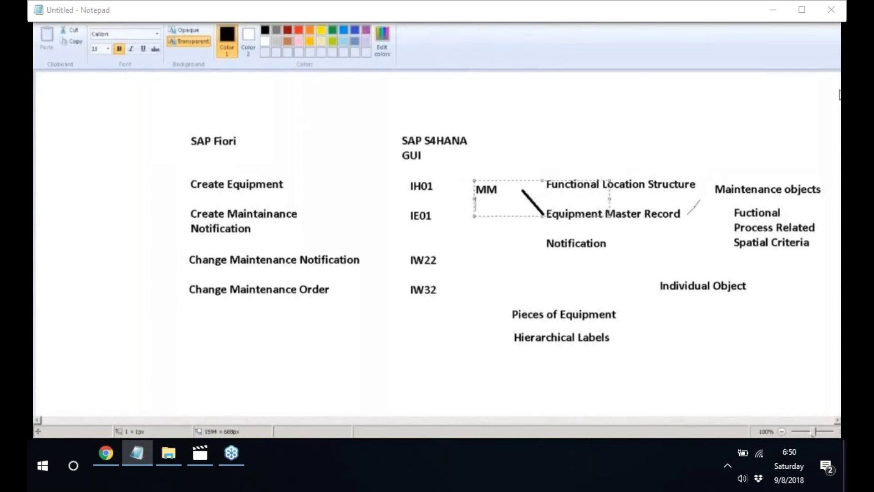
text(SD)
key(Return)
text(PP)
key(Return)
text(C)
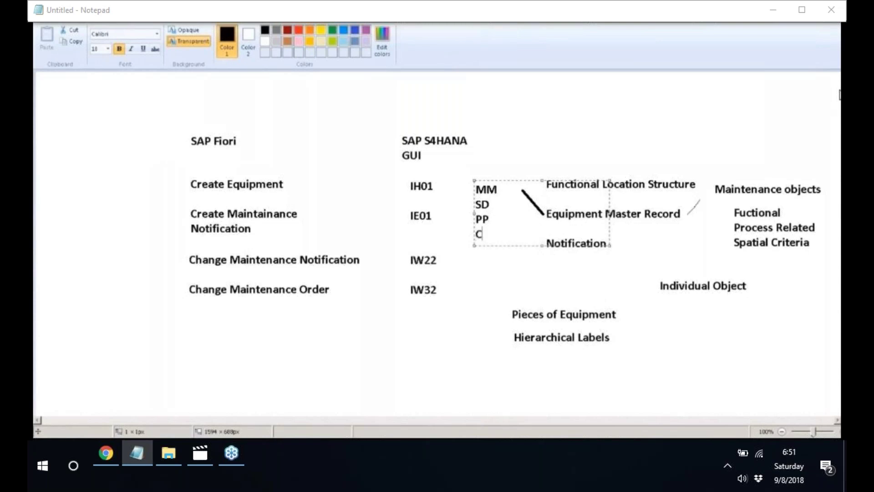
text(O)
click(487, 270)
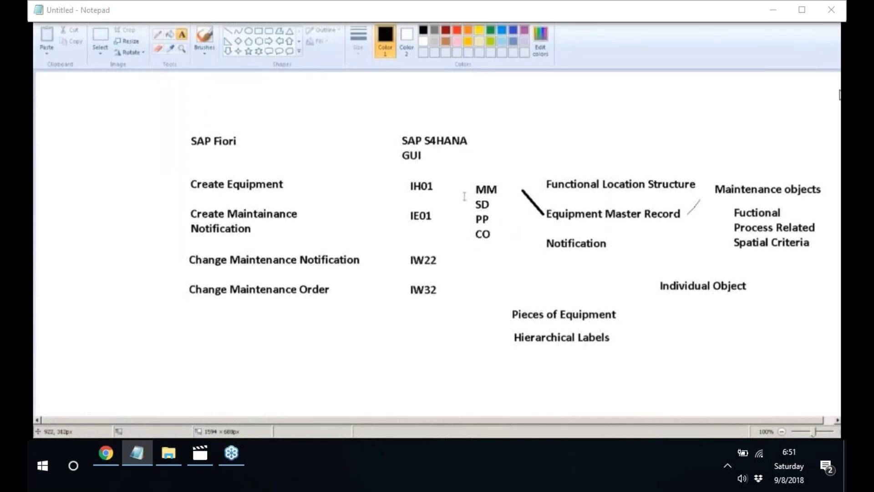
Box the Notification label and draw a short pencil stroke to its right toward Individual Object
click(261, 33)
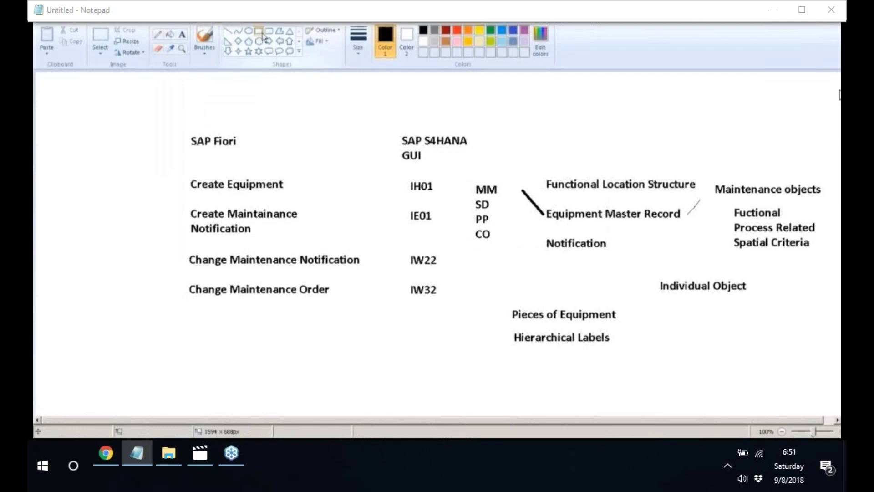
drag(539, 234, 626, 254)
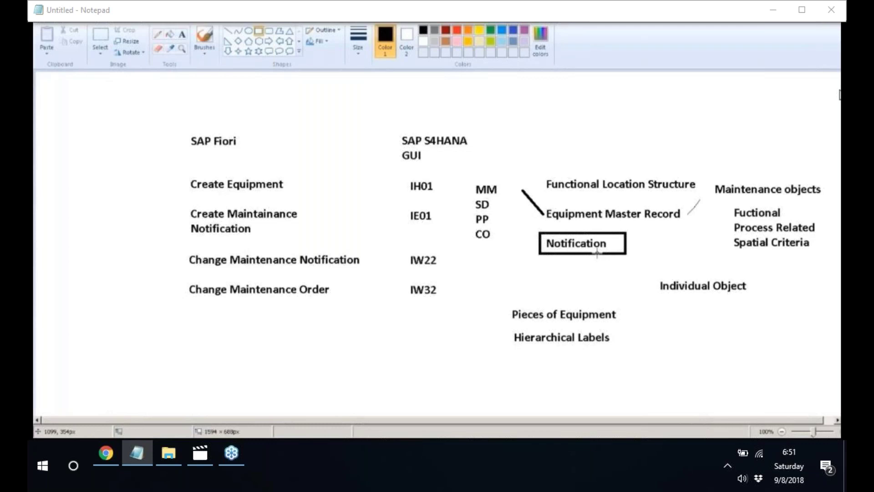
click(157, 34)
drag(647, 226, 640, 236)
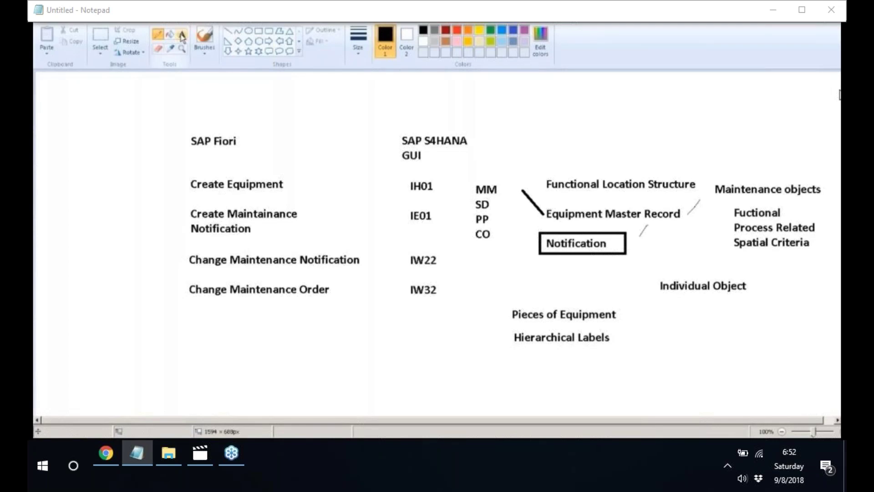
Add the text label 'Maintenance request' to the right of Hierarchical Labels
click(182, 36)
click(658, 329)
text(Maintena)
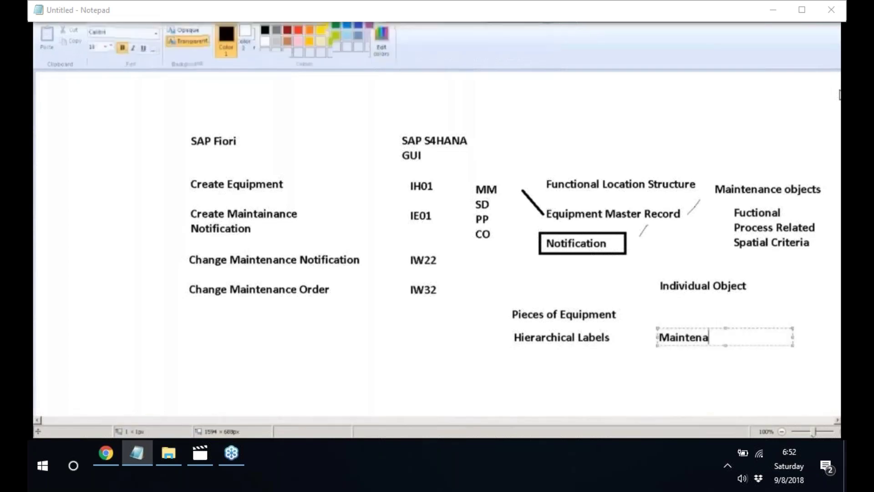
text(nce request)
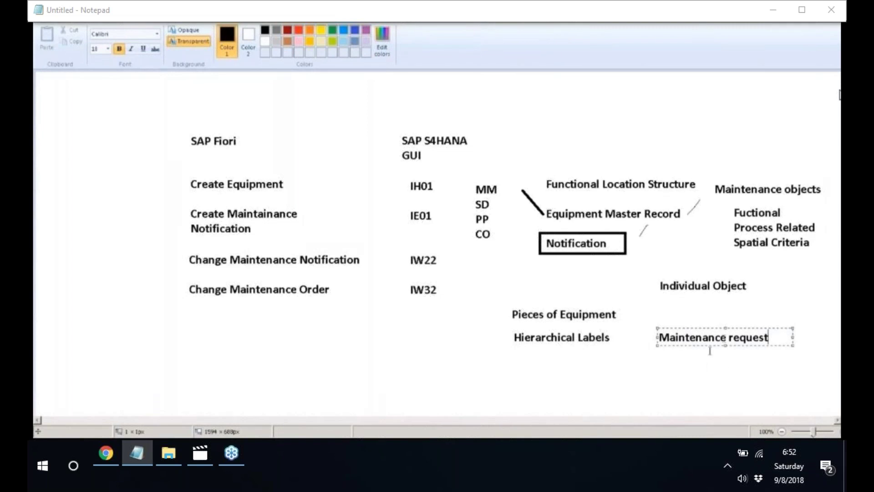
click(616, 362)
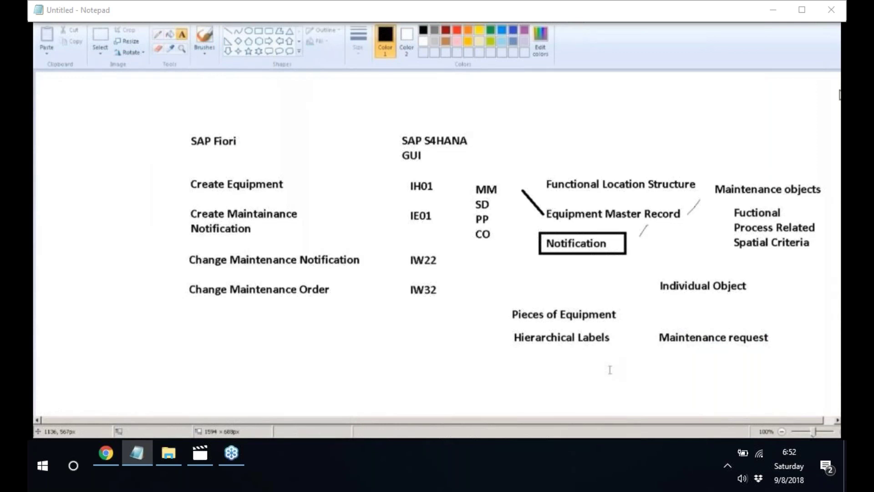
Add the text label 'Maintenance Order' to the left of Hierarchical Labels
click(329, 327)
text(Mainta)
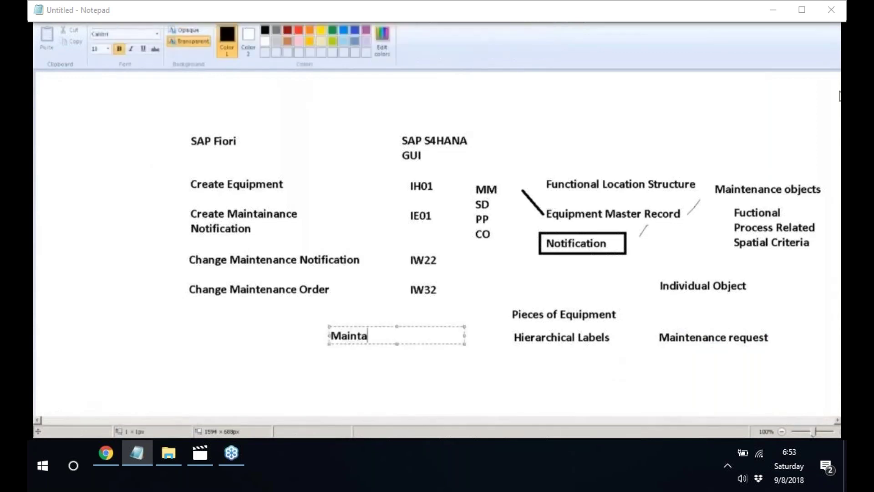
key(BackSpace)
text(enance Order)
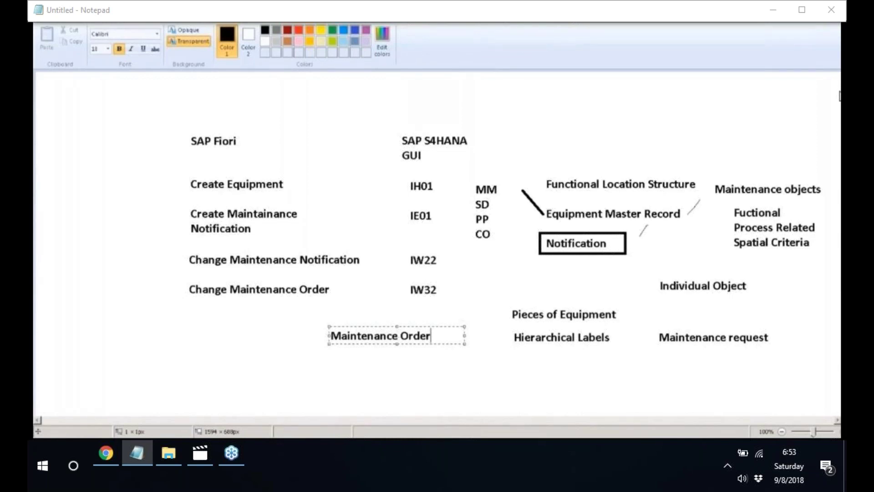
click(412, 351)
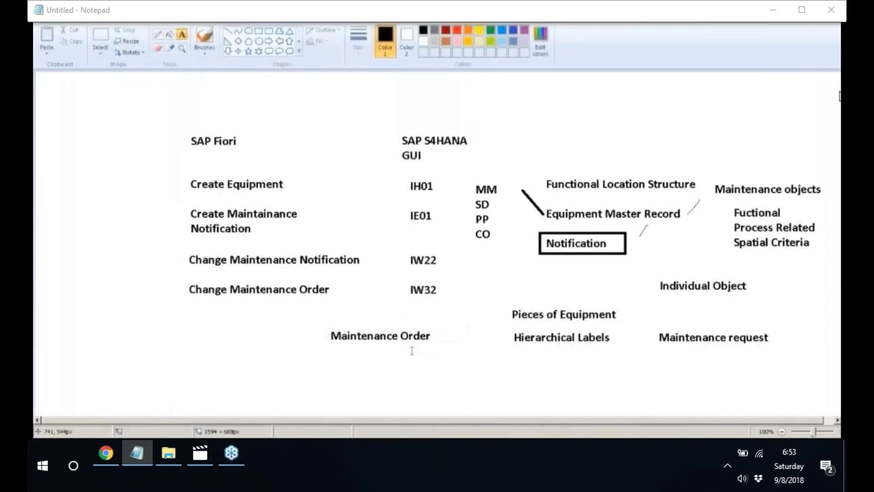
Draw a curved pencil line from Maintenance Order toward Pieces of Equipment
key(alt+h)
key(p)
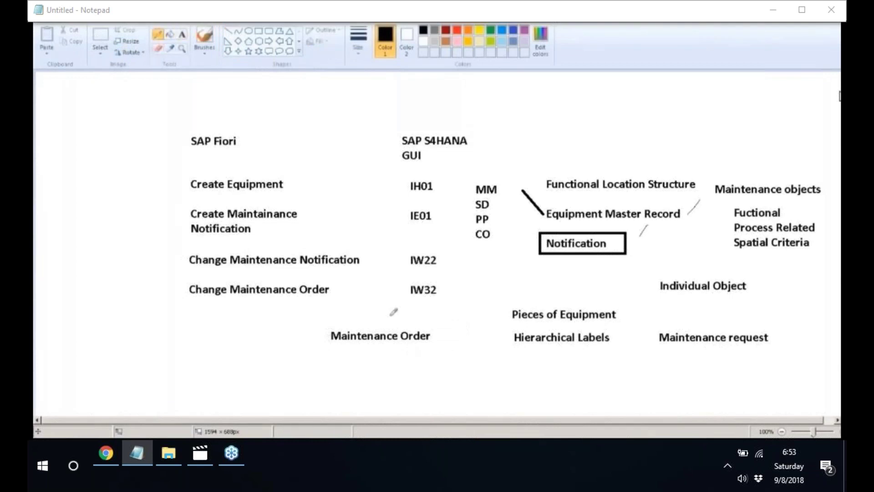
drag(452, 337, 481, 322)
click(183, 36)
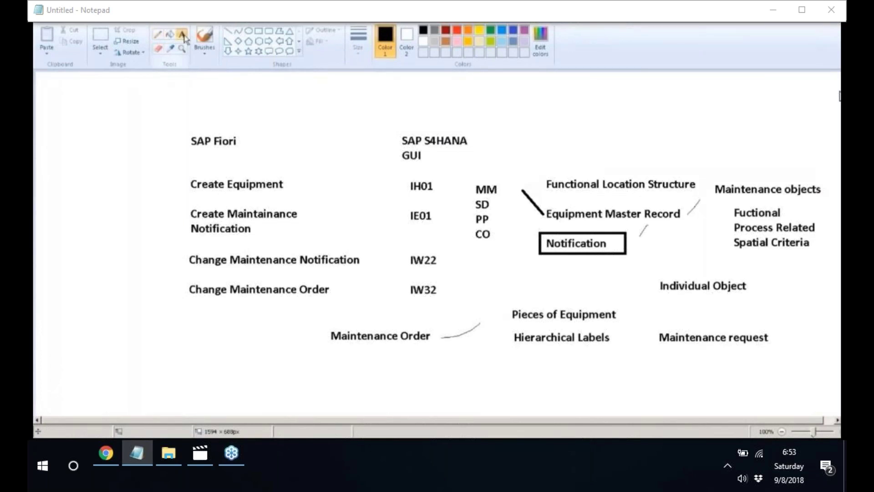
click(331, 358)
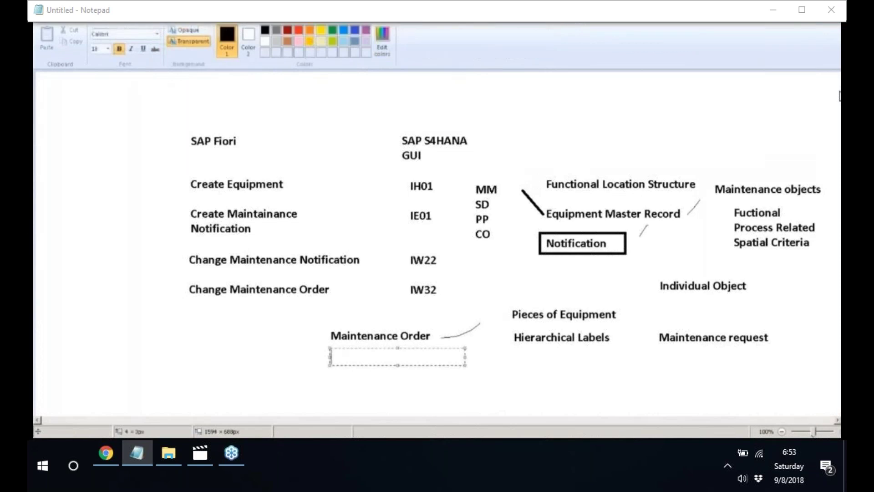
Write two lines, 'Plan the Maintenance Order' and 'Release the Maintenance Order', under Maintenance Order
text(Plan the Main)
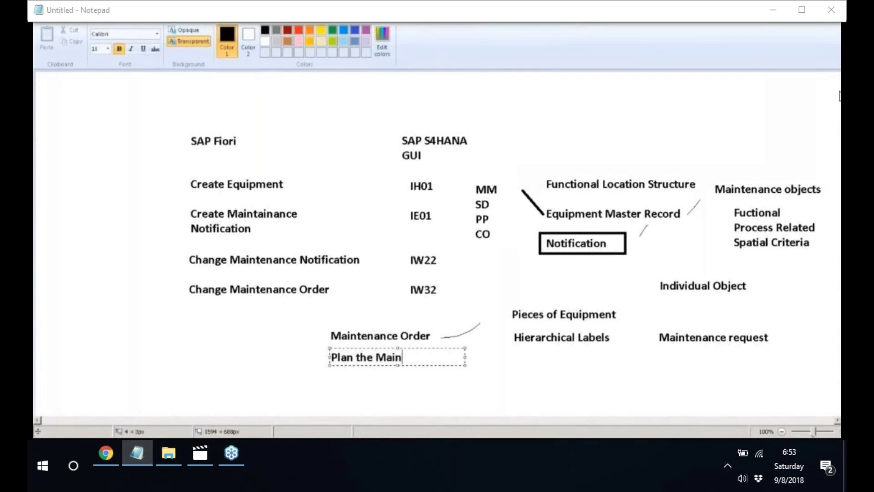
text(tenance Order)
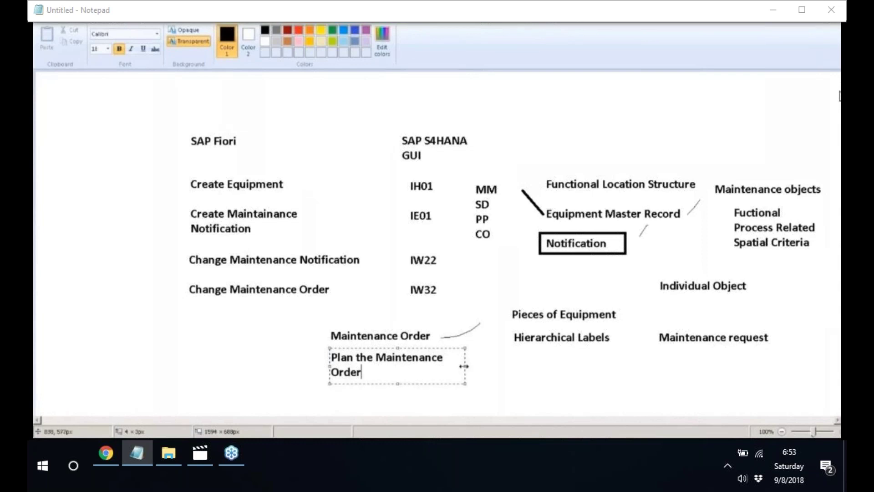
drag(464, 366, 524, 371)
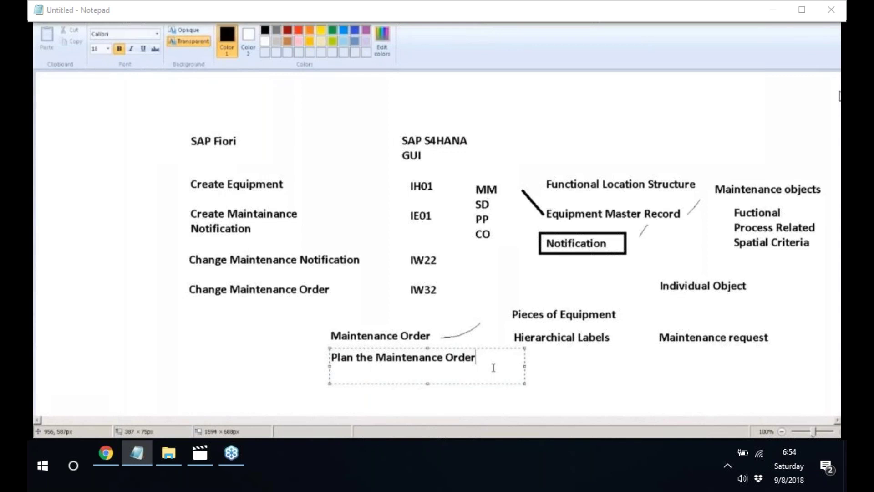
key(Return)
key(Return)
text(Rel)
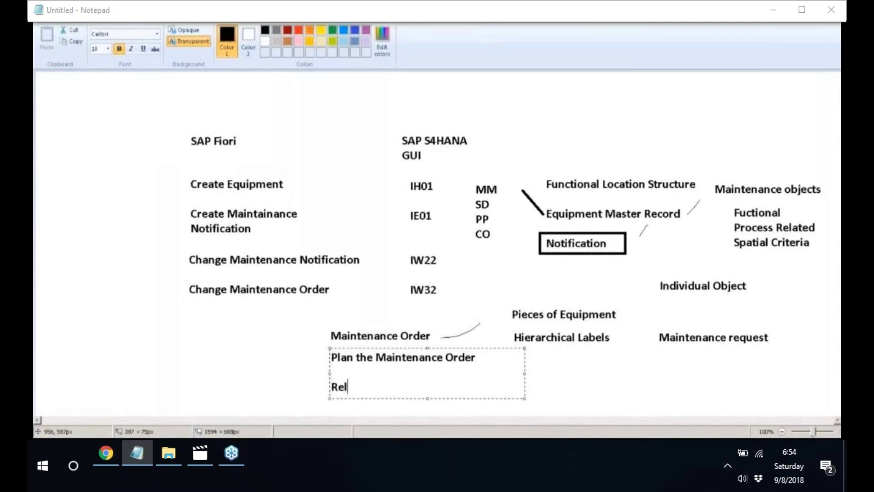
text(ease the M)
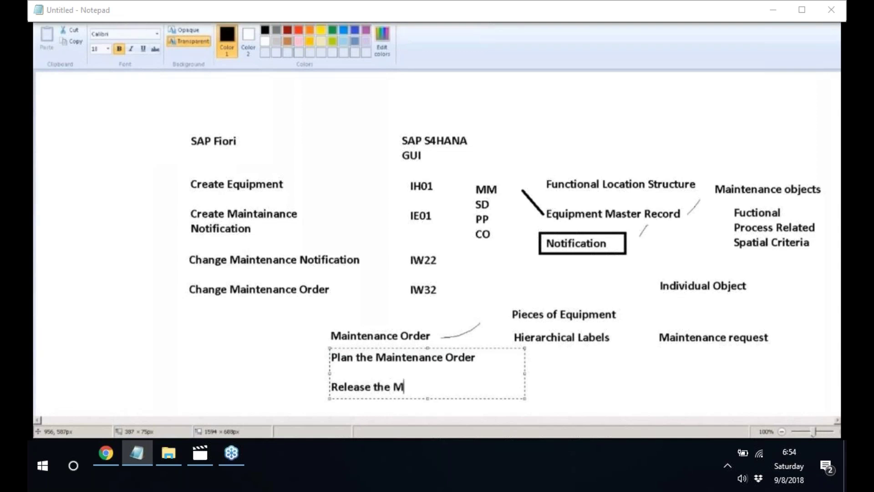
text(aintenance Order)
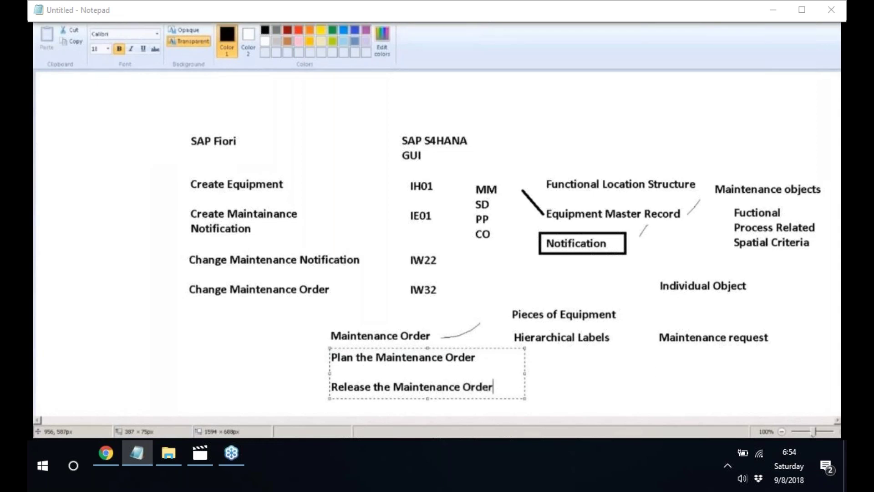
click(624, 375)
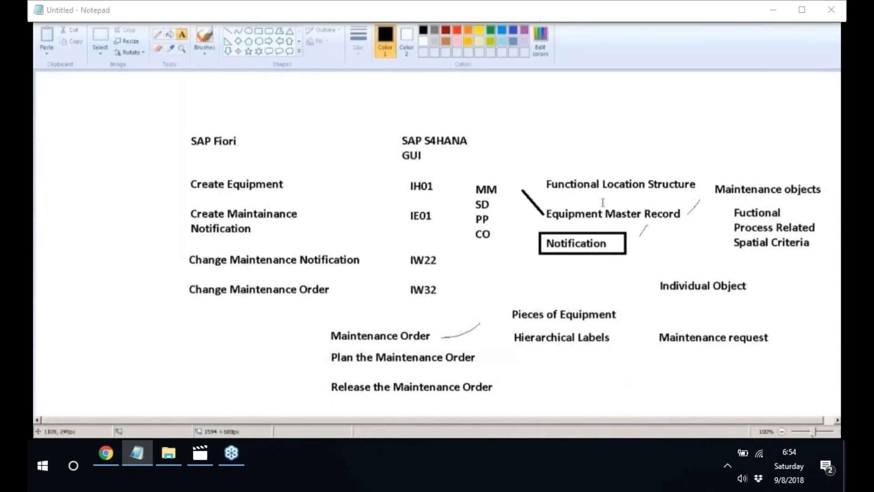
Draw a rectangle around Functional Location Structure, then launch SAP Logon from the Start menu
click(259, 32)
drag(549, 177, 703, 196)
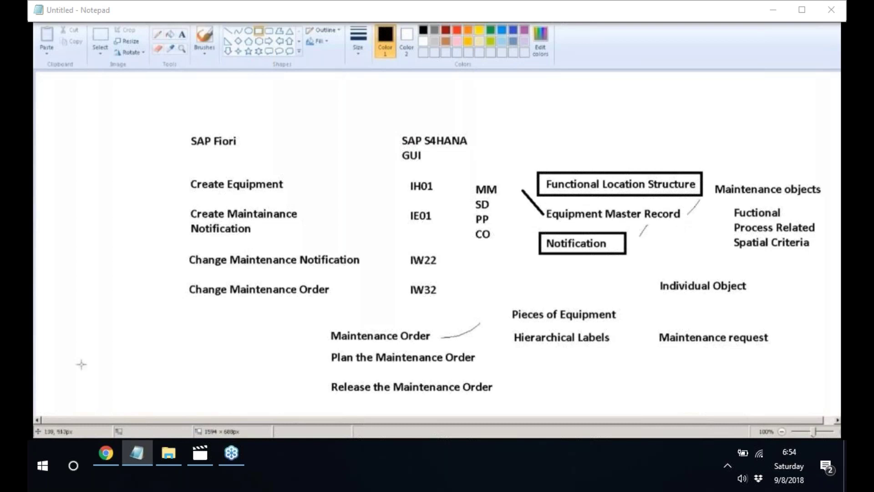
key(super)
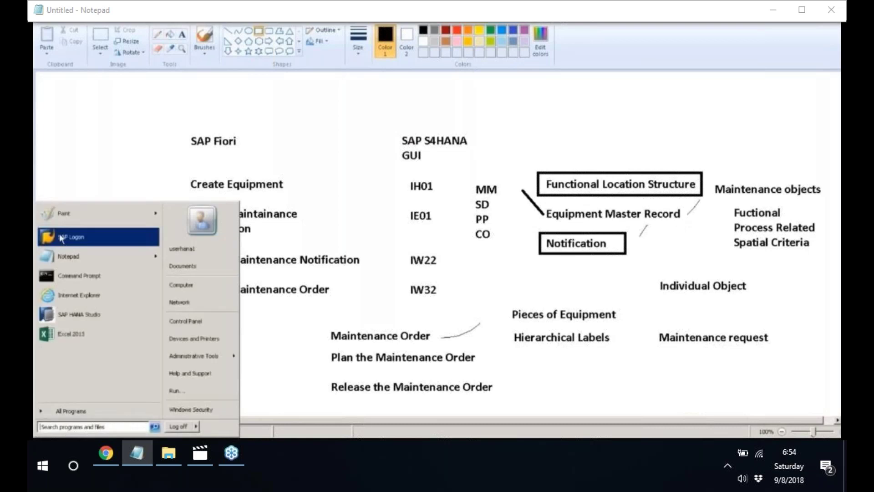
click(61, 237)
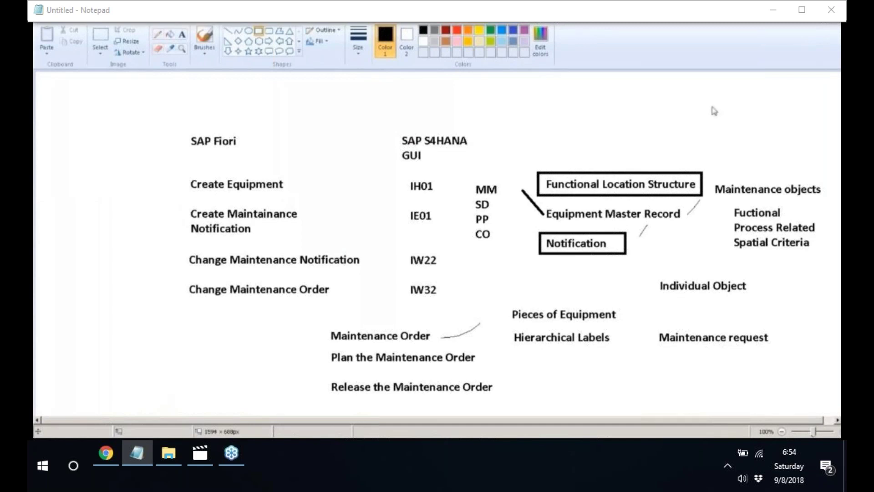
key(alt+Tab)
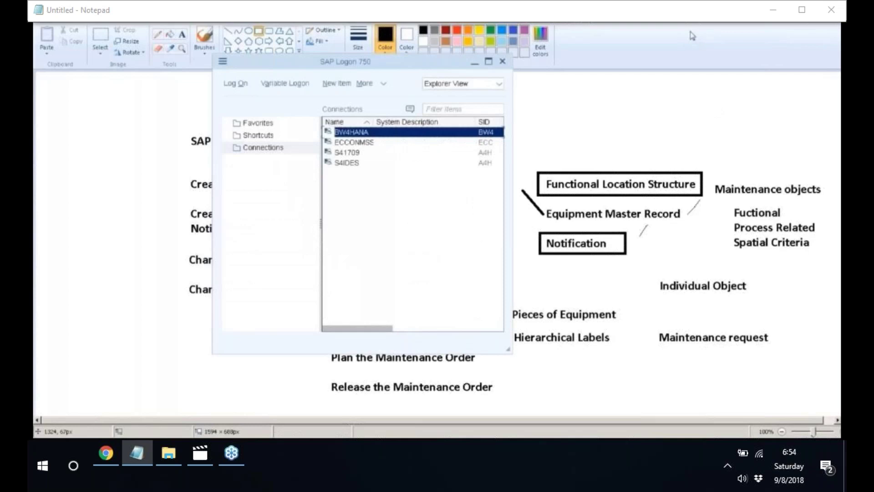
Log on to S4IDES with the user credentials and enter the next transaction code
click(348, 164)
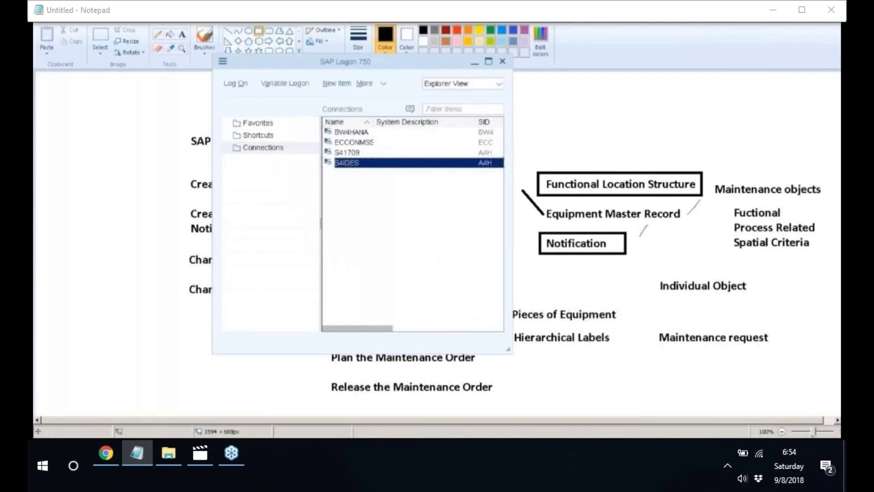
key(Return)
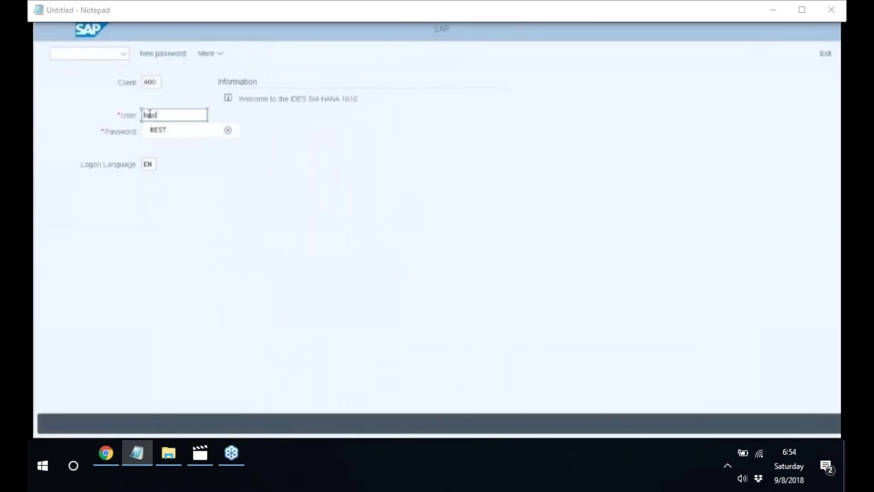
key(Return)
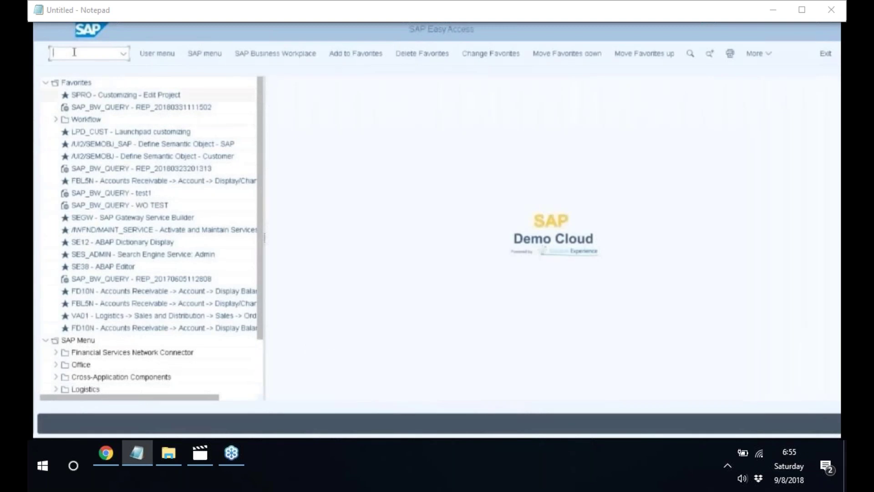
Open Create Functional Location: List Entry and choose structure indicator A from the F4 list
key(Return)
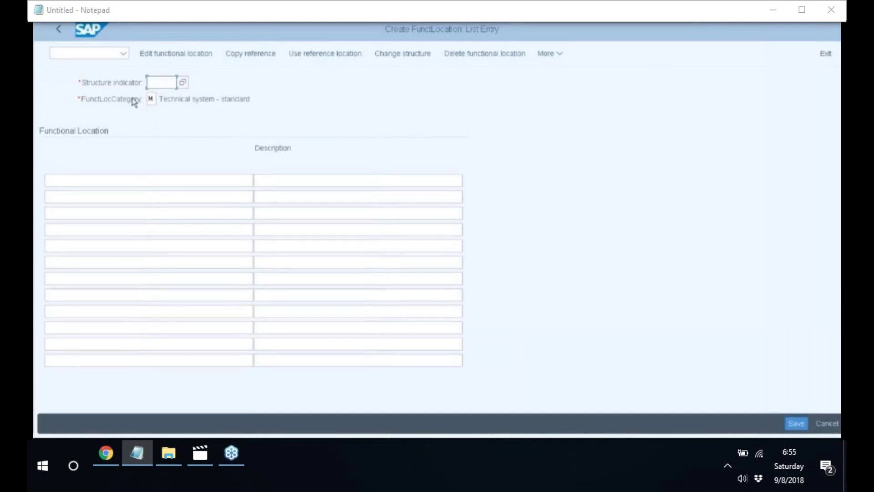
click(183, 83)
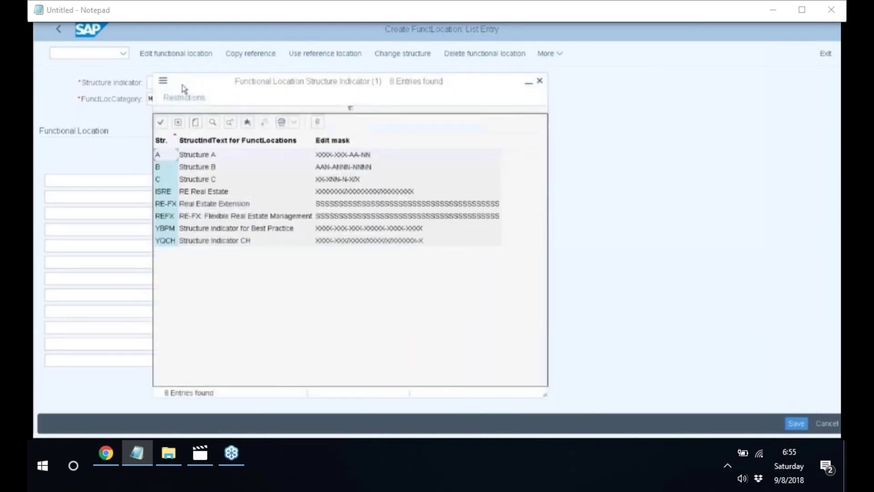
double_click(168, 155)
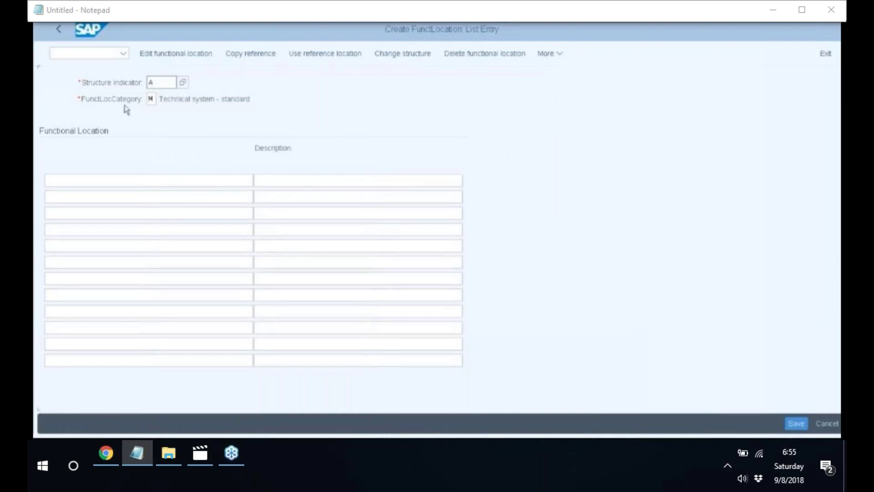
click(151, 99)
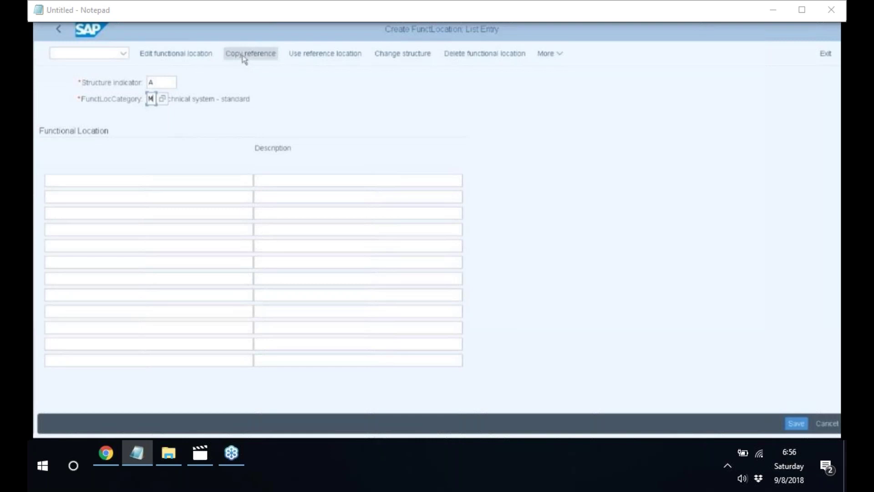
Copy reference functional location 1710 into new structure 1708 and acknowledge the information popup
click(243, 54)
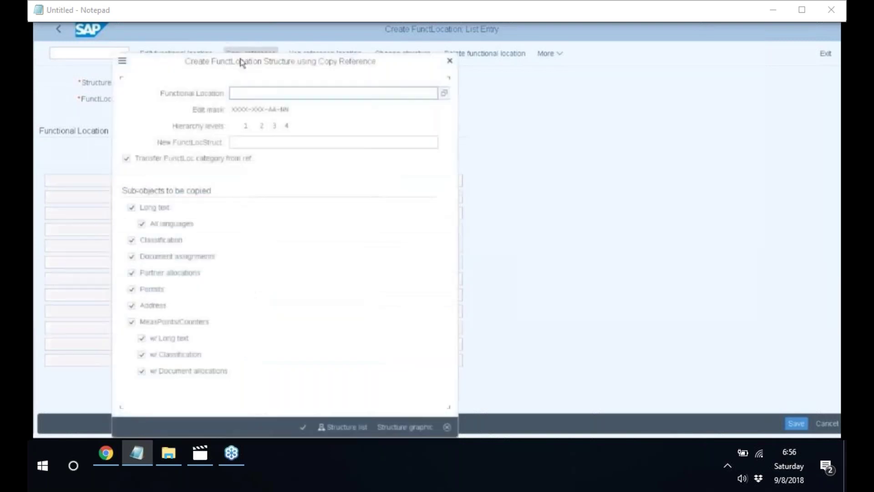
click(227, 98)
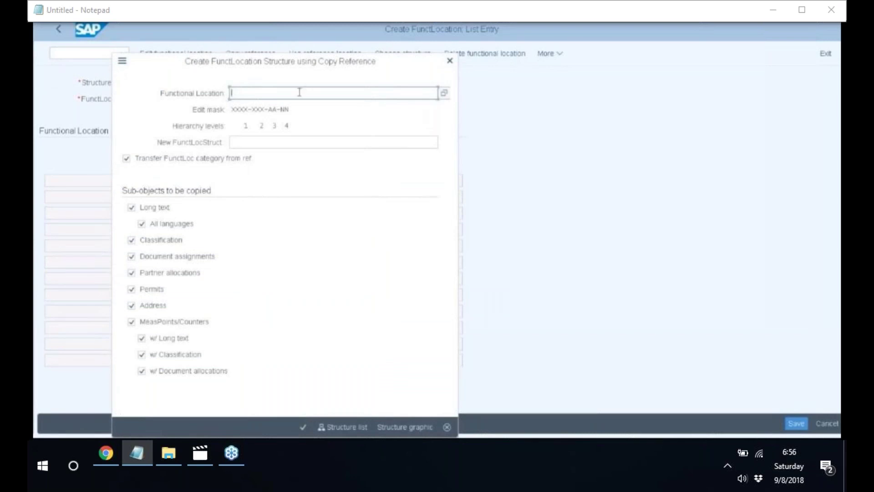
text(1710)
click(308, 143)
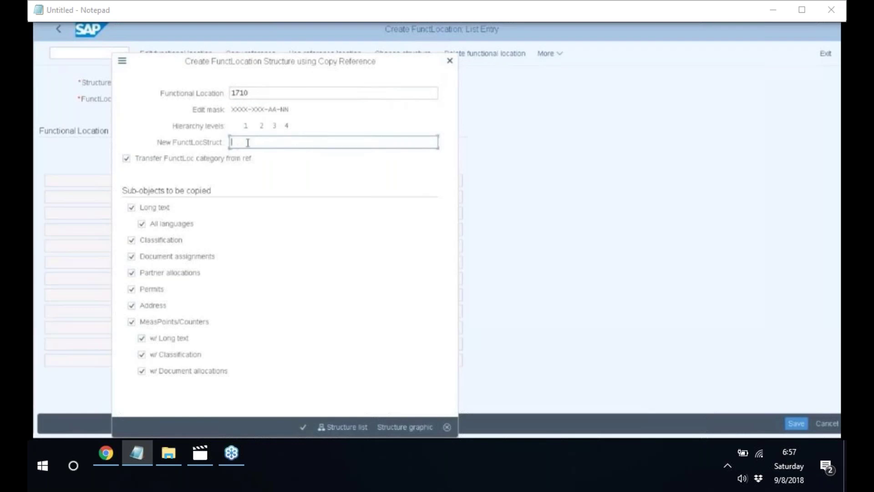
text(1708)
click(303, 428)
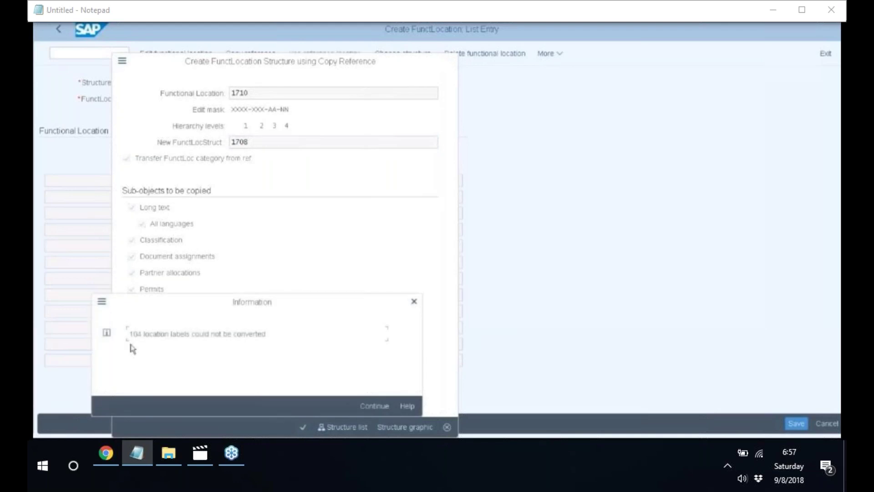
click(362, 405)
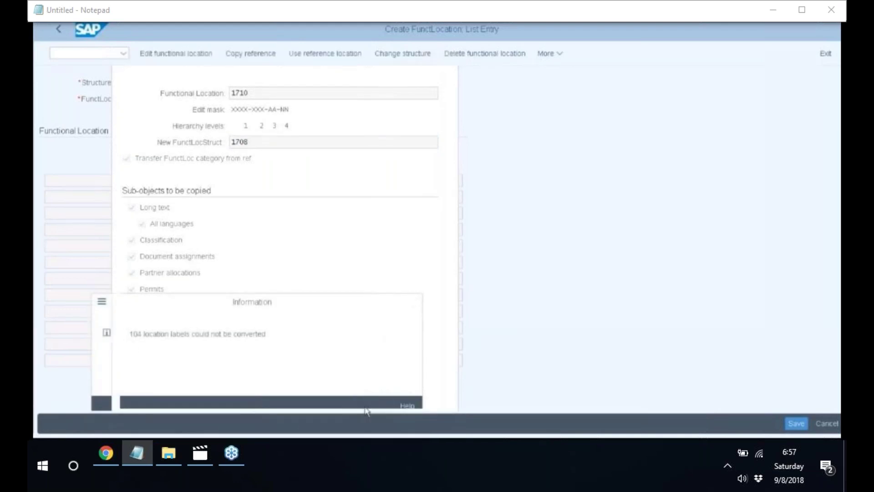
Append 'Management08' to the Central Services description and save the 7 functional locations
click(55, 181)
click(316, 180)
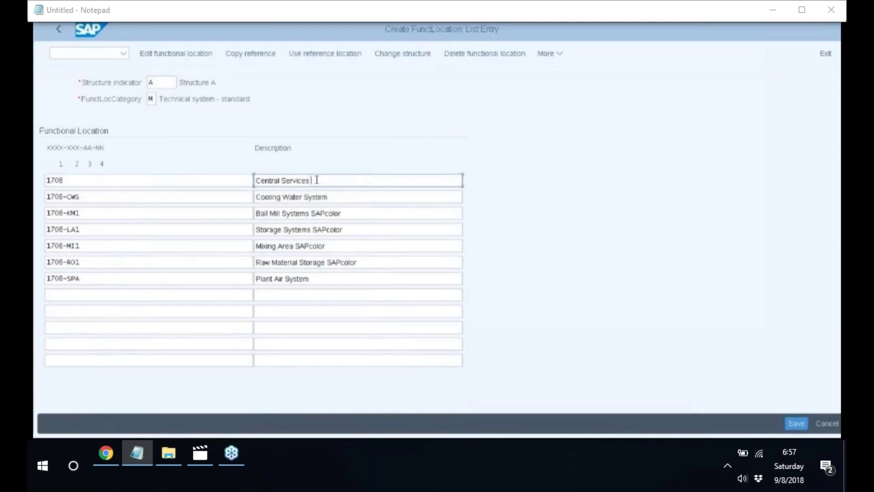
text(Main)
text(ag)
text(eme)
text(nt)
text(08)
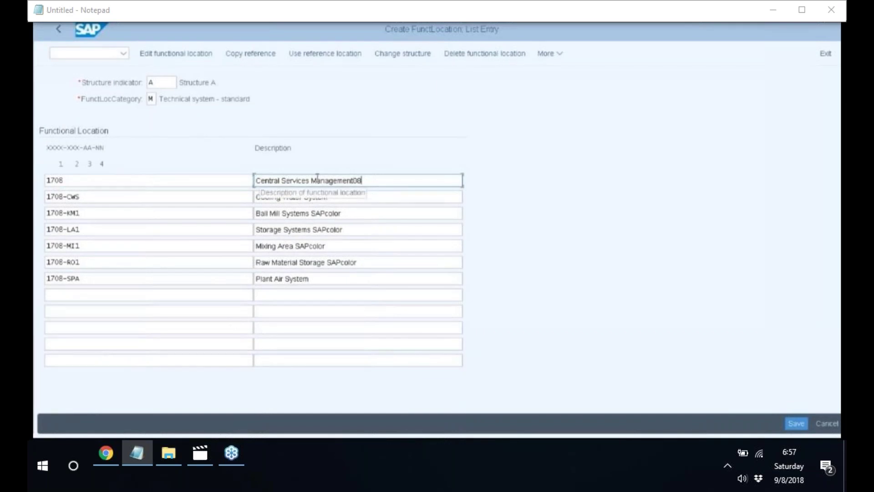
click(796, 426)
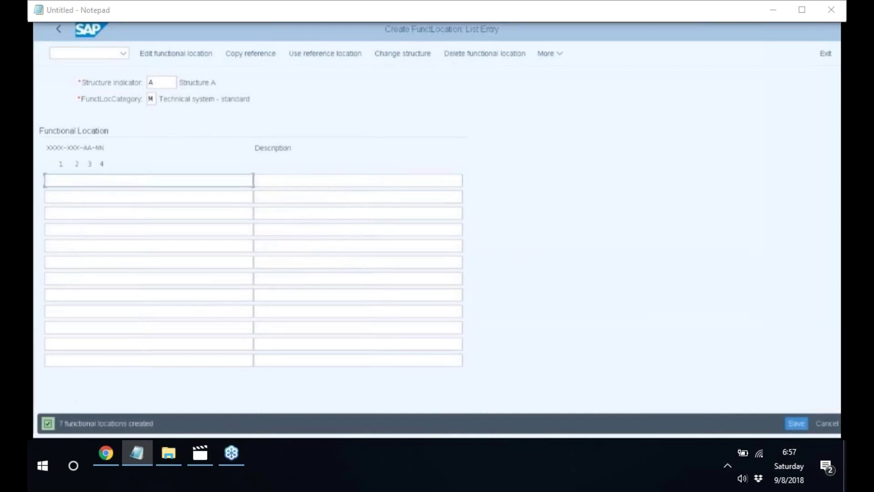
Jot down 1708 in Notepad and minimize it
key(super)
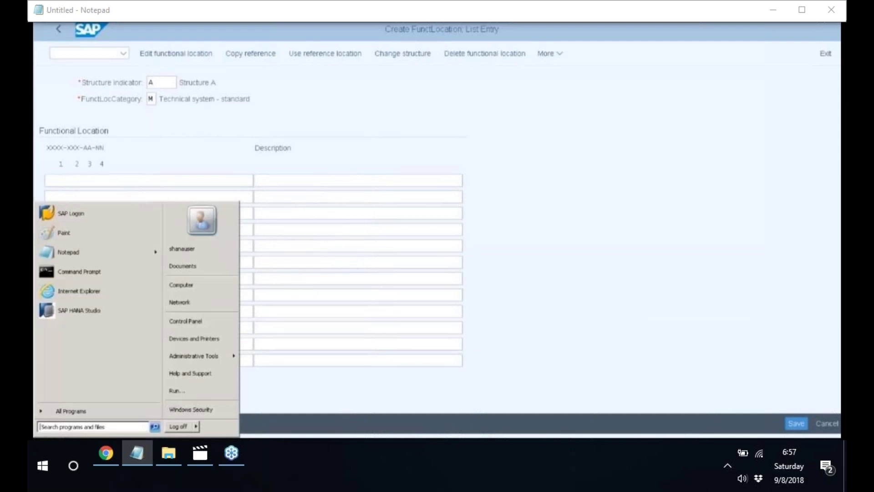
click(87, 252)
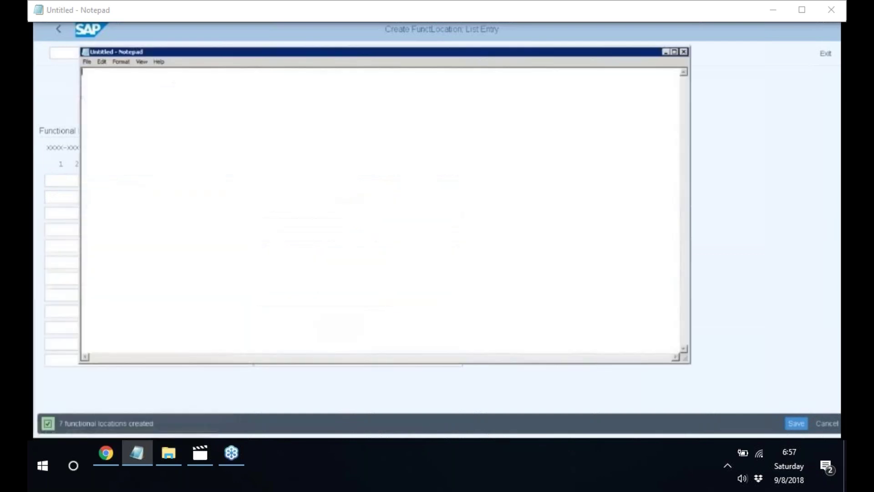
key(Return)
text(1708)
click(665, 54)
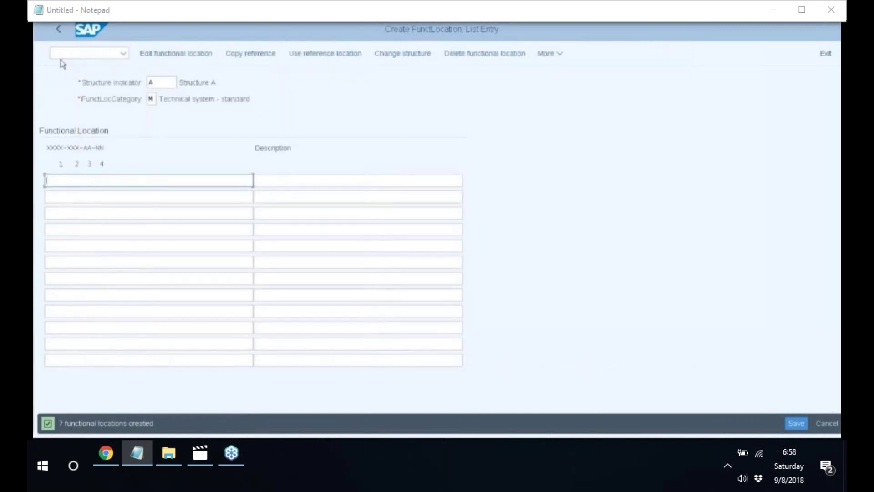
Run the structure display transaction and show the structure list for functional location 1708
click(62, 31)
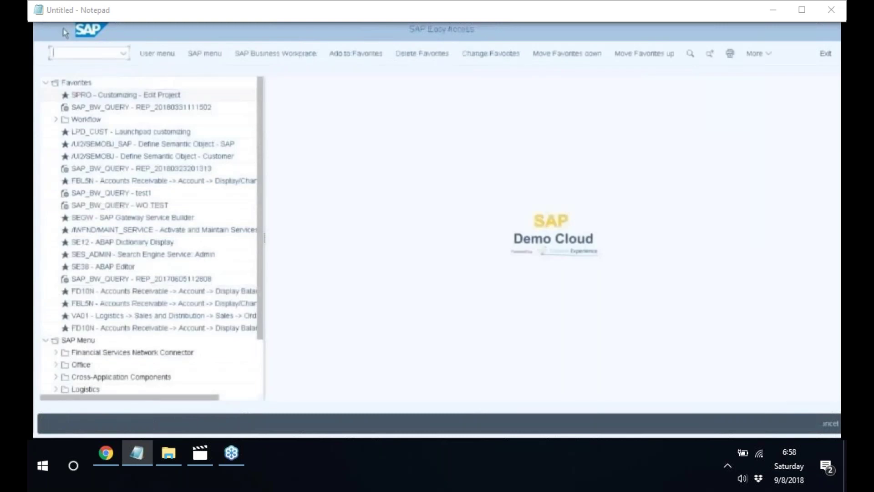
text(in)
text(01)
key(Return)
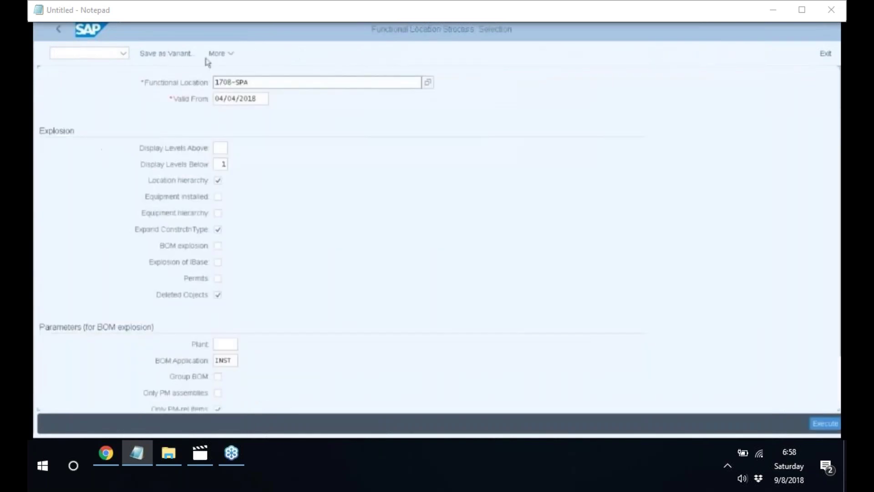
drag(263, 87, 196, 85)
text(1708)
click(822, 427)
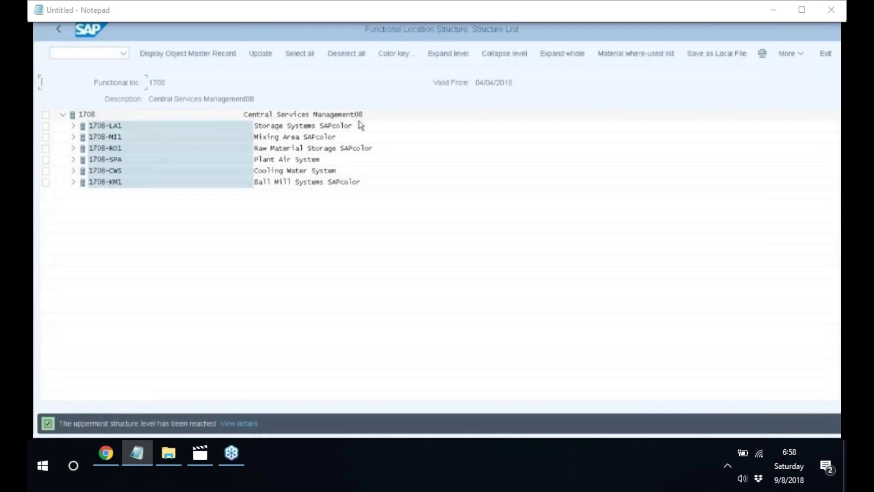
Expand the 1708 structure, step through sub-locations 1708-RO1 and 1708-SPA, then back out to SAP Easy Access
click(449, 54)
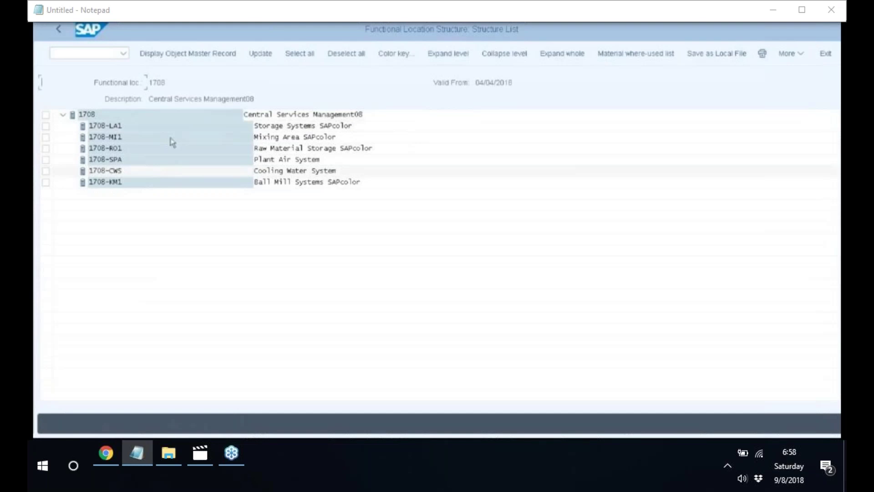
click(131, 150)
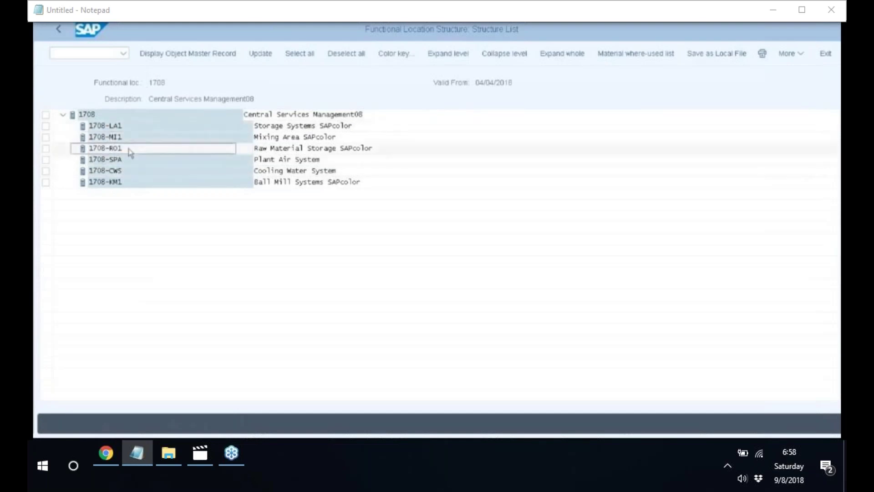
click(135, 160)
click(138, 171)
click(136, 182)
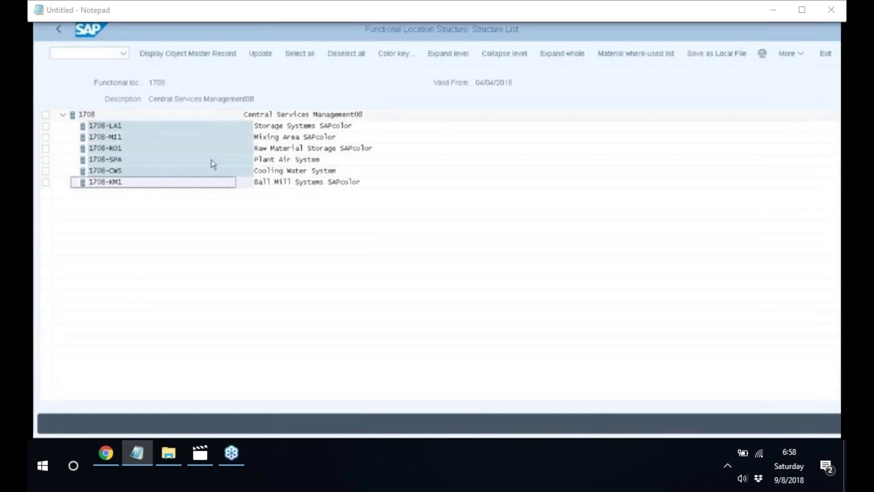
click(60, 29)
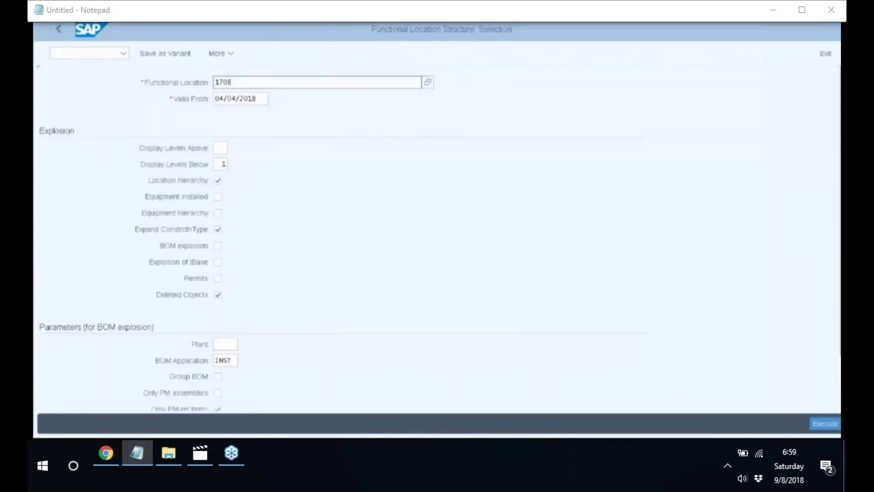
click(59, 33)
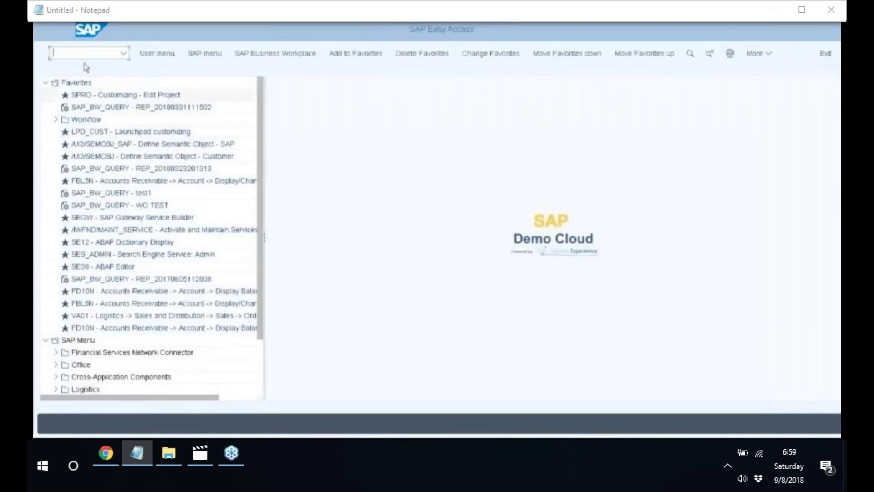
Run iw01 to create a functional location and enter the new location ID FL02
text(i)
text(w)
text(01)
key(Return)
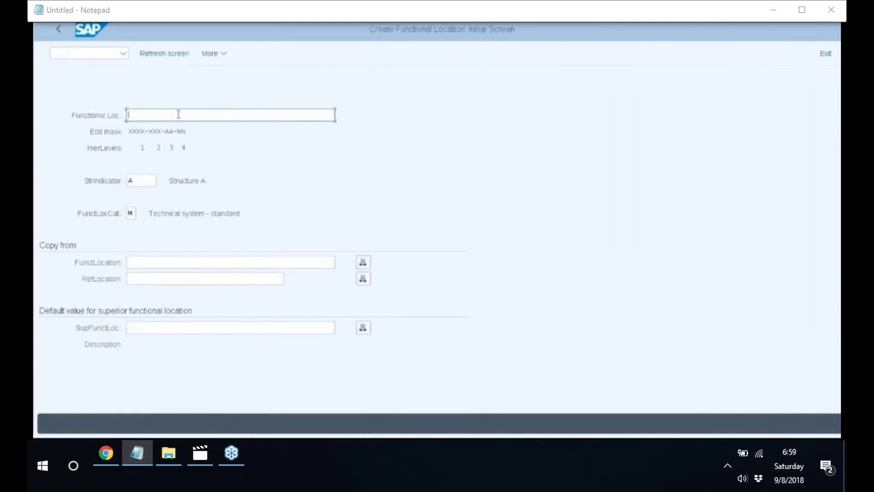
text(FL02)
key(Return)
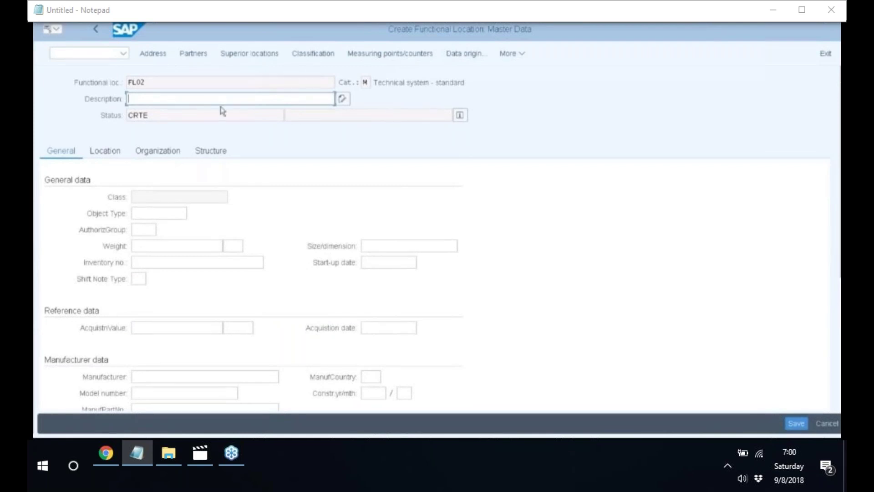
Enter 'Production Line' as FL02's description and show its Organization data
text(Prod)
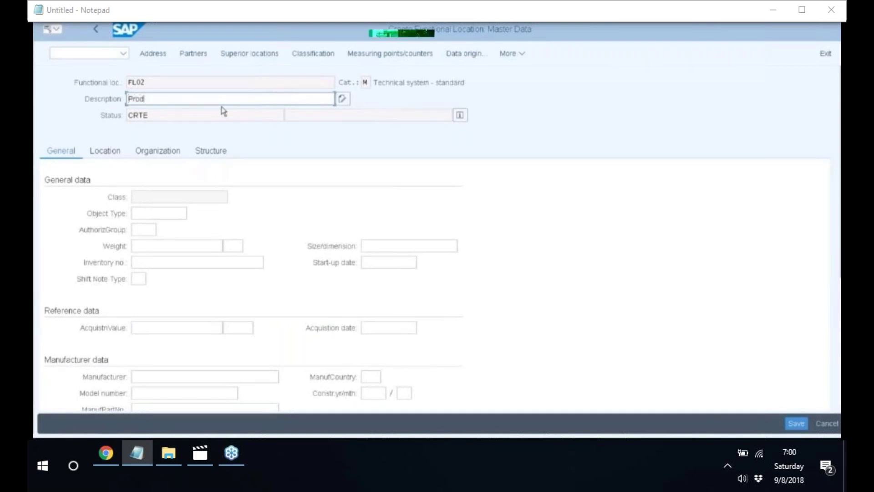
text(uction Line)
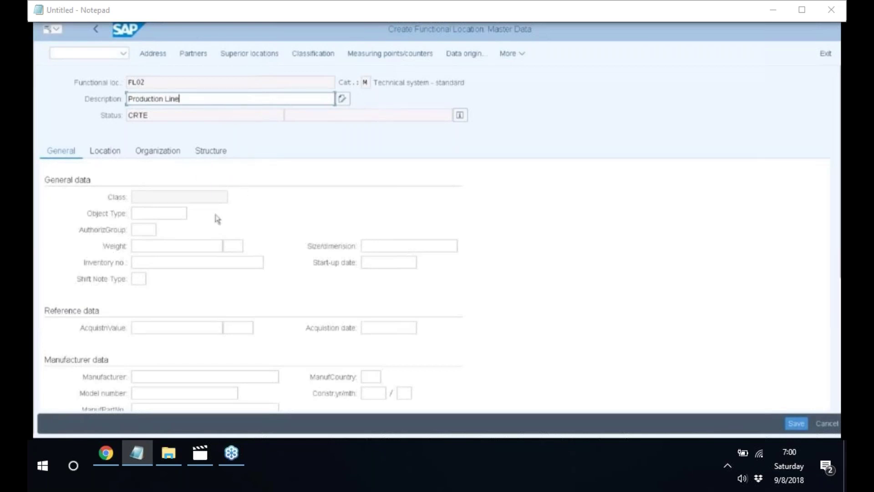
click(158, 153)
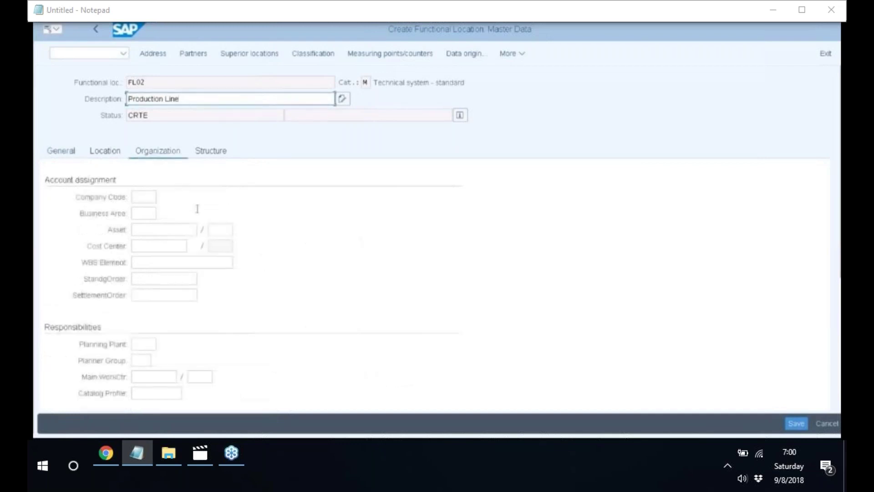
Pick cost center 17101602 from the company code 1710 search help and save FL02
click(173, 244)
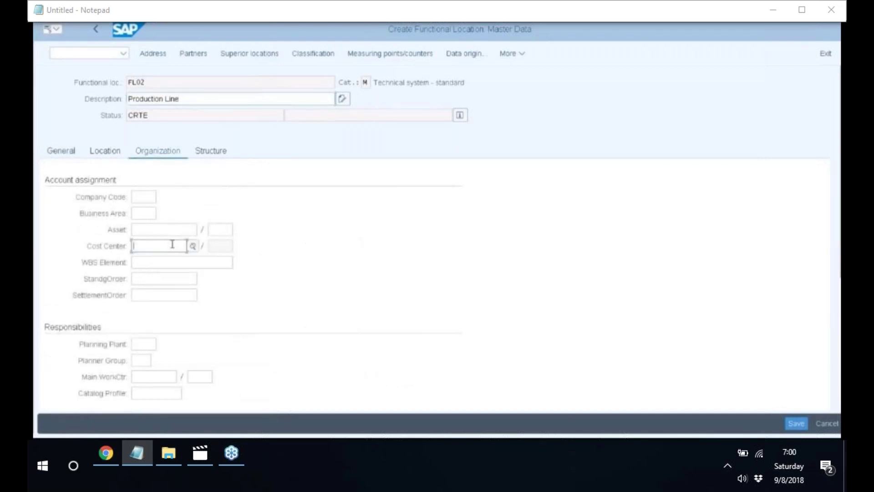
click(193, 246)
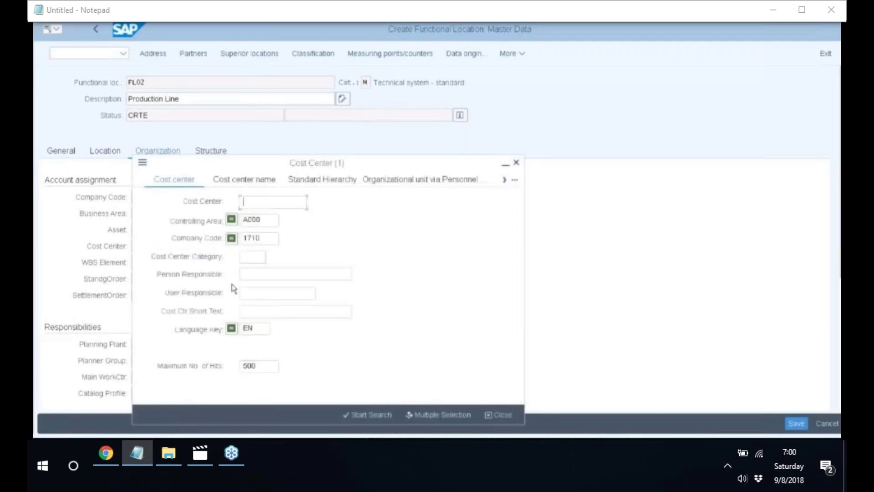
key(Return)
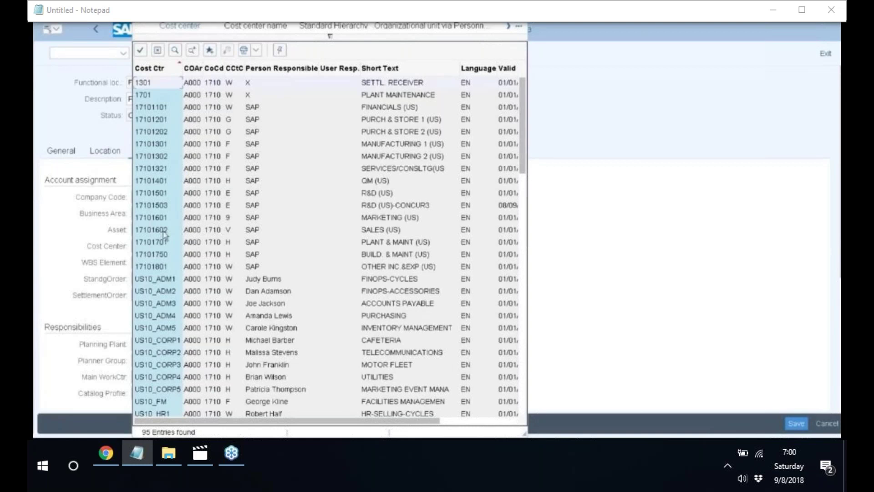
click(163, 233)
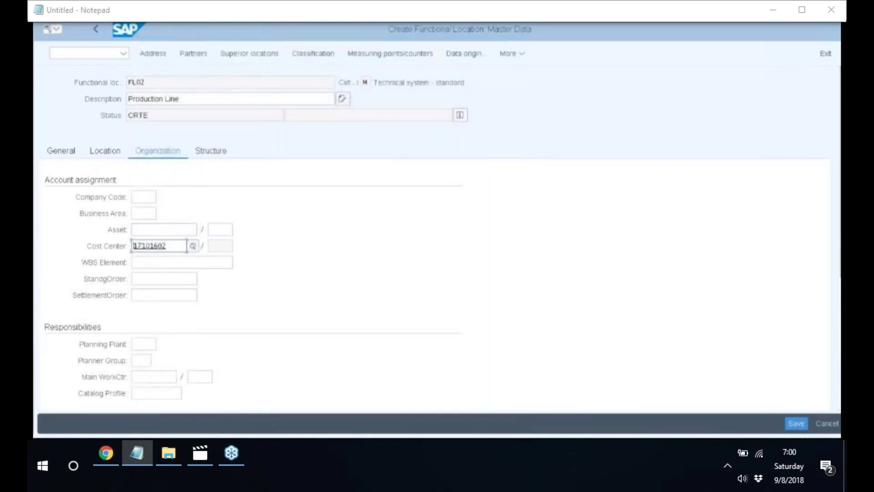
click(796, 423)
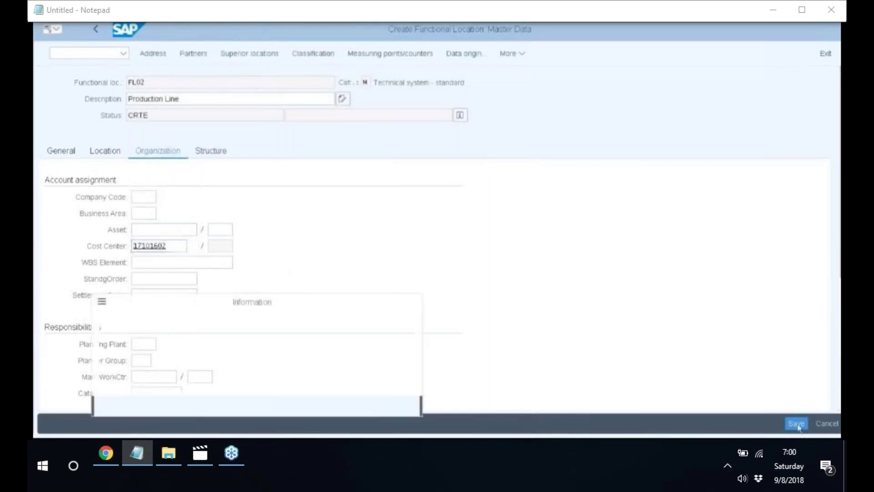
Dismiss the controlling area notice and select the FL02 creation message in the status bar
click(373, 405)
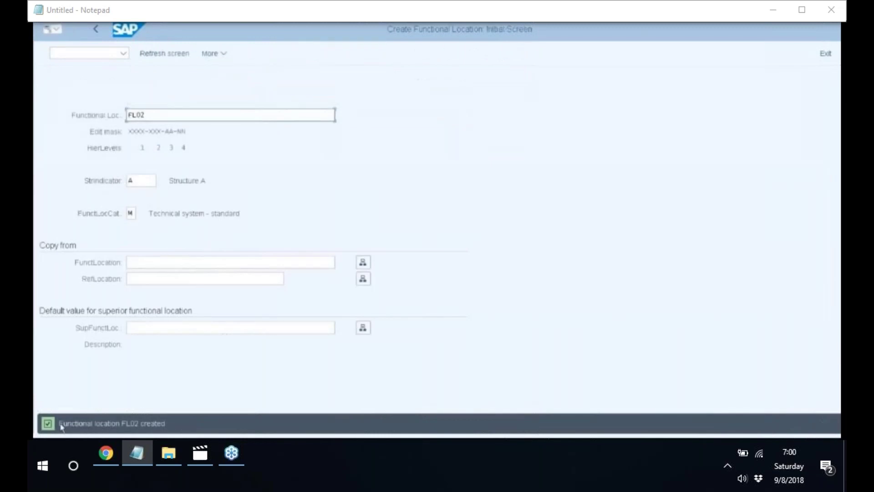
triple_click(132, 425)
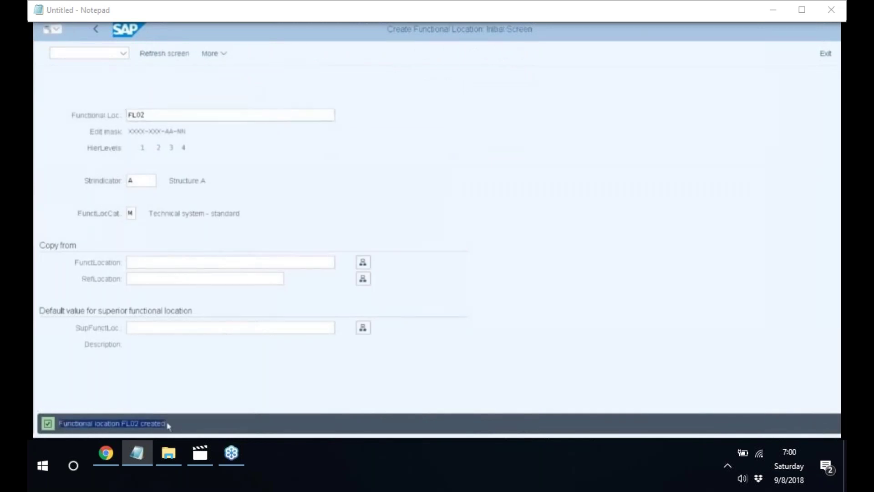
double_click(129, 424)
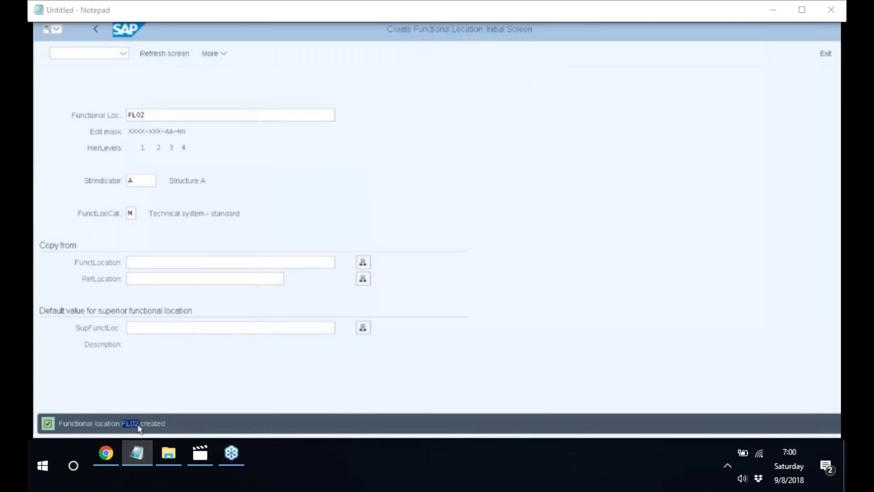
drag(59, 424, 136, 426)
key(ctrl+c)
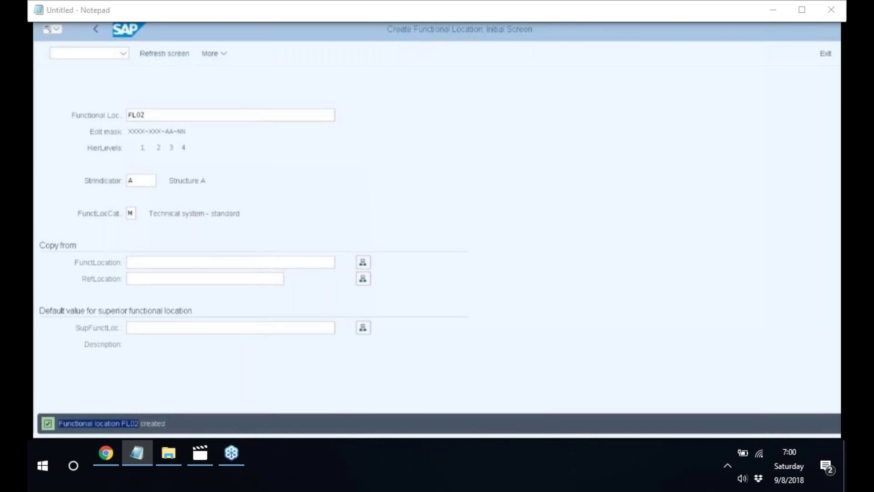
Paste 'Functional location FL02' on a new line below 1708 in Notepad, then return to SAP
key(alt+Tab)
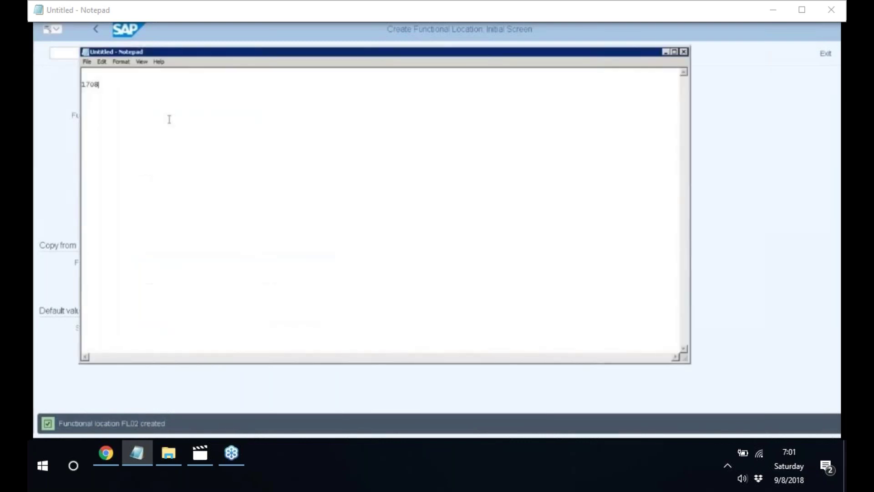
key(Return)
key(Return)
key(ctrl+v)
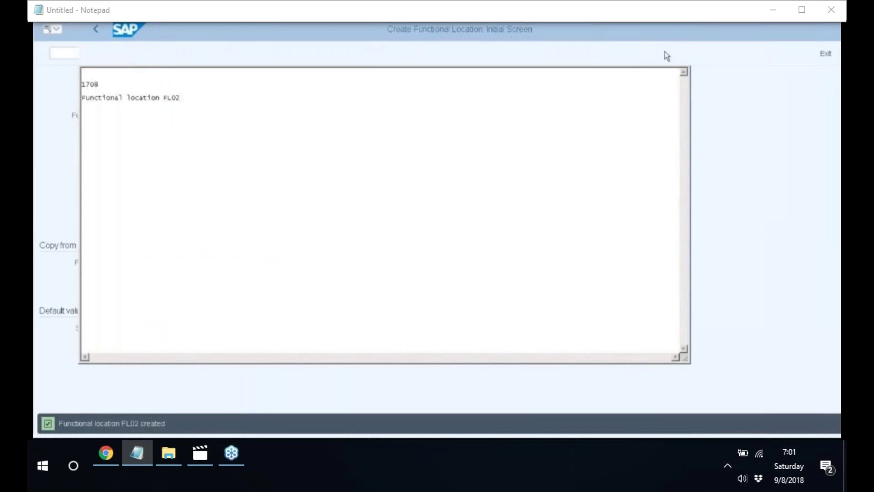
click(665, 52)
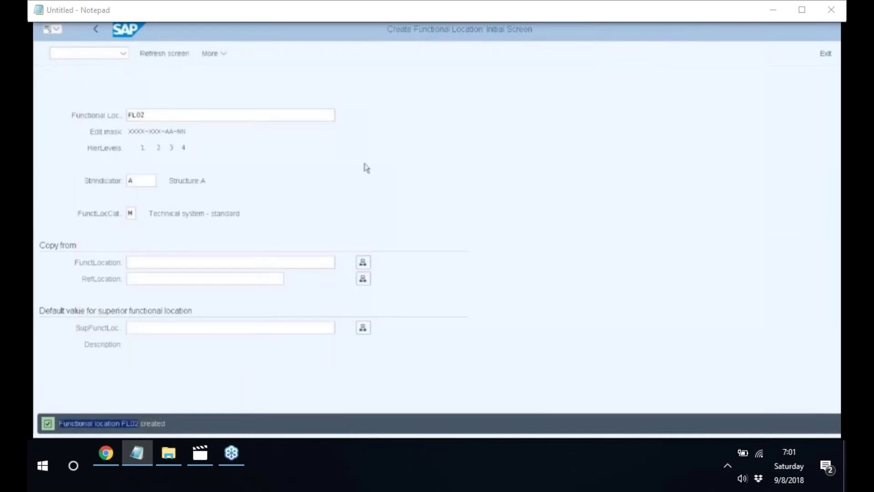
Go back from the Create Functional Location master data screen
click(95, 32)
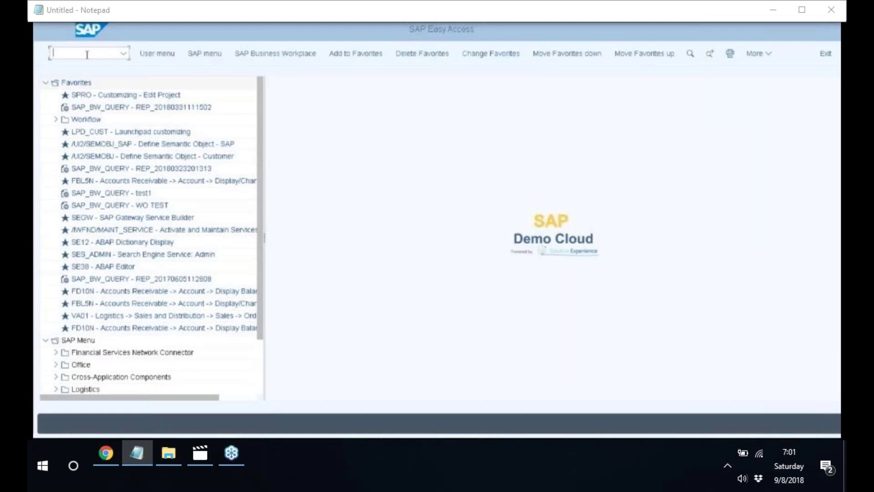
Run the create equipment transaction and enter equipment number 20000003
text(se)
text(01)
key(Return)
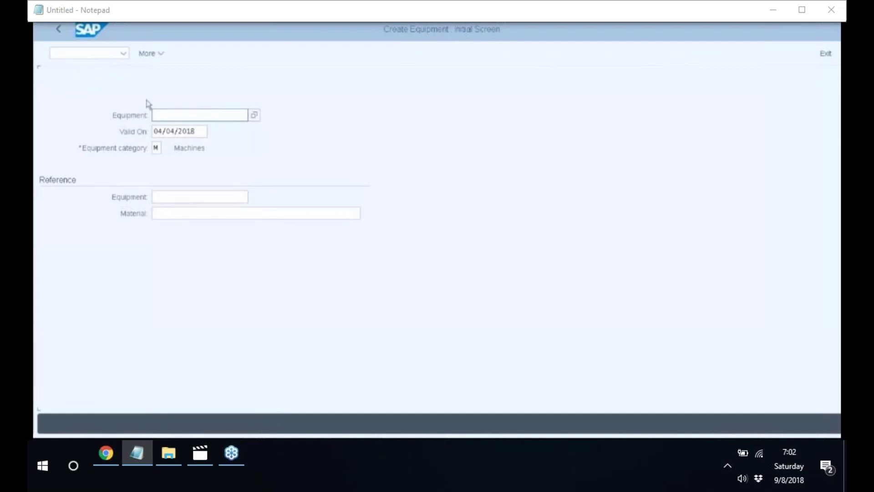
click(165, 115)
text(20000003)
key(Return)
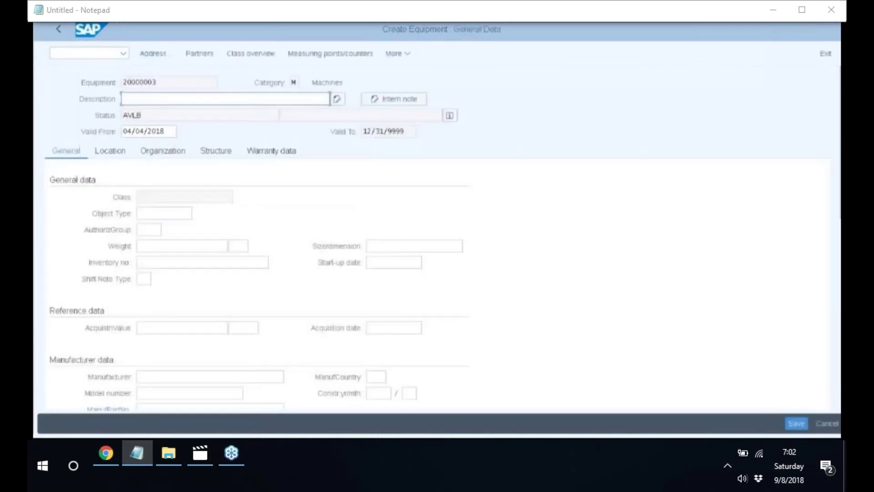
Type the equipment description and correct its typos so it reads 'Equipment Master Record'
text(E)
text(u)
text(u)
text(ip)
text(ment)
text( master)
text( Re)
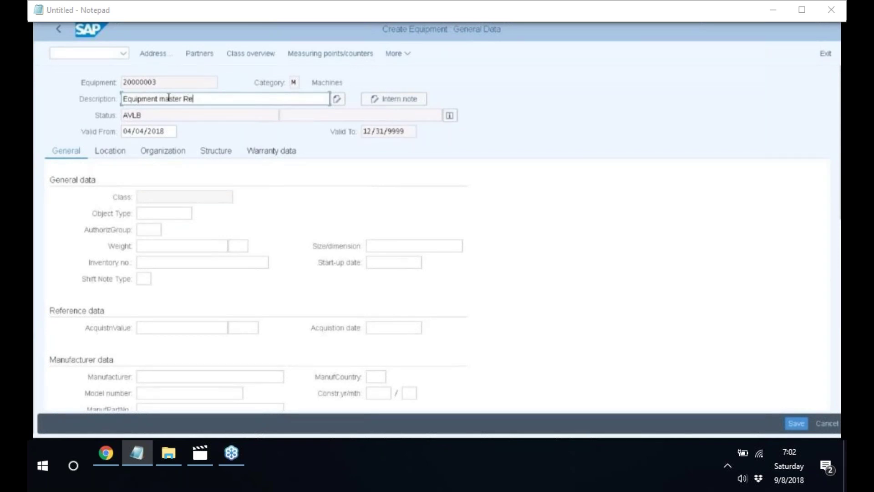
text(cord)
click(165, 99)
key(BackSpace)
key(Delete)
key(Delete)
text(M)
key(BackSpace)
key(BackSpace)
click(200, 101)
key(BackSpace)
key(BackSpace)
key(BackSpace)
key(BackSpace)
key(BackSpace)
key(BackSpace)
key(BackSpace)
key(BackSpace)
key(BackSpace)
text(Master Record)
click(166, 214)
Choose object type 1004 (Motor) and enter an acquisition value of 1000 INR
click(202, 218)
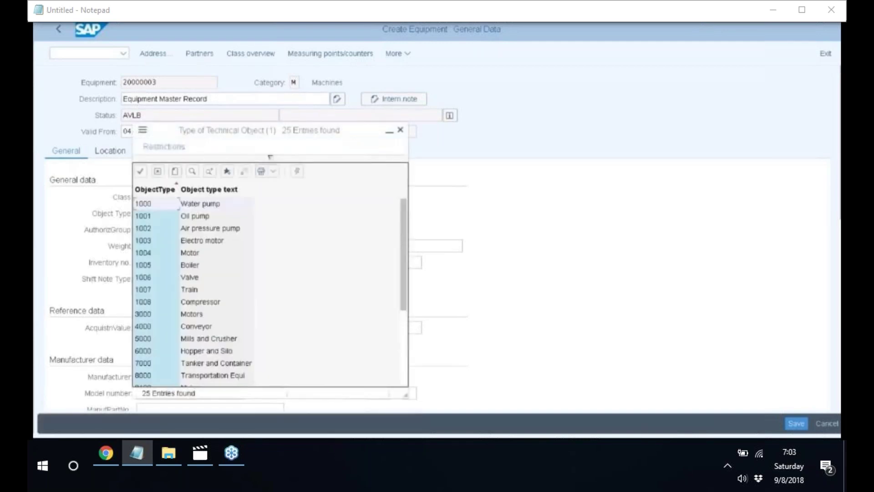
click(159, 247)
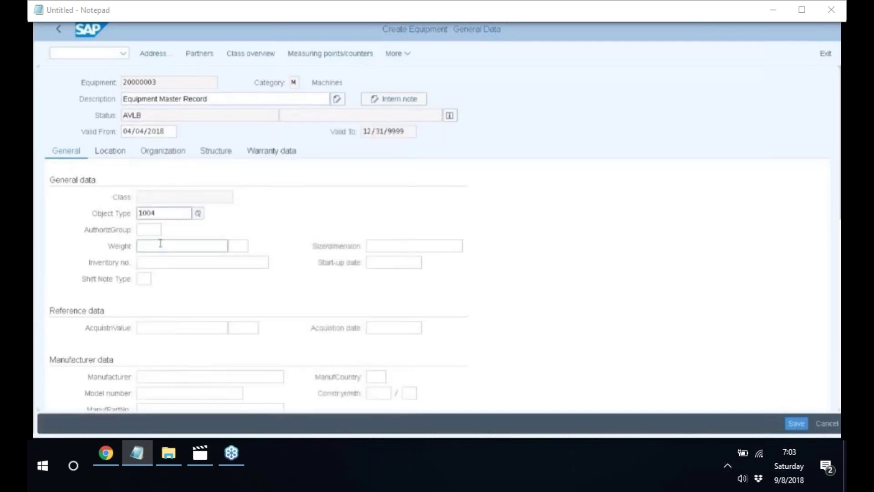
click(168, 332)
text(1)
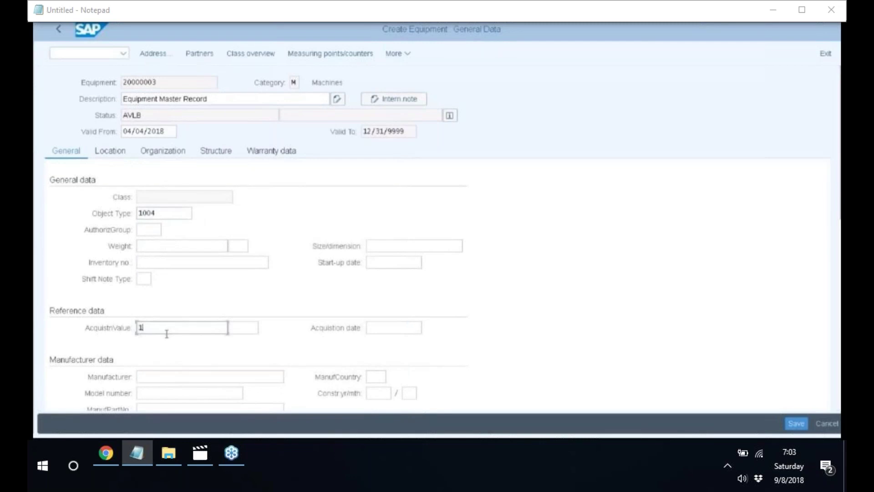
text(000)
click(237, 327)
text(in)
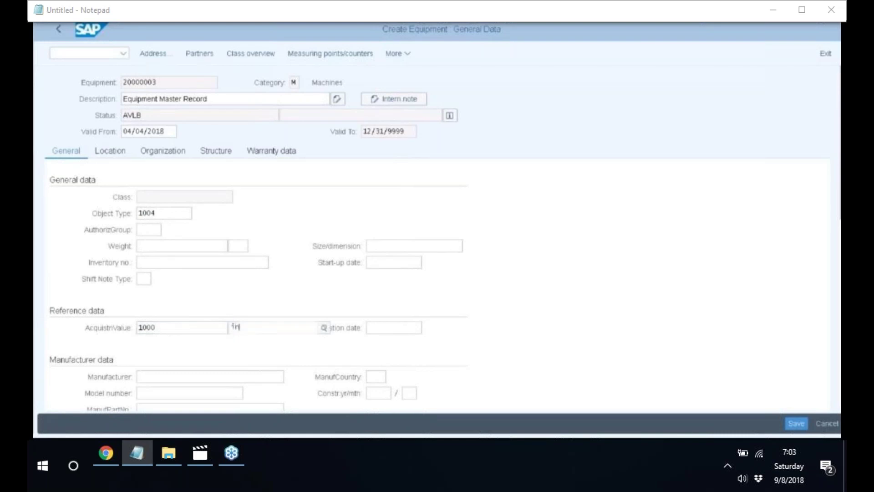
text(r)
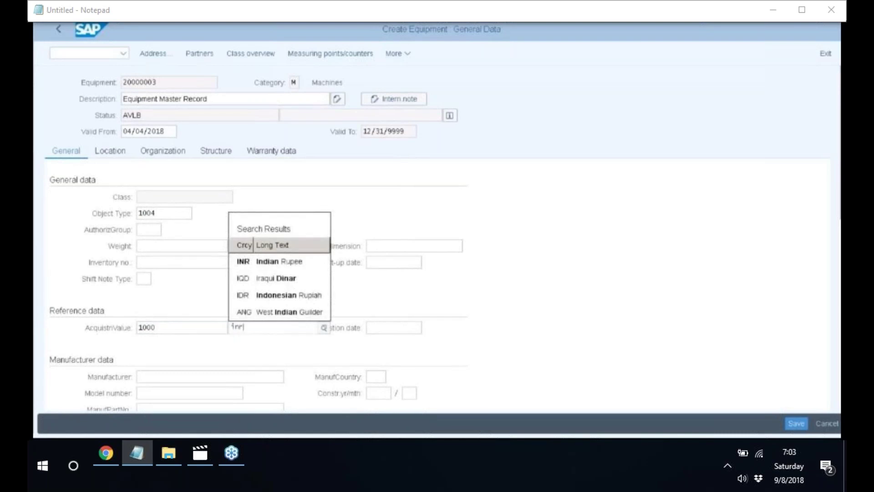
key(Return)
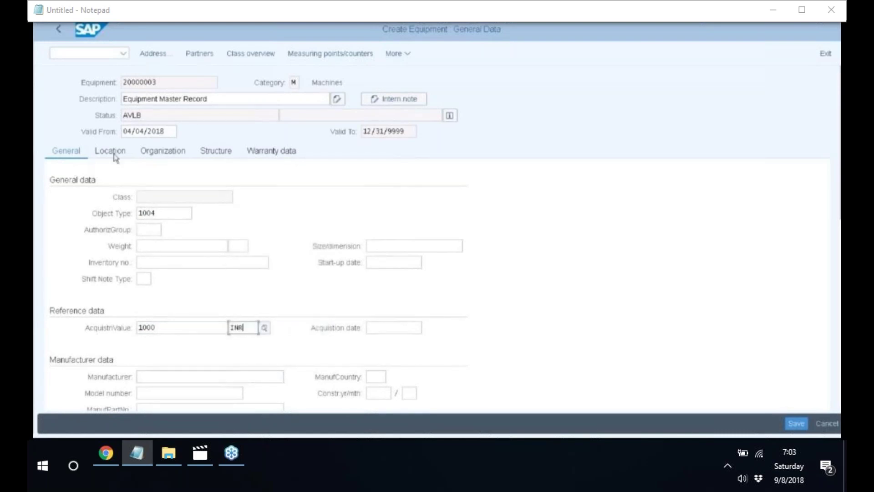
key(Return)
On the Location data, choose maintenance plant 1710 and location BRAKES
click(112, 154)
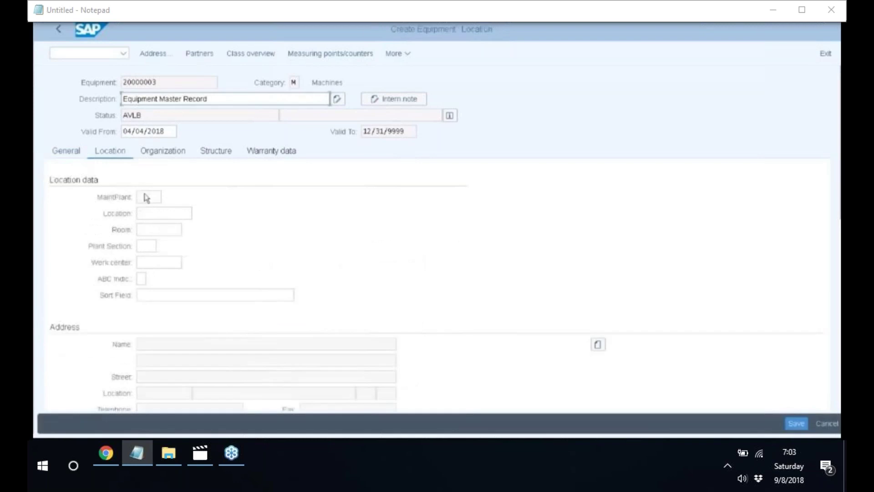
click(146, 198)
click(168, 198)
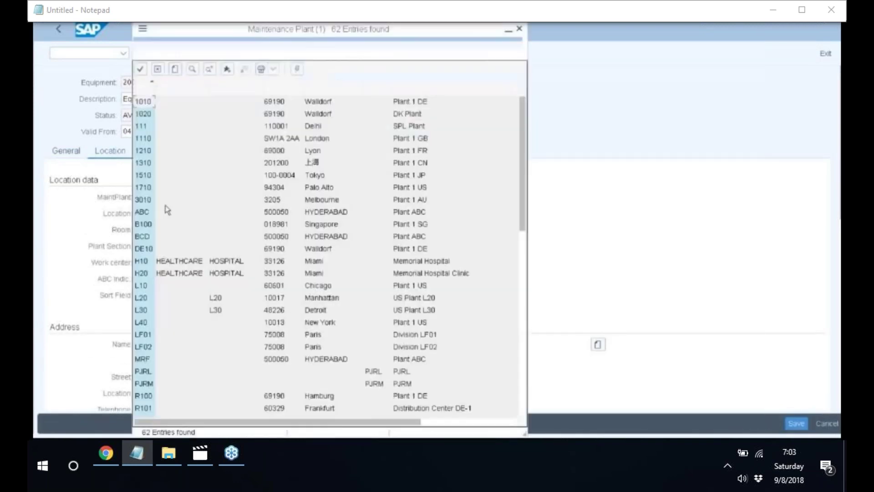
click(150, 187)
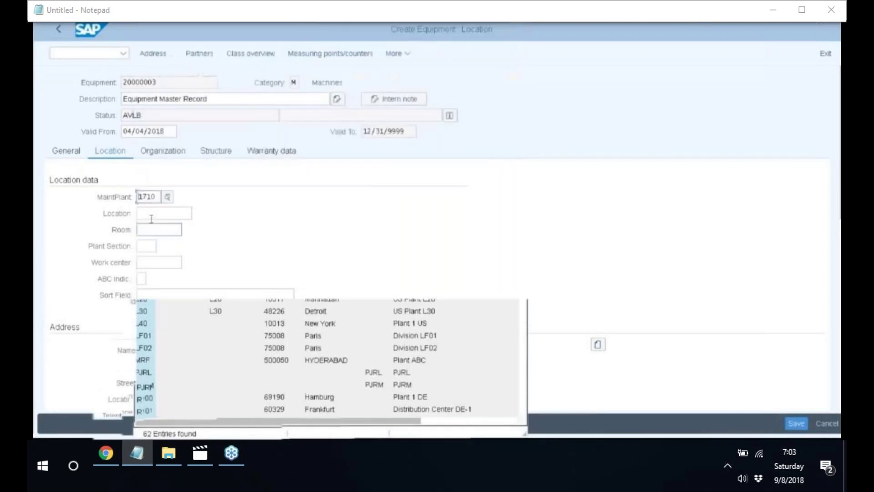
click(154, 218)
key(F4)
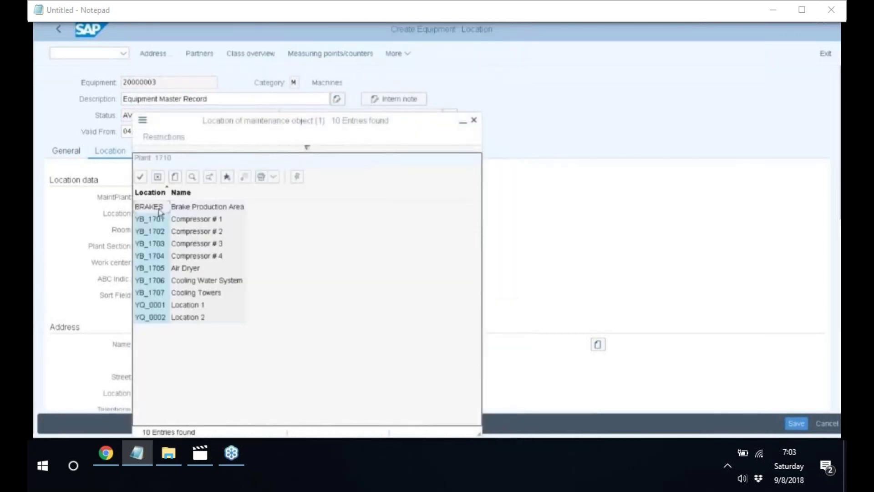
click(150, 207)
Search work centers and assign work center TECHNIC of plant 1710
click(166, 266)
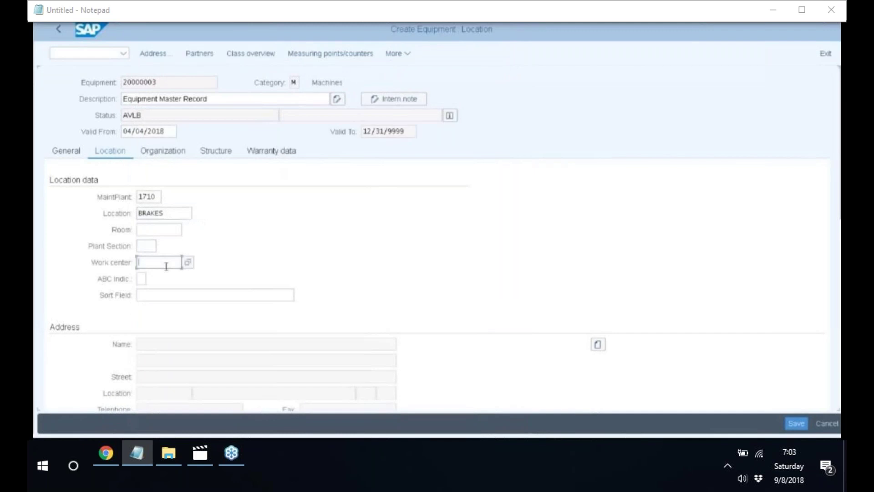
click(187, 263)
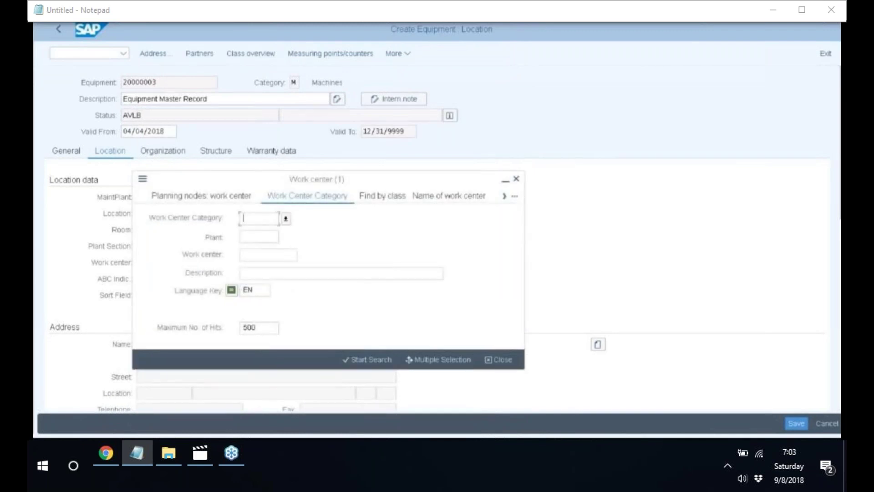
key(Return)
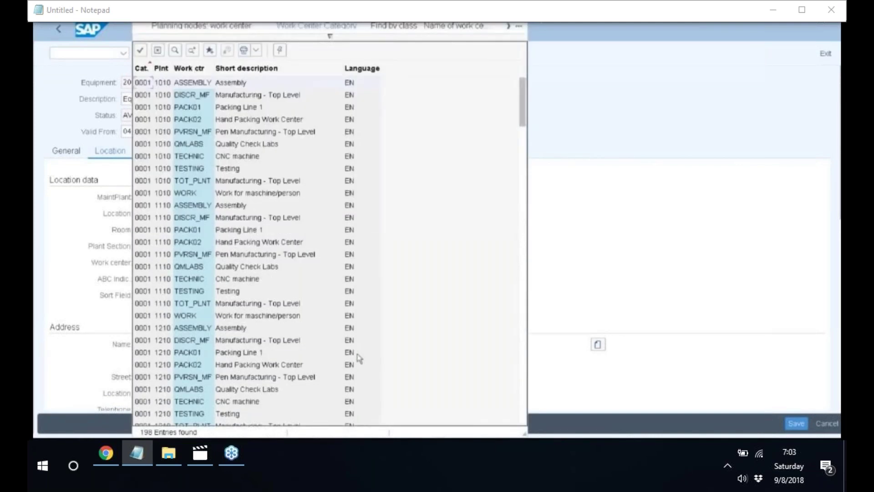
scroll(307, 229, down, 6)
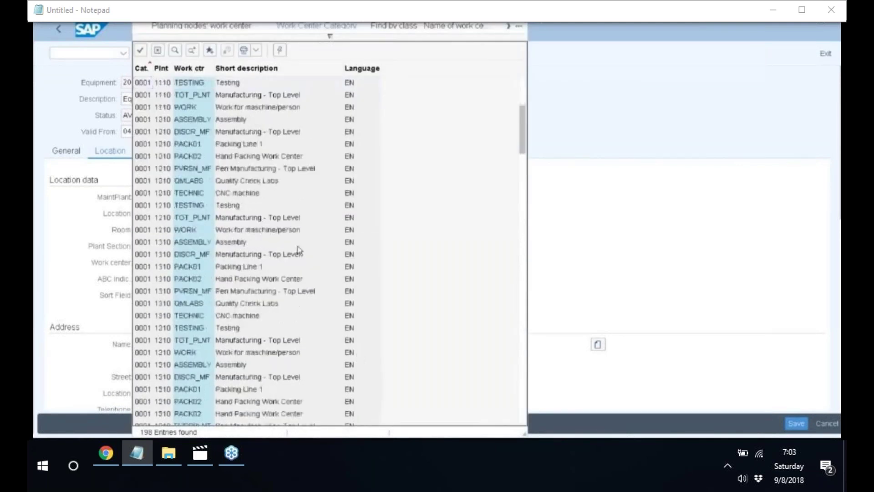
scroll(301, 255, down, 8)
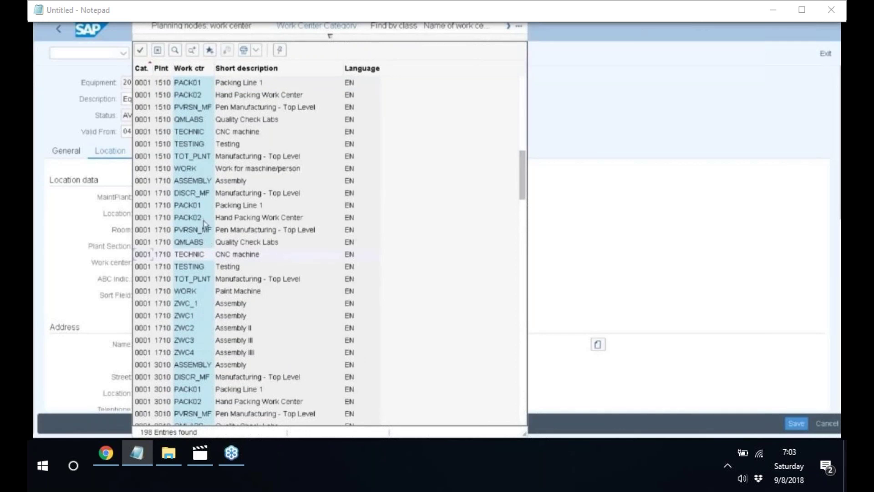
click(151, 256)
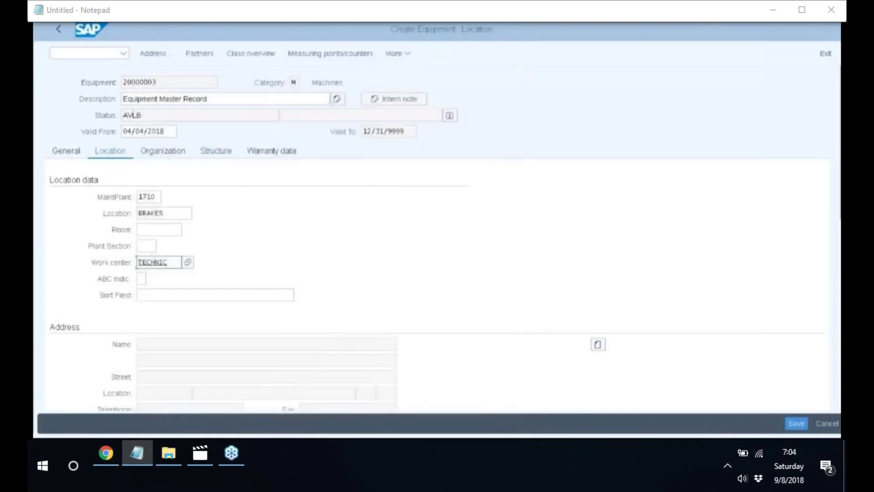
On the Organization data, set the cost center to 17101301 via search
click(169, 154)
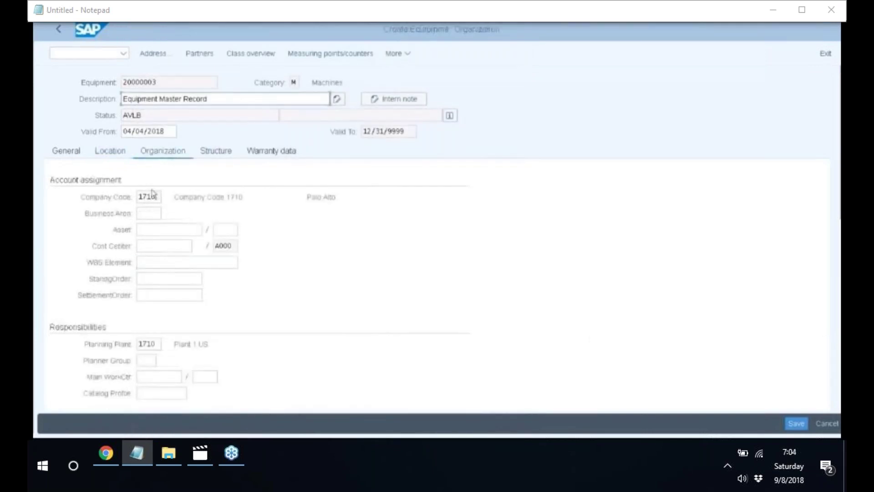
click(175, 244)
key(F4)
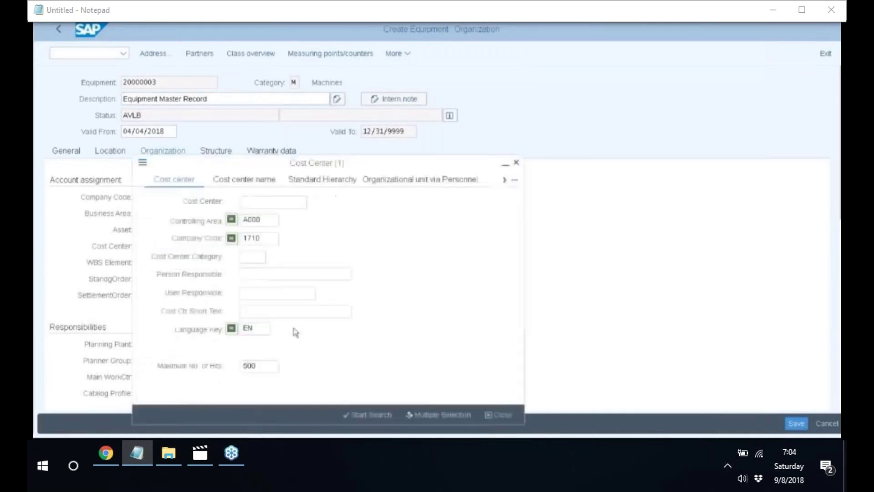
click(243, 201)
click(371, 414)
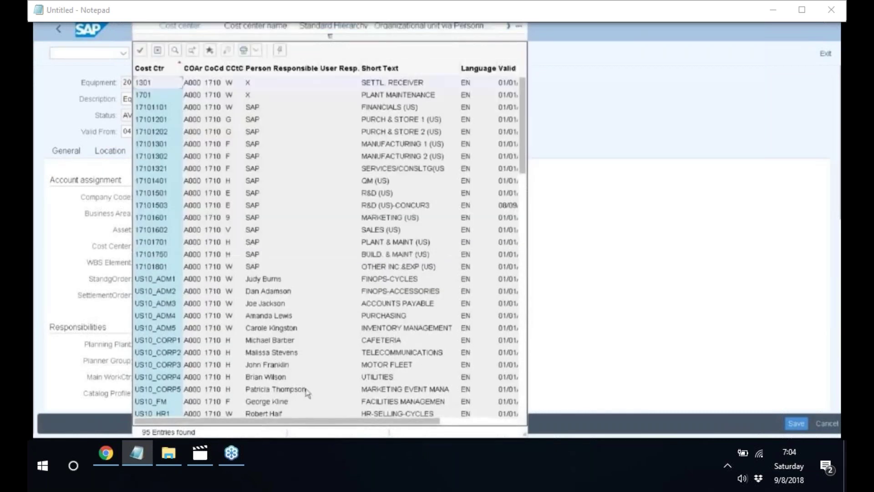
click(162, 145)
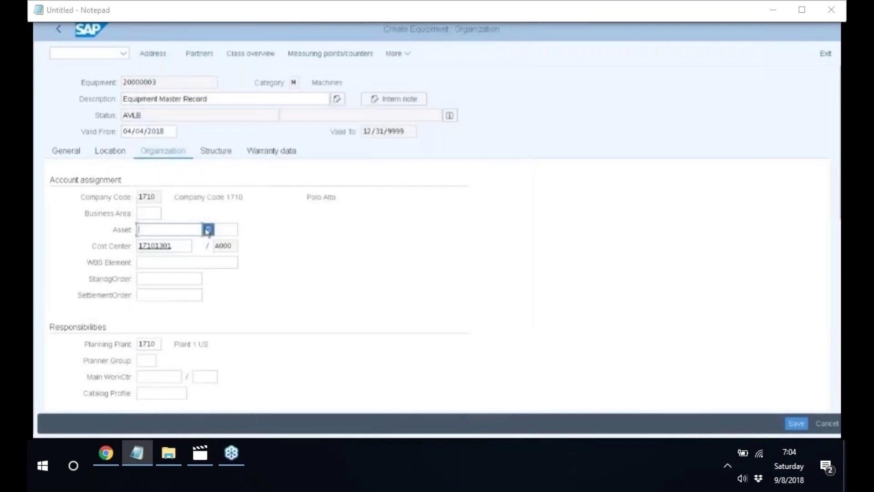
Assign main asset 100001 from company code 1710 to the equipment
click(208, 229)
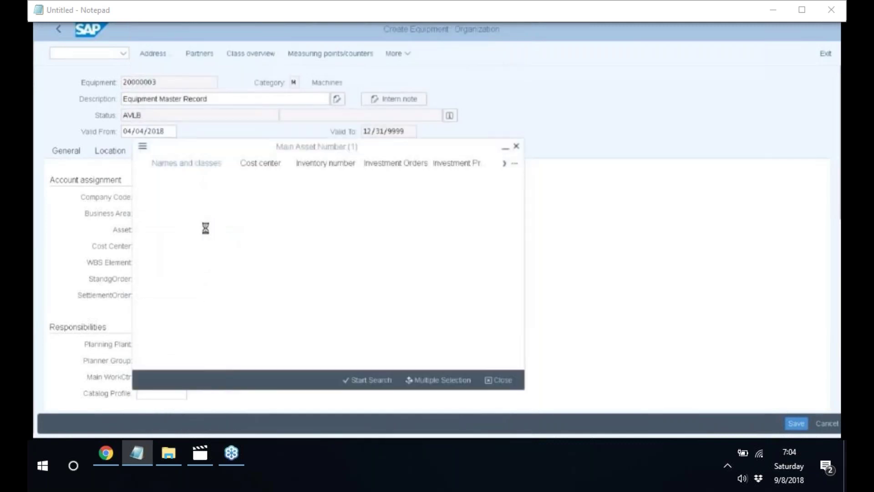
click(359, 381)
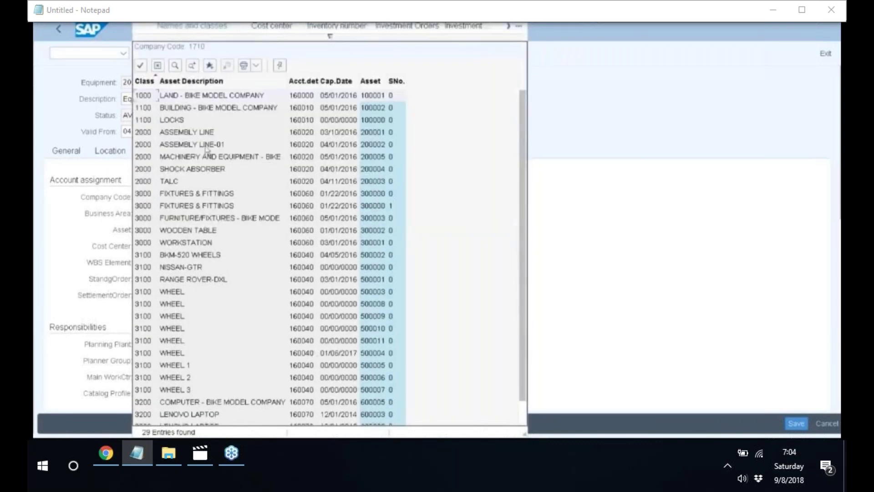
key(Return)
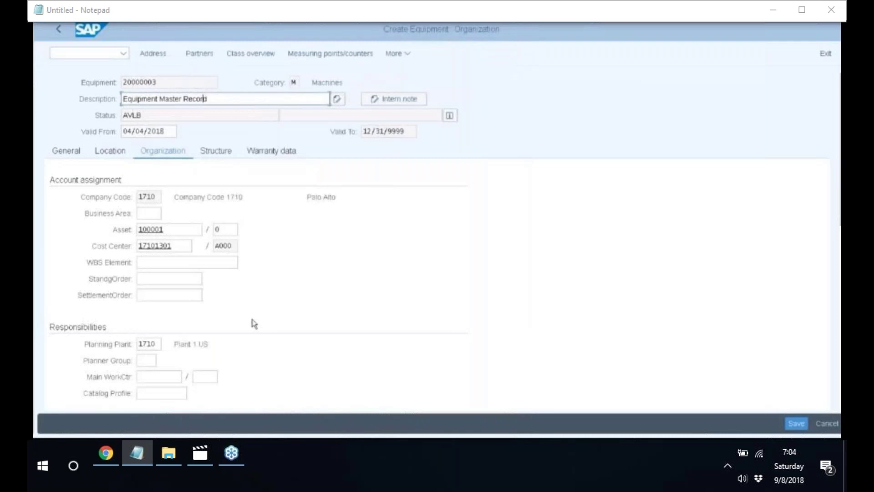
scroll(210, 317, down, 1)
Set the planner group to 100 and bring up the Structure data
click(152, 329)
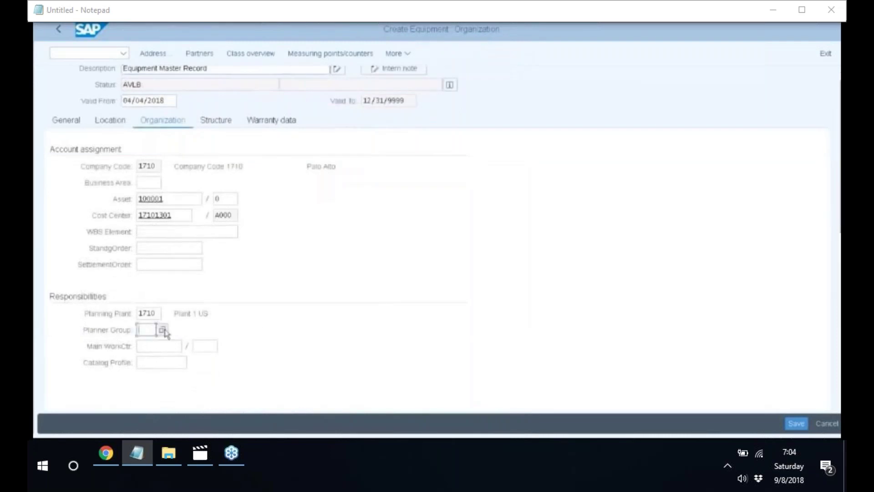
click(163, 330)
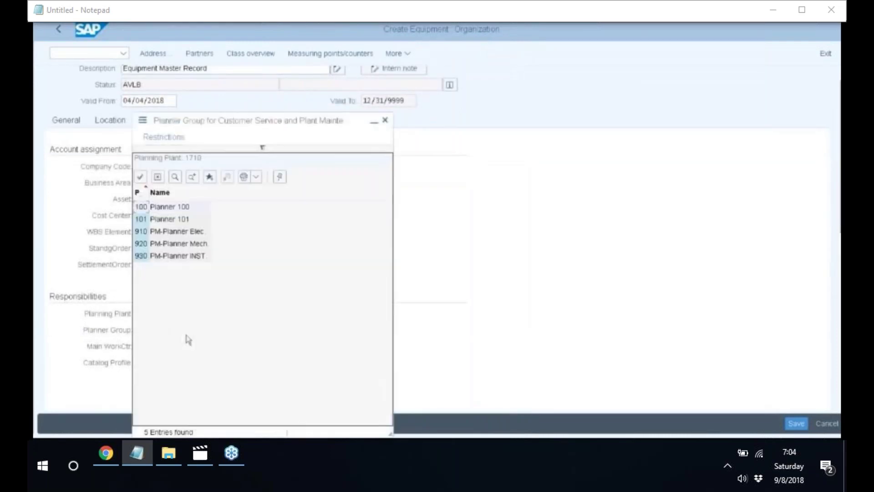
click(146, 211)
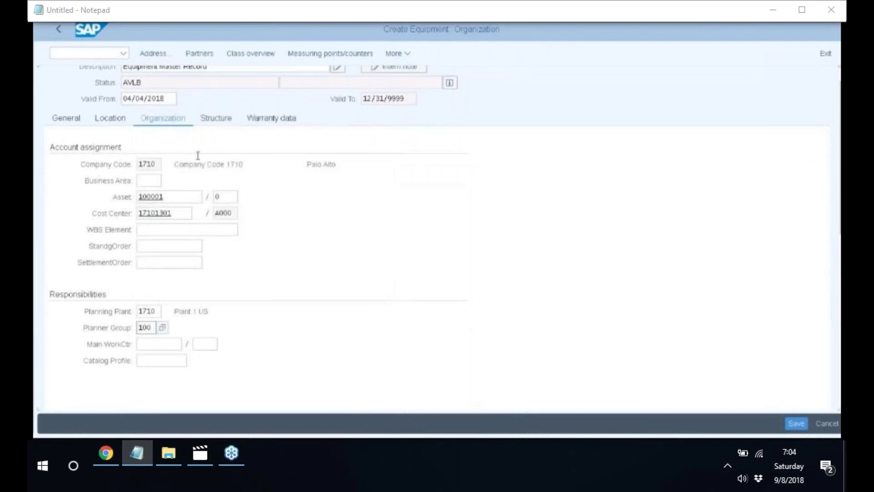
click(213, 126)
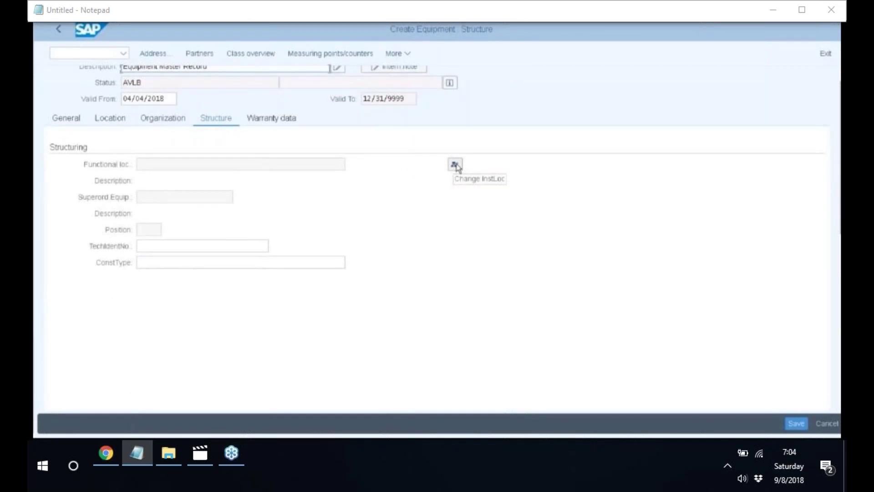
Install the equipment at functional location 1708 and save the record
click(455, 165)
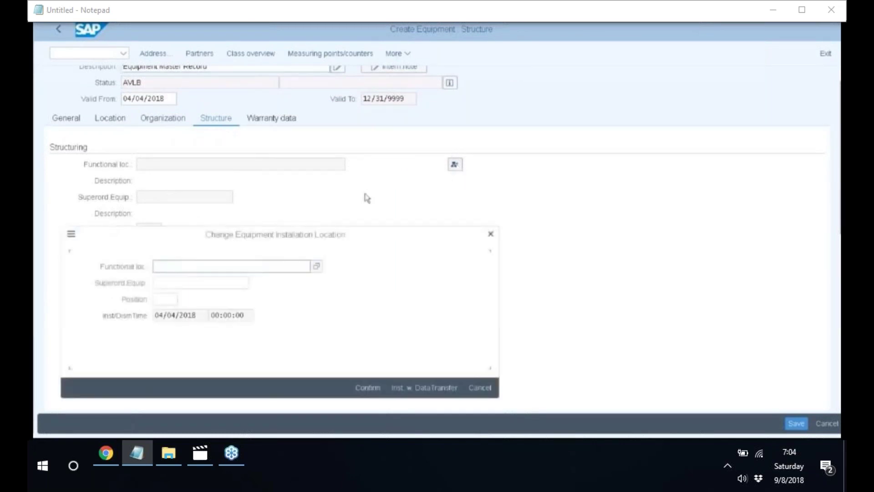
click(317, 268)
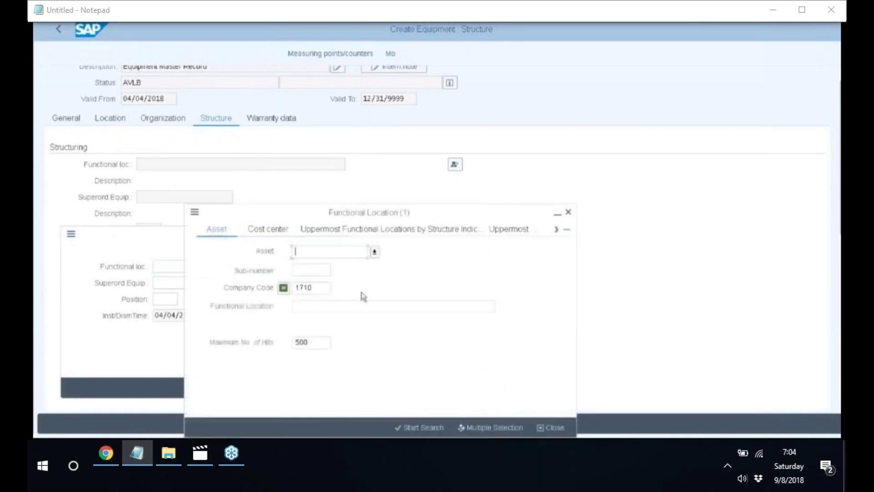
click(424, 428)
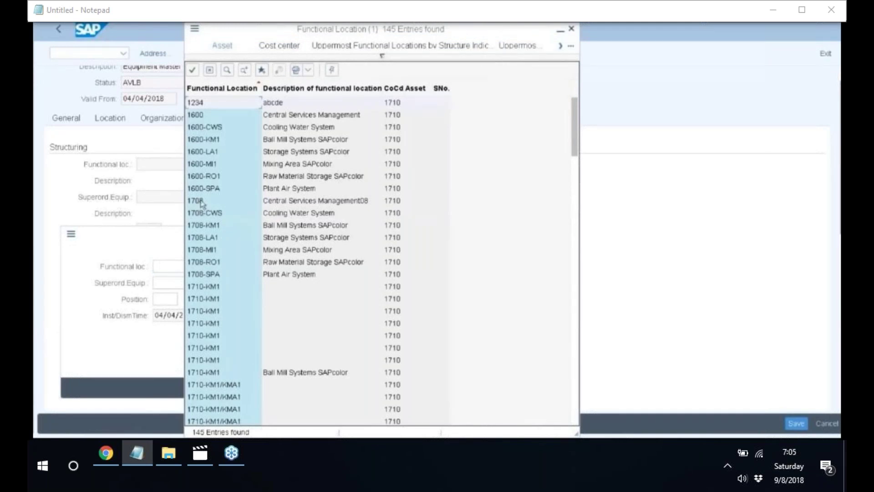
click(201, 203)
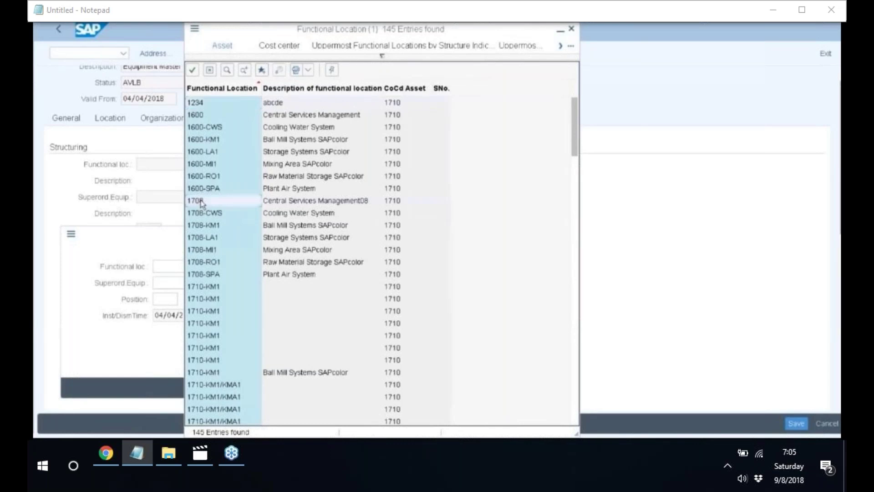
double_click(202, 203)
click(361, 388)
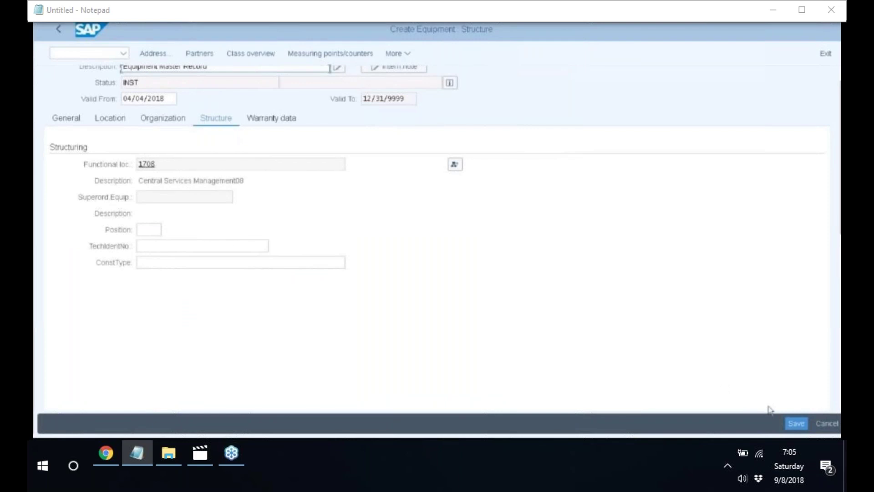
click(795, 423)
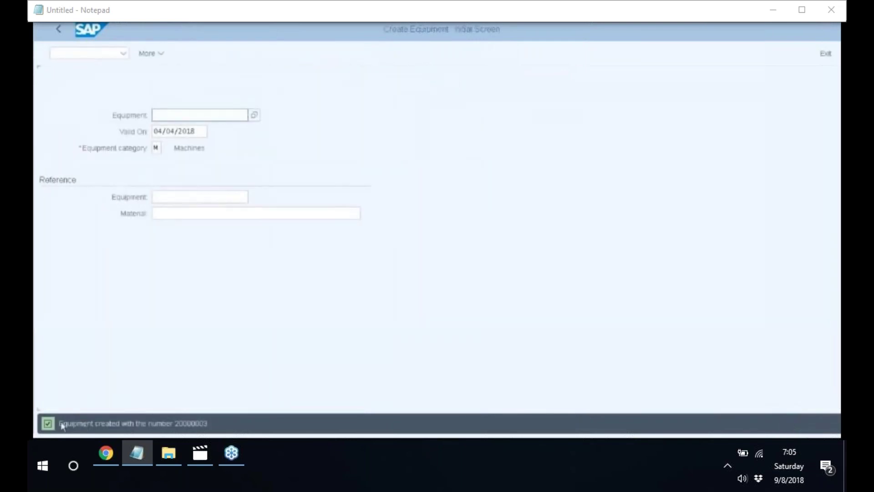
Paste 'Equipment created with the number 20000003' as a new line in the Notepad notes
drag(62, 427, 217, 425)
click(106, 424)
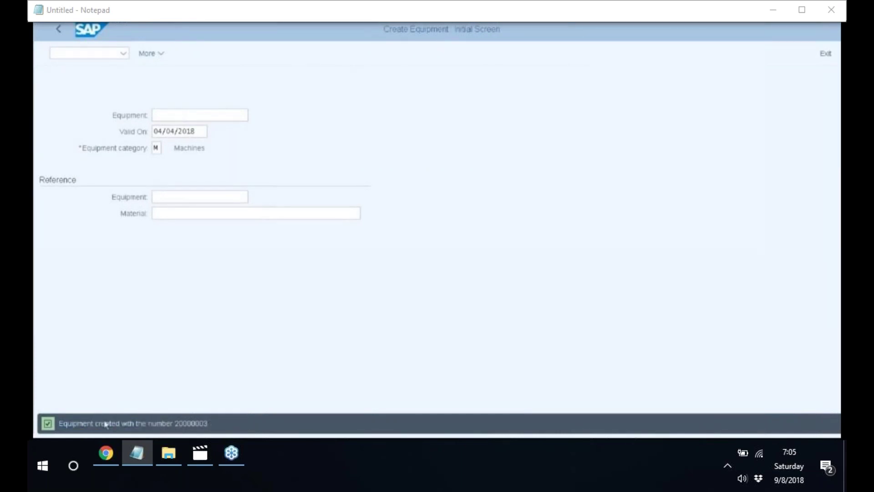
drag(61, 423, 203, 426)
key(ctrl+c)
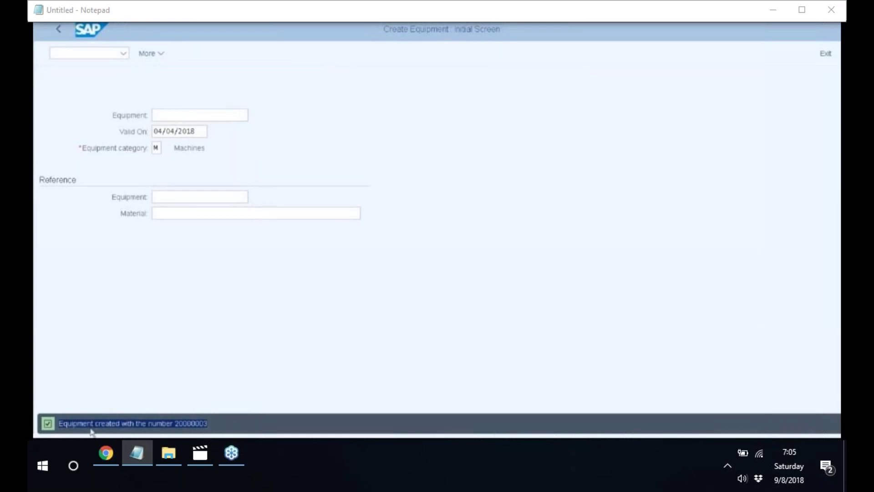
key(alt+Tab)
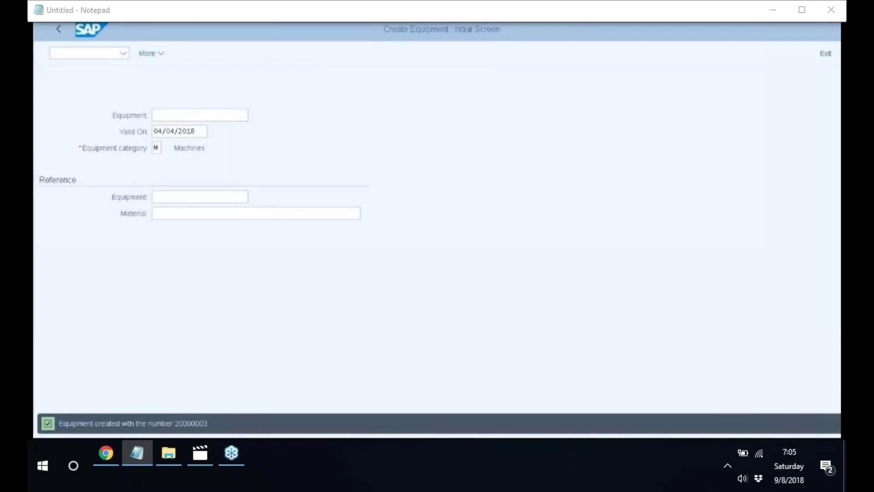
key(Return)
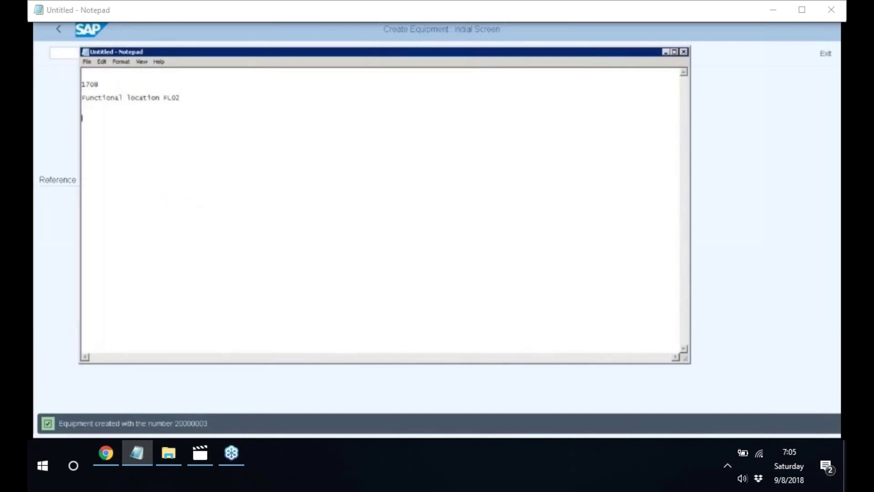
key(ctrl+v)
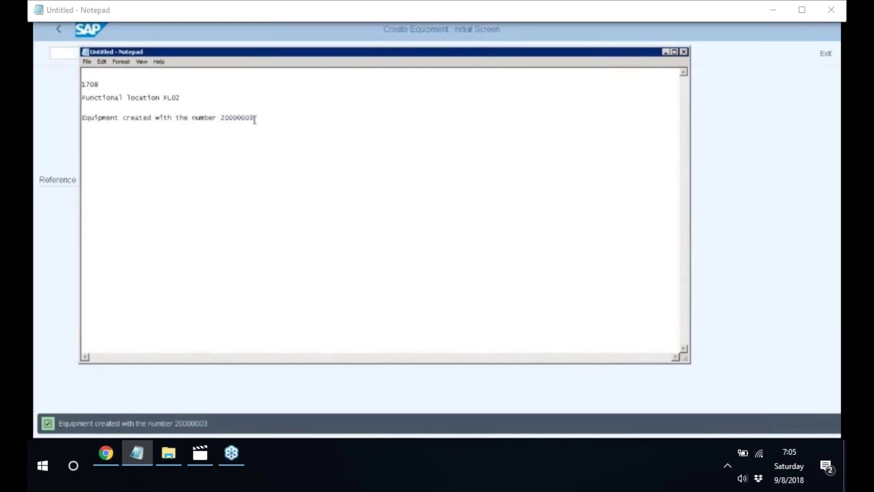
drag(254, 120, 220, 118)
click(224, 119)
click(665, 52)
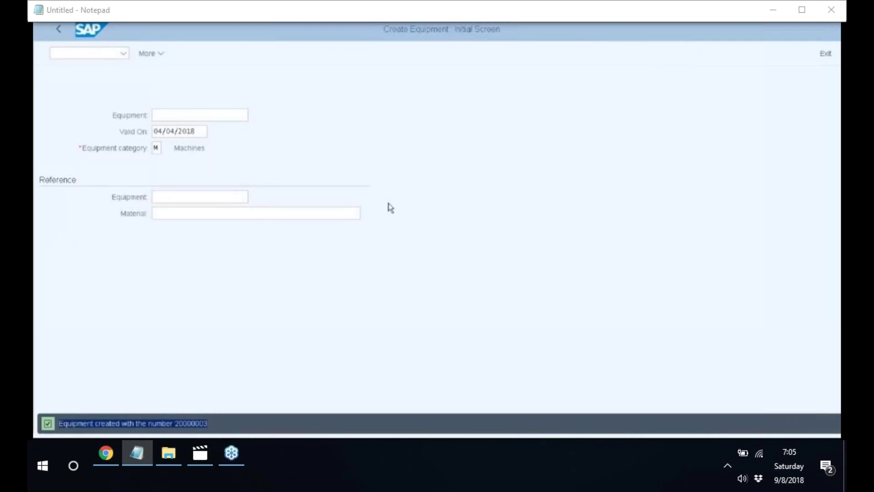
click(185, 431)
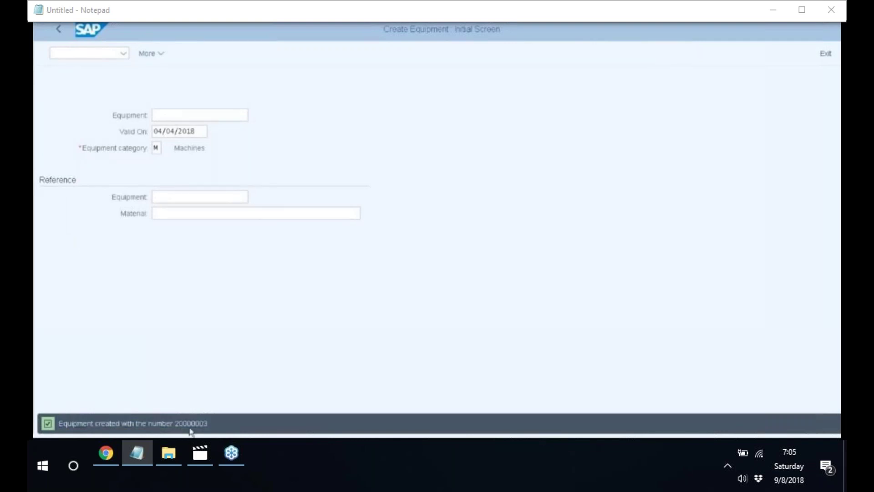
Go back and start transaction IE03 to display equipment
click(58, 31)
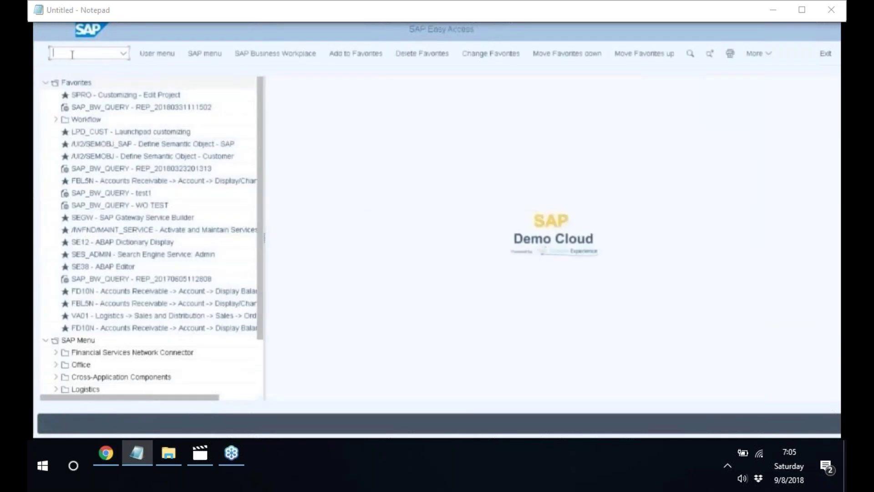
text(ie03)
key(Return)
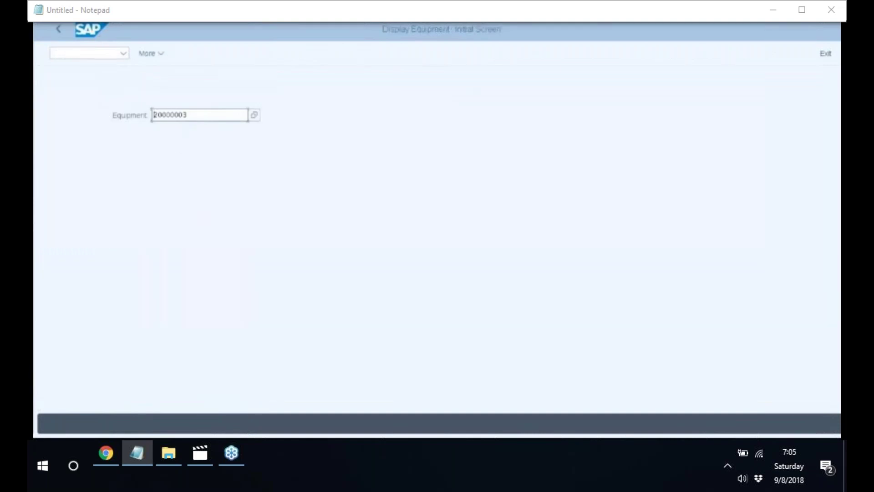
Enter equipment number 20000003 from the notes into the Equipment field
key(alt+Tab)
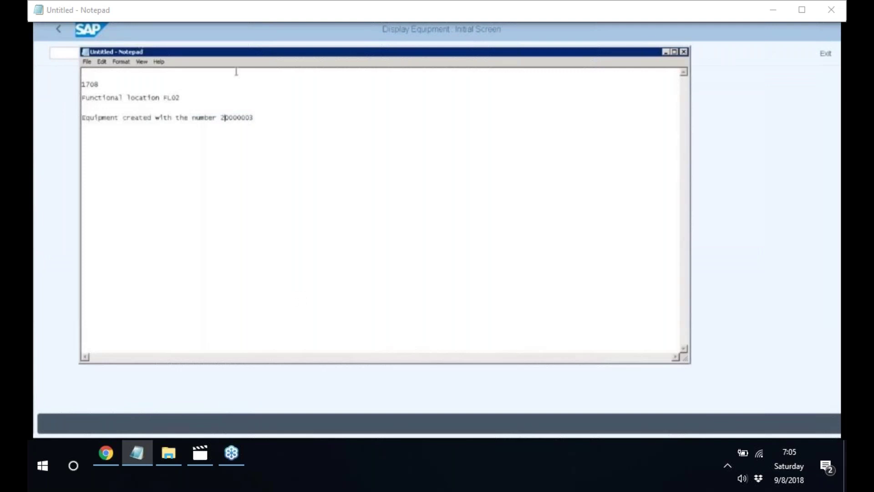
drag(220, 118, 257, 119)
click(664, 52)
drag(200, 116, 137, 111)
click(136, 114)
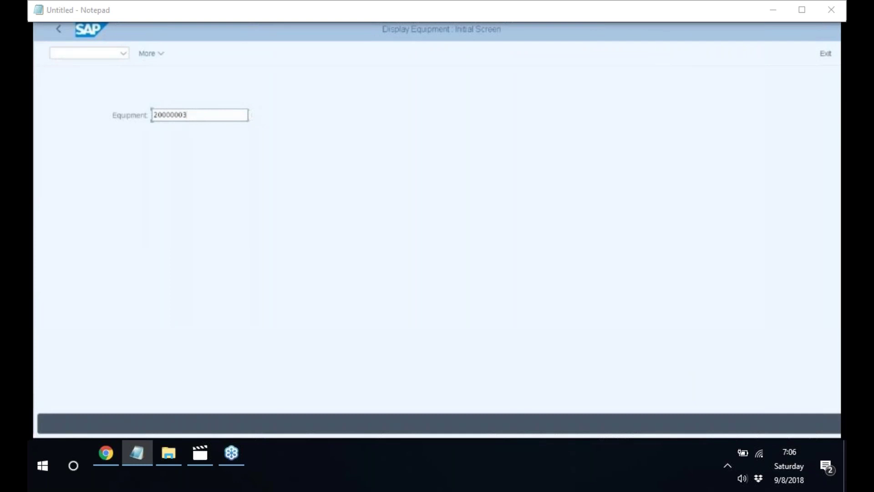
Display equipment 20000003 and review its Organization and Structure data, including location 1708
key(Return)
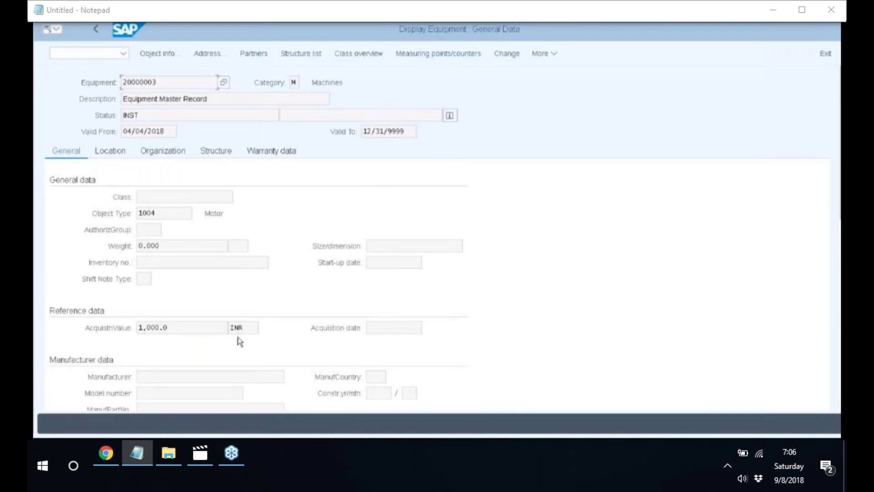
click(160, 154)
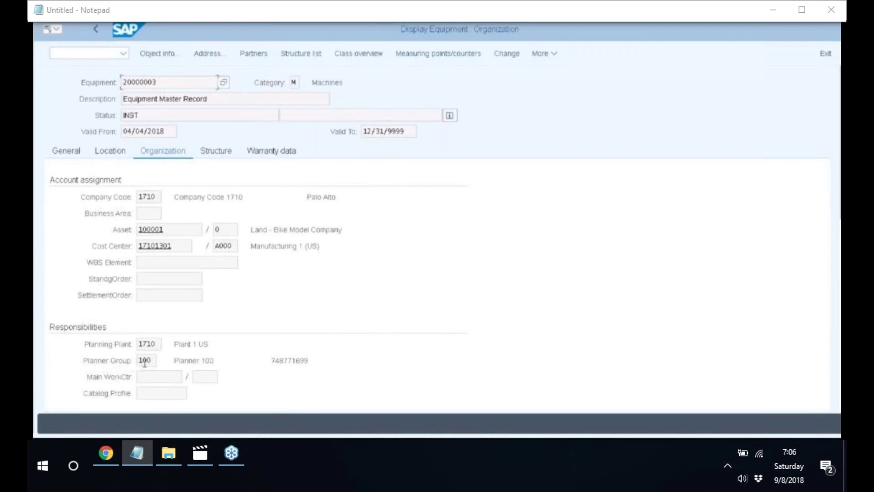
click(219, 158)
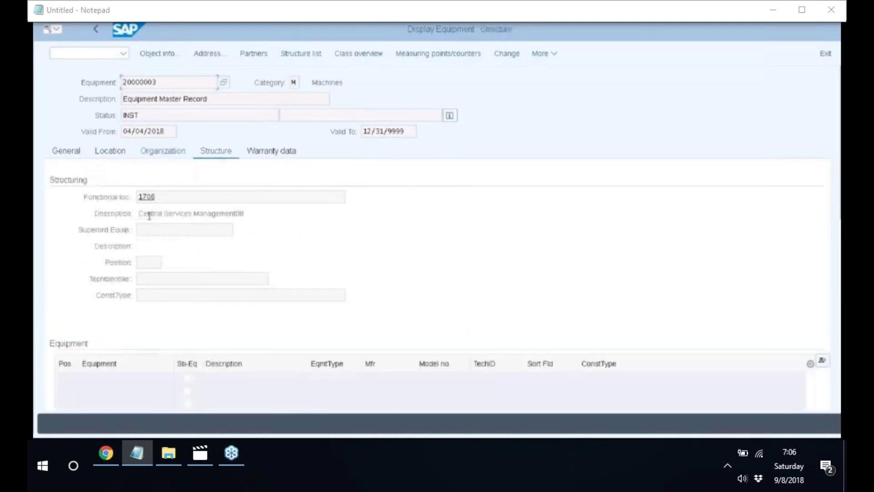
click(165, 154)
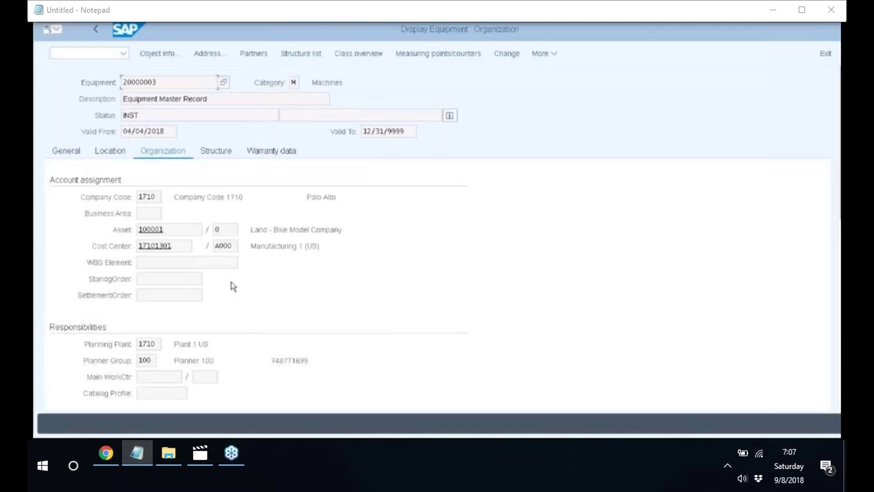
Back out of the equipment display to the SAP Easy Access menu
click(96, 31)
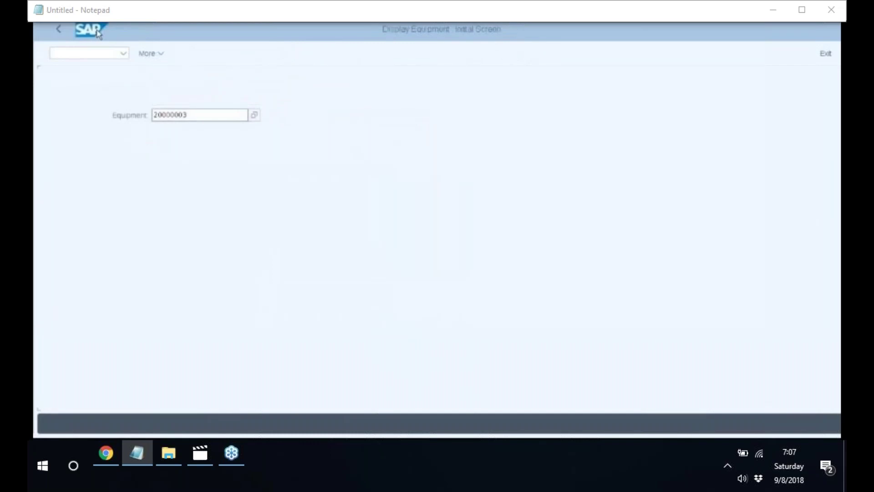
click(58, 31)
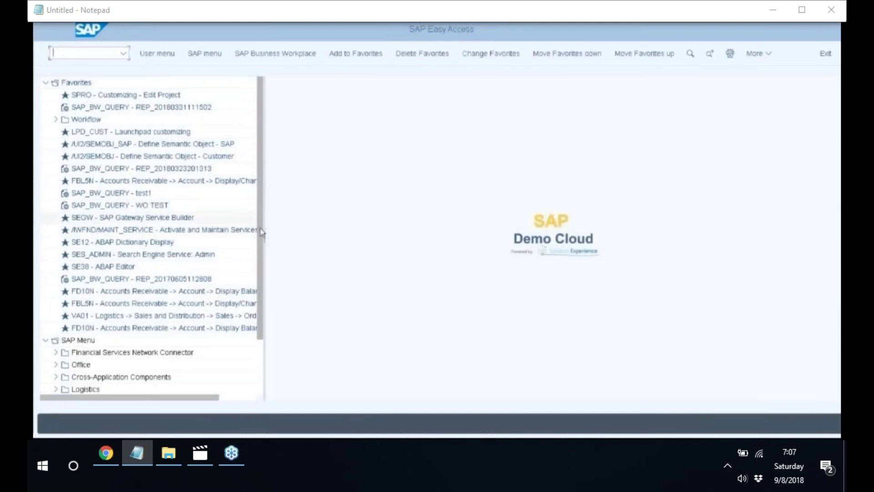
drag(262, 232, 174, 315)
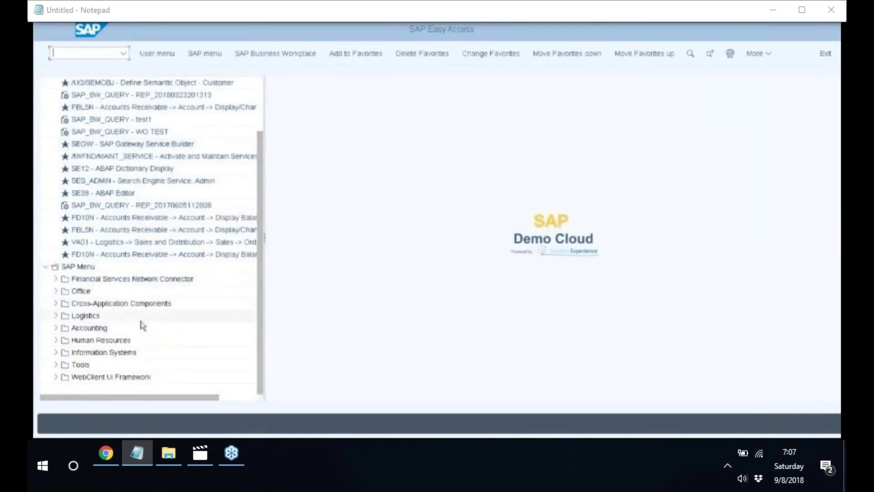
Expand Logistics > Plant Maintenance > Maintenance Processing > Notification in the SAP menu
click(57, 316)
scroll(144, 275, down, 3)
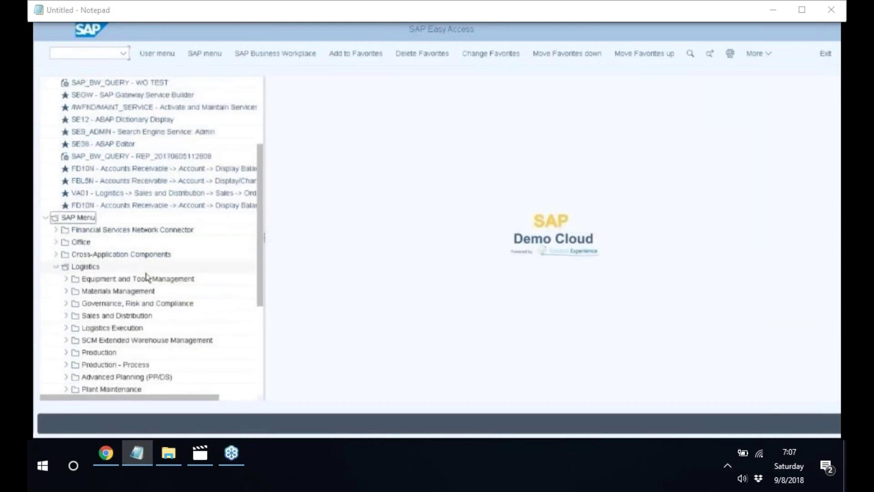
scroll(146, 275, down, 2)
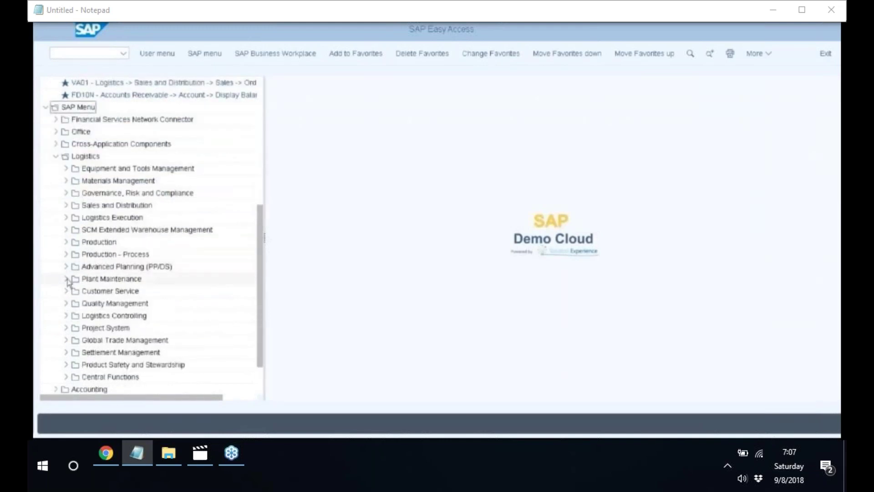
click(66, 278)
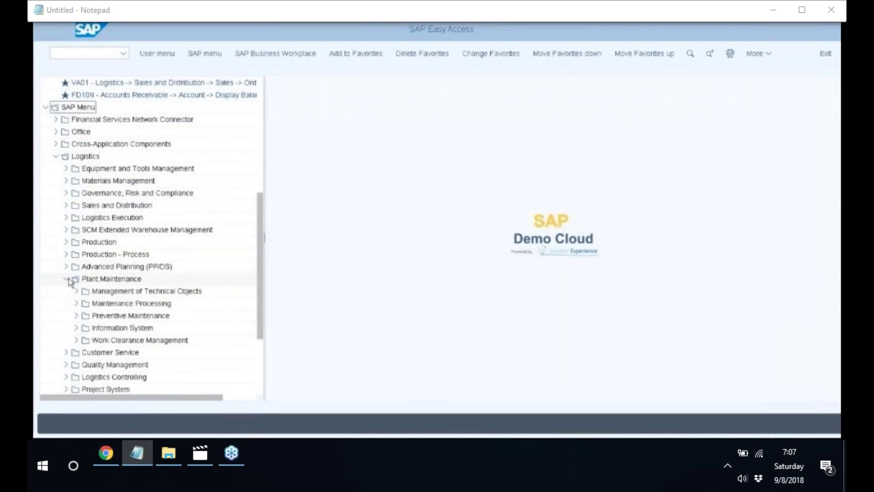
click(76, 304)
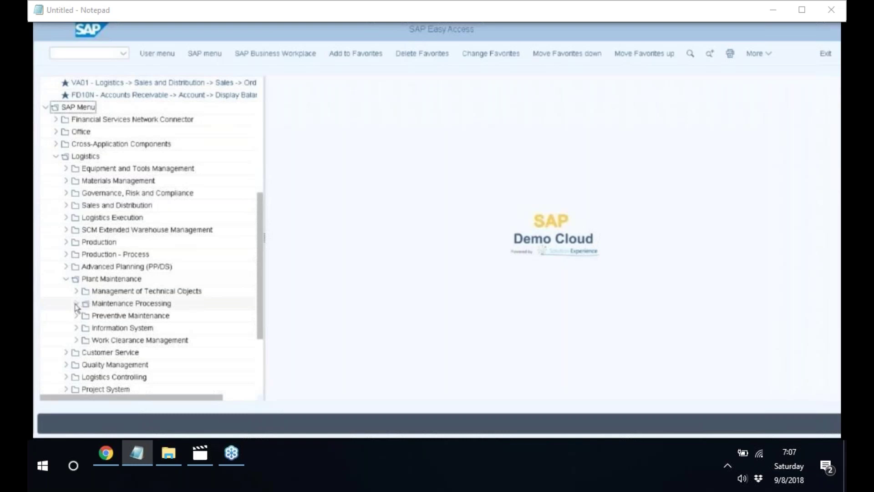
scroll(99, 283, down, 1)
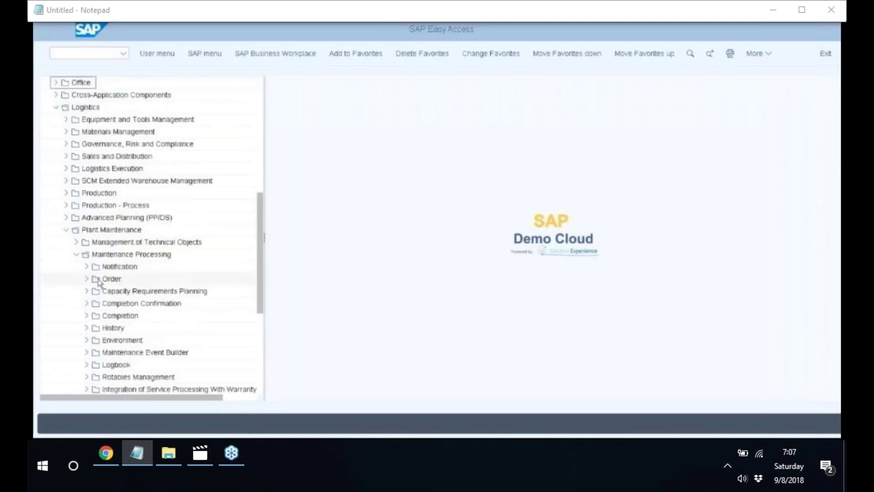
click(87, 267)
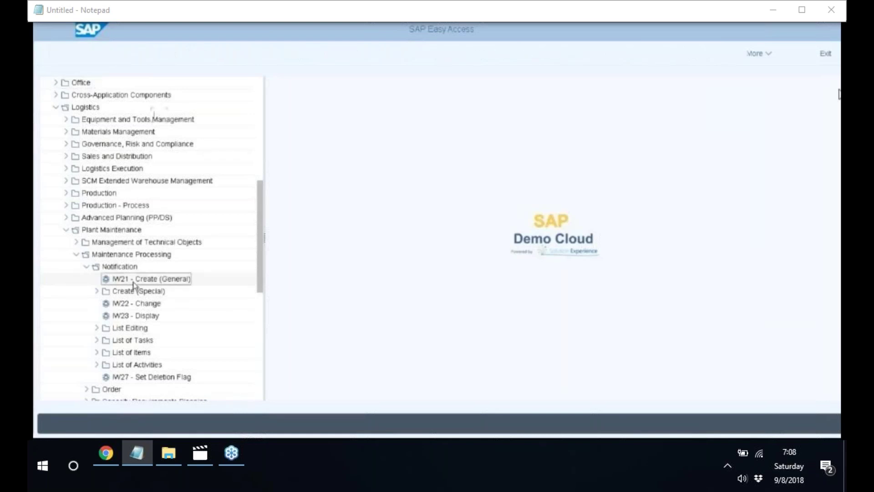
Start IW21 - Create (General) with notification type M1 Maintenance Request
double_click(133, 282)
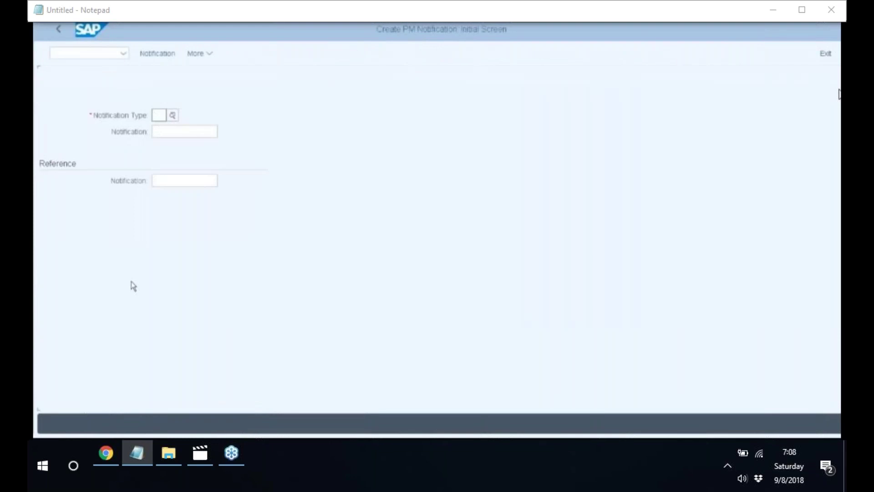
click(158, 115)
click(173, 115)
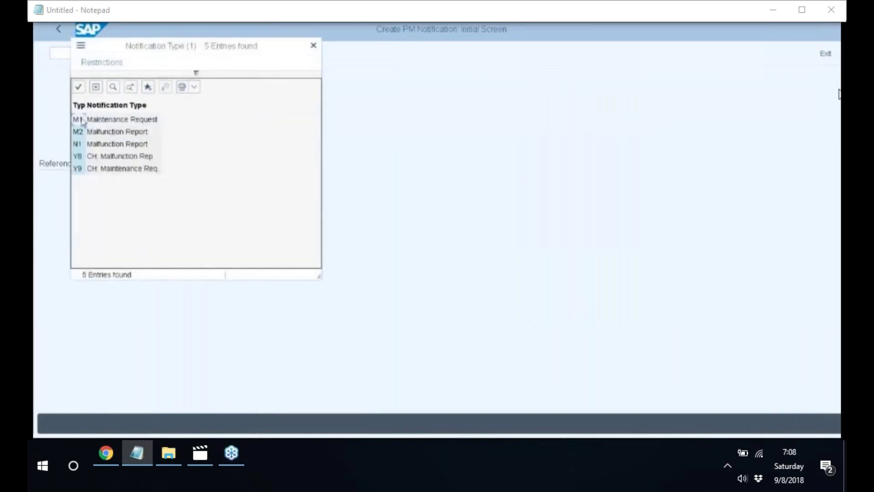
double_click(82, 120)
click(160, 115)
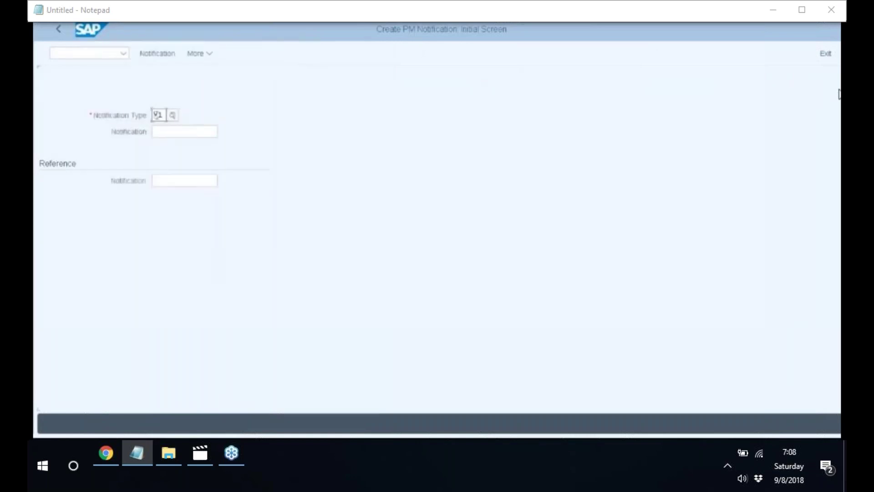
key(Return)
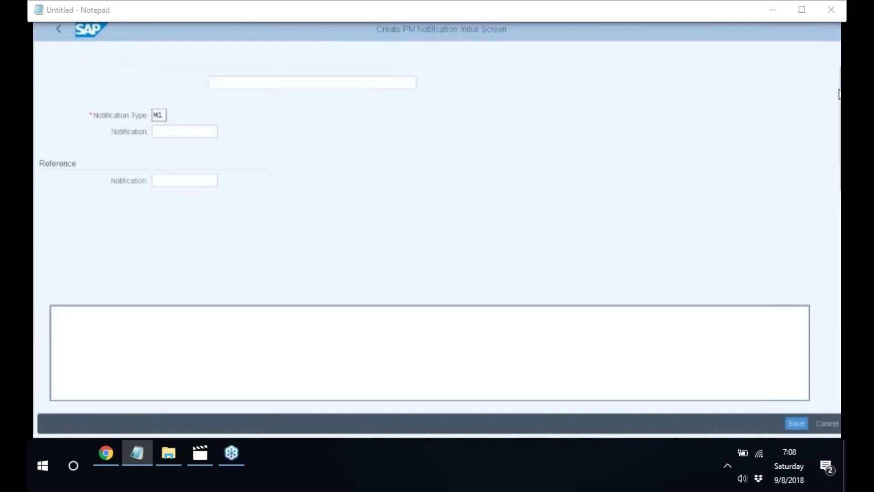
Enter the short text 'Notification' and paste equipment 20000003 from Notepad
text(Notificat)
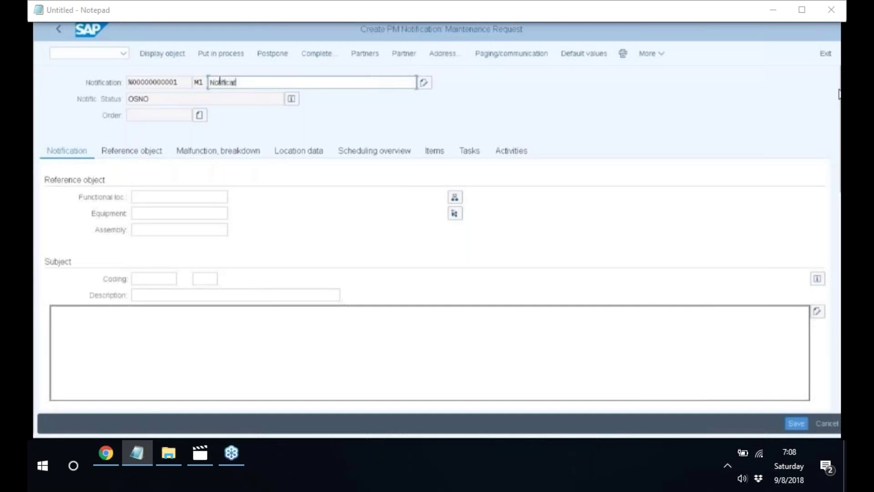
text(ion)
key(alt+Tab)
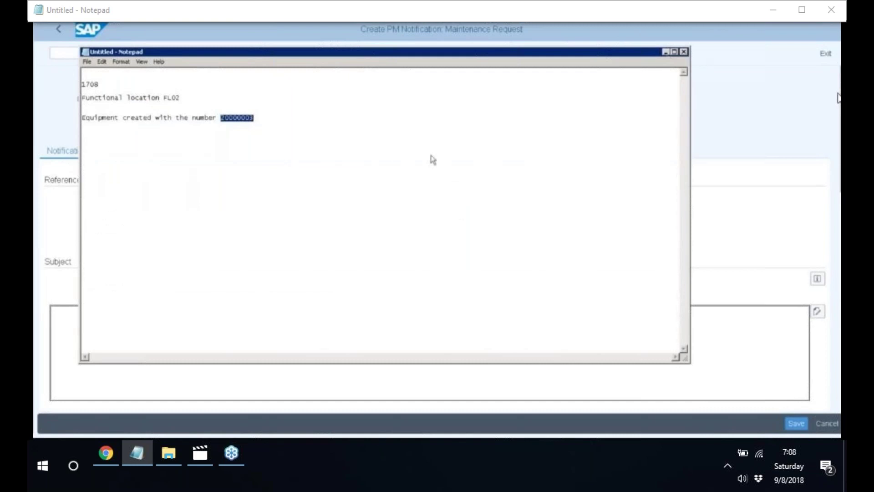
key(alt+Tab)
text(20000003)
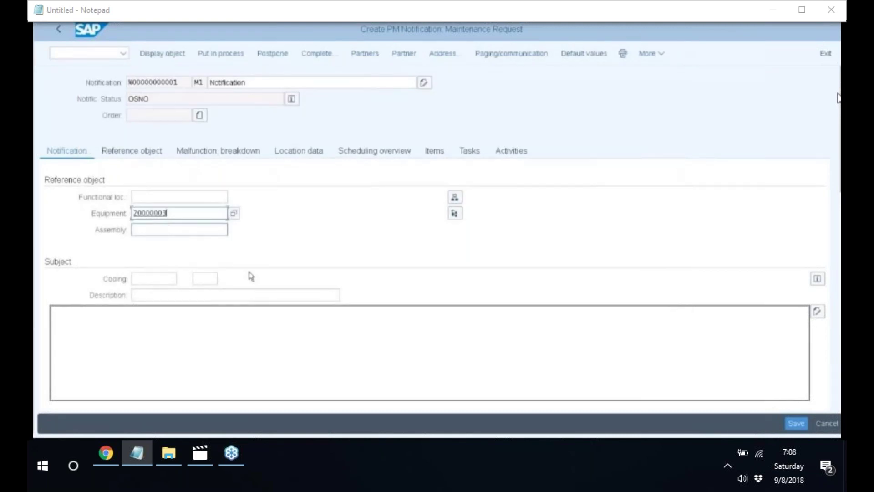
Set the planner group to 100 with maintenance planning plant 1710
scroll(251, 276, down, 1)
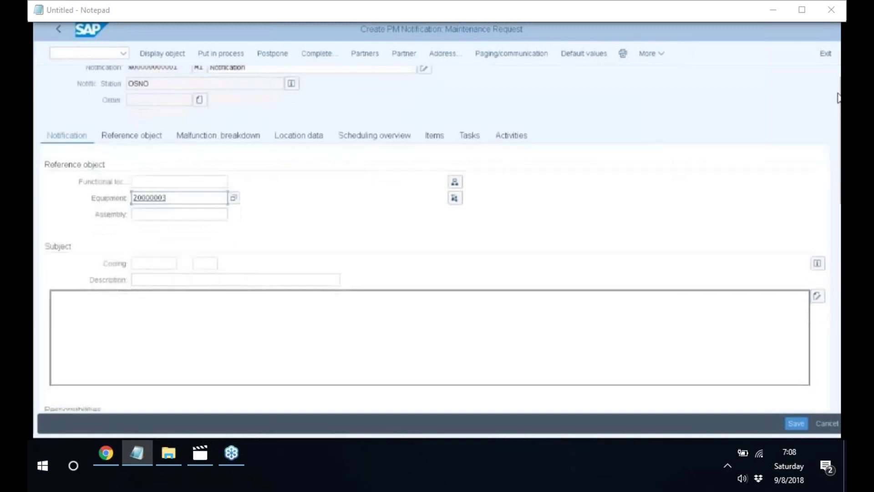
scroll(252, 273, down, 2)
scroll(252, 273, down, 4)
click(143, 282)
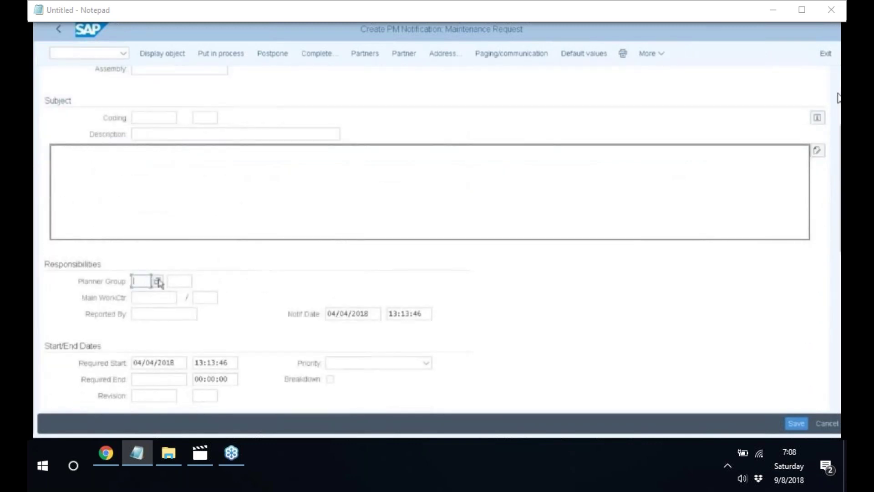
click(158, 282)
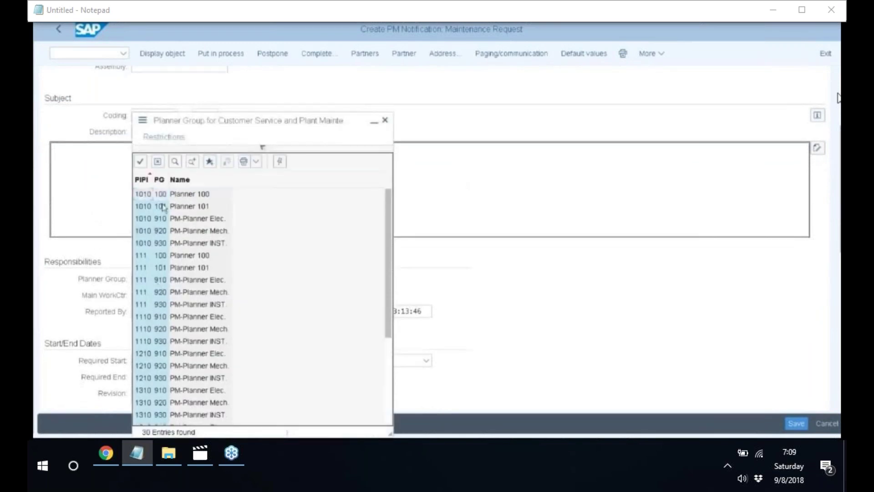
click(162, 206)
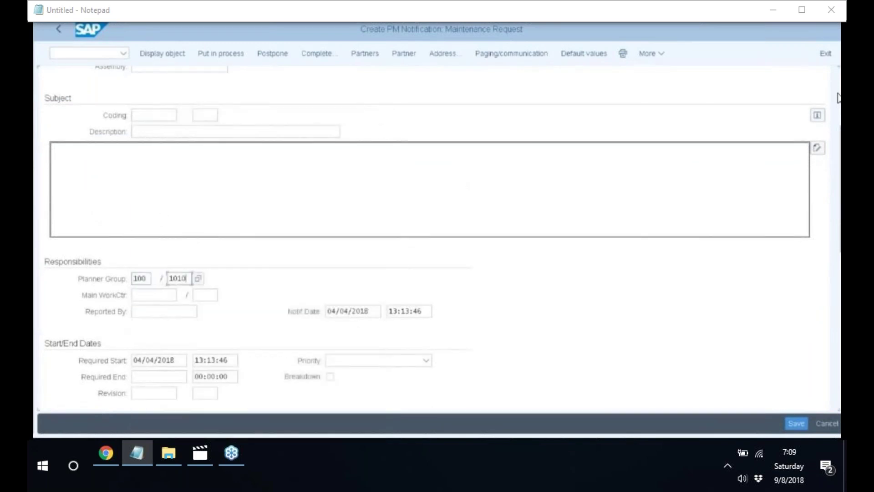
click(198, 279)
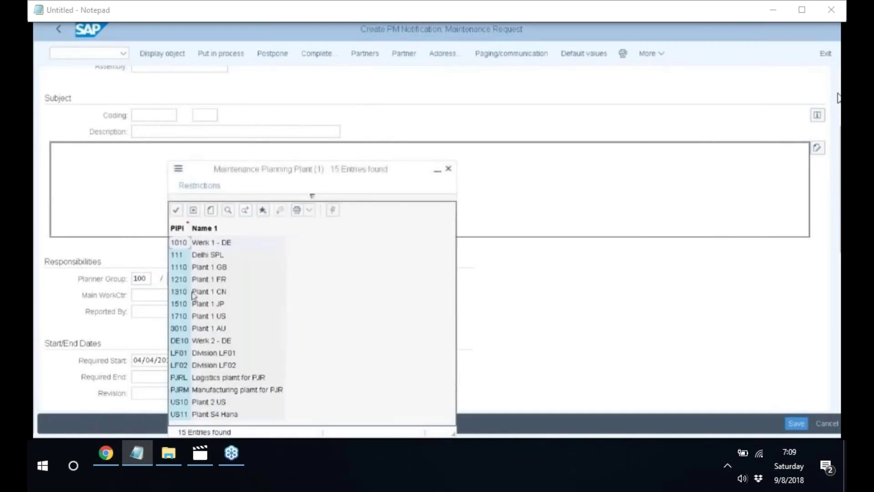
double_click(209, 316)
Search work centers for plant 1710 and choose ASSEMBLY as main work center
click(149, 293)
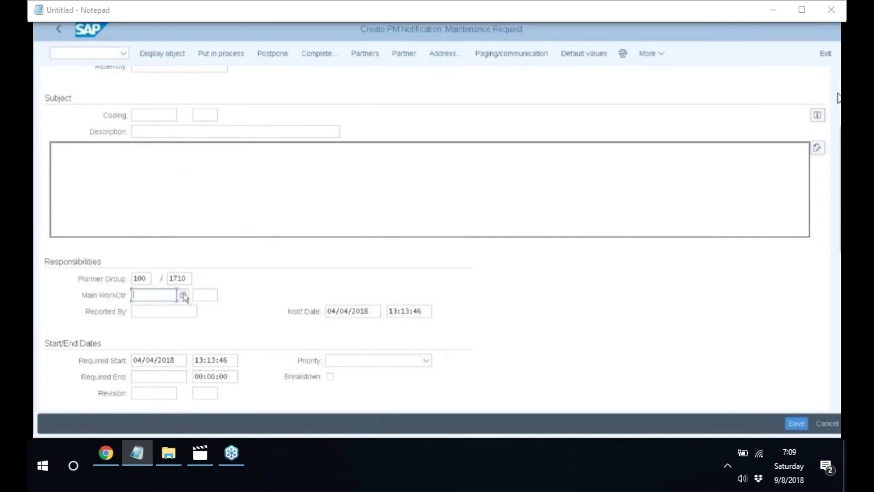
click(184, 295)
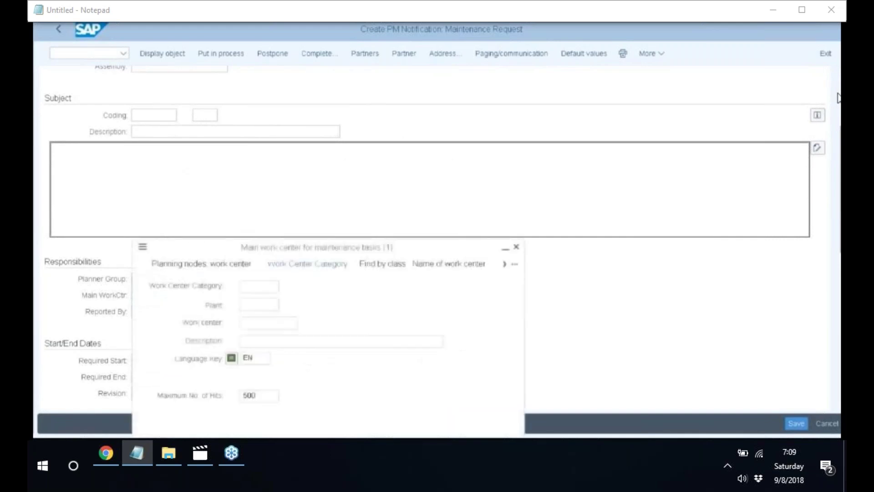
key(Tab)
text(1710)
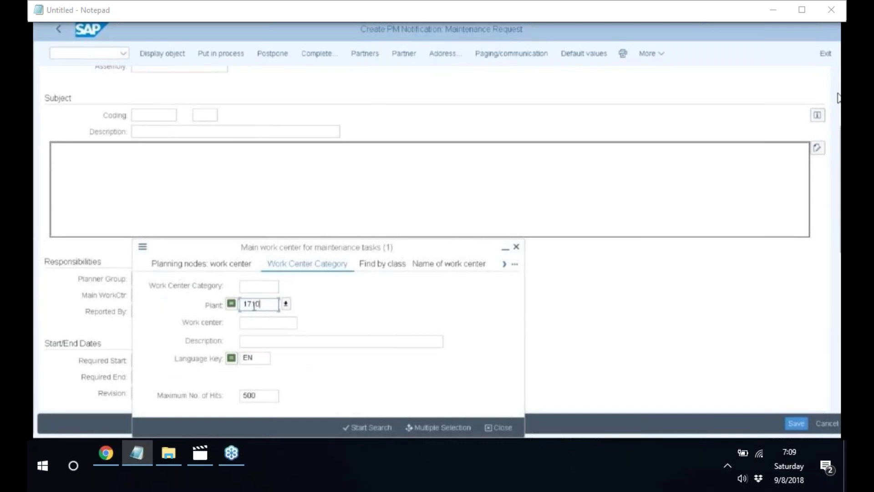
click(353, 427)
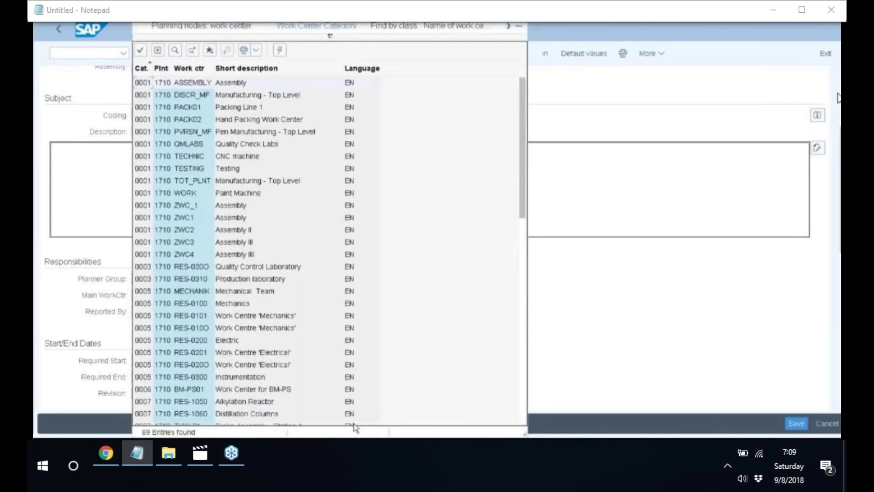
click(170, 83)
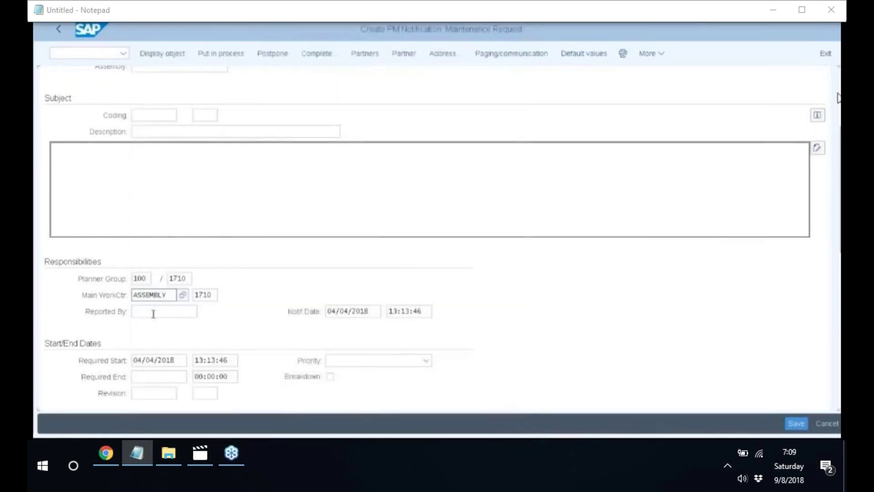
Set Reported By to ACCOUNTANT using the value help search
click(149, 312)
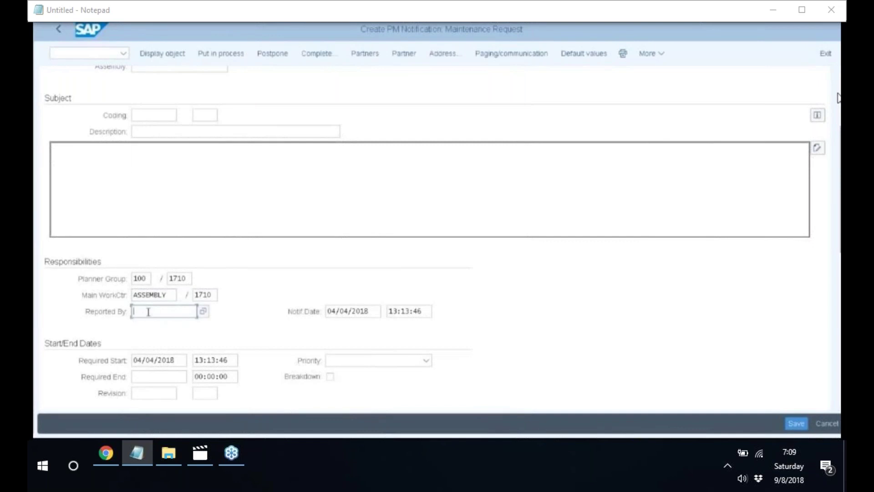
click(203, 314)
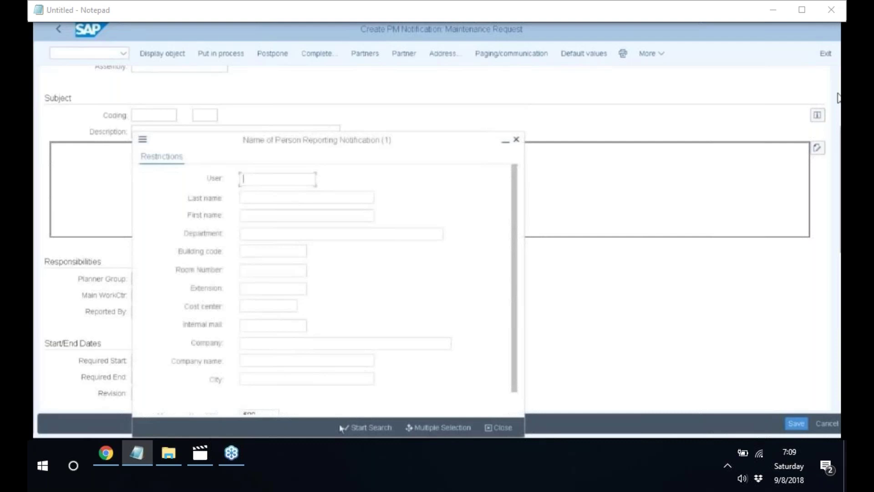
click(340, 427)
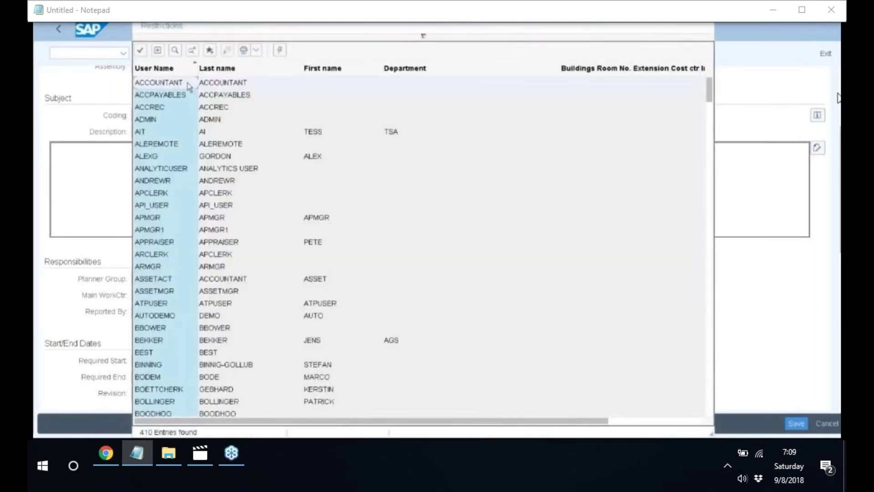
double_click(190, 83)
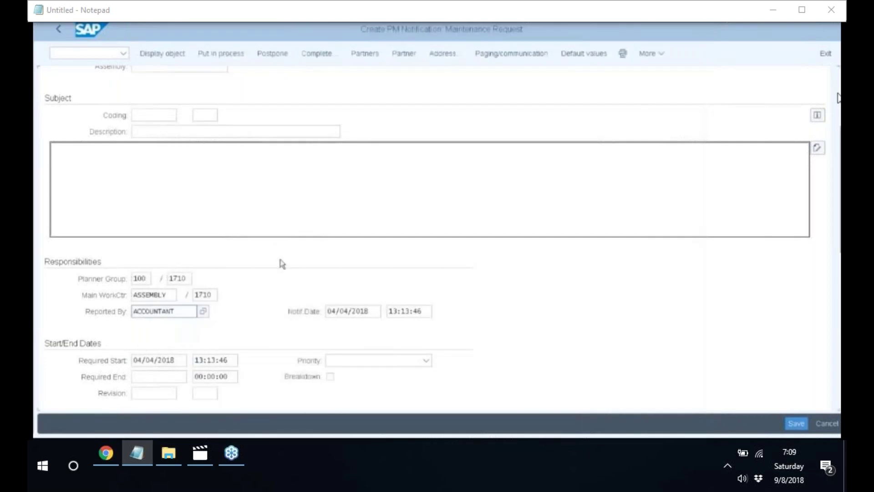
Set priority 1-Very high and save the notification, confirming the dates prompt
click(426, 361)
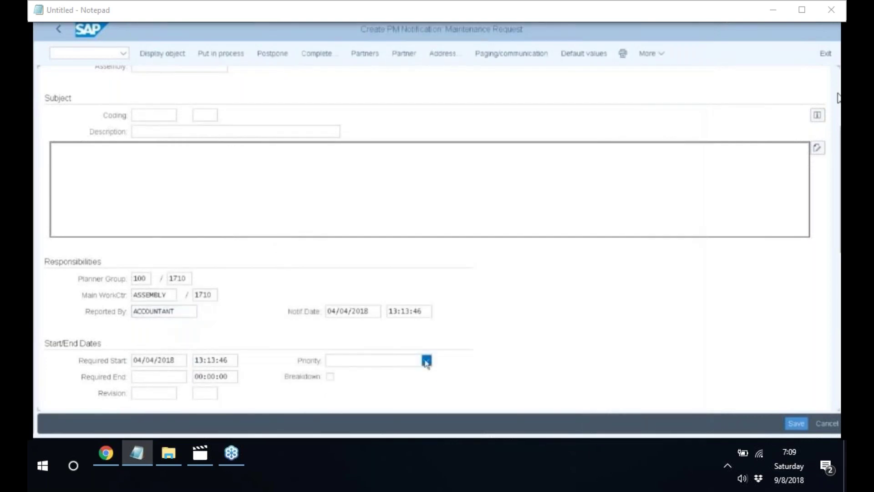
click(344, 373)
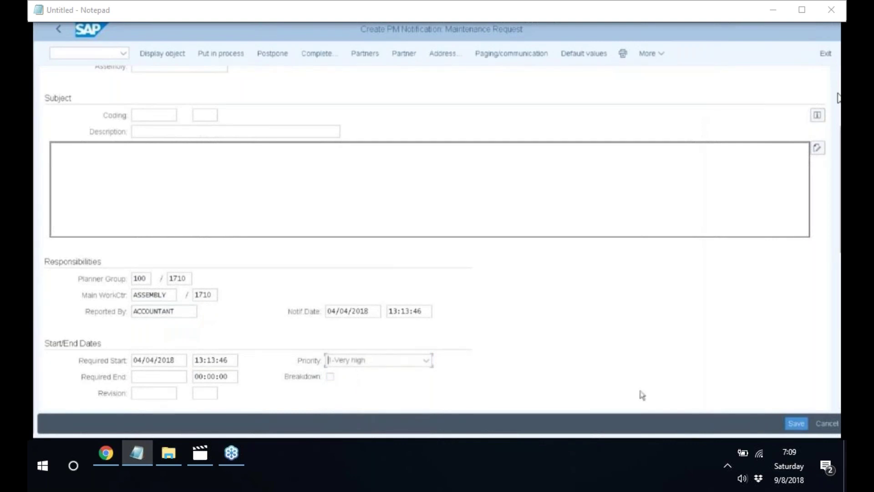
click(795, 424)
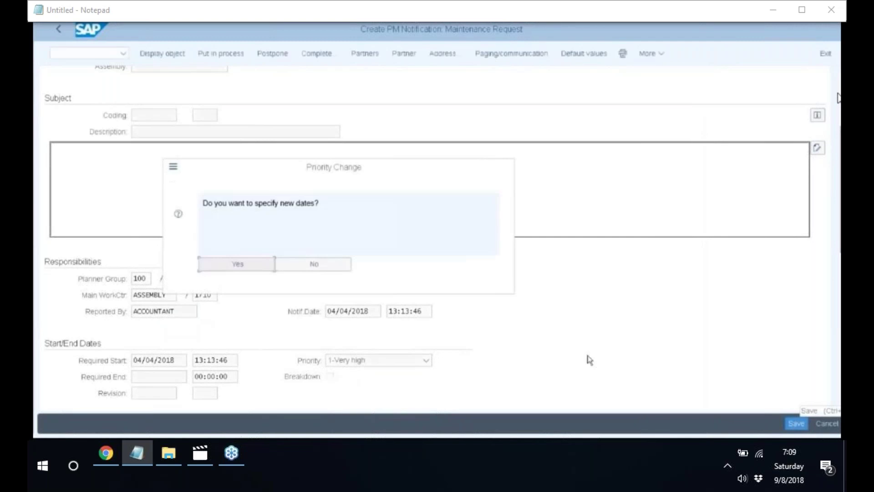
click(230, 267)
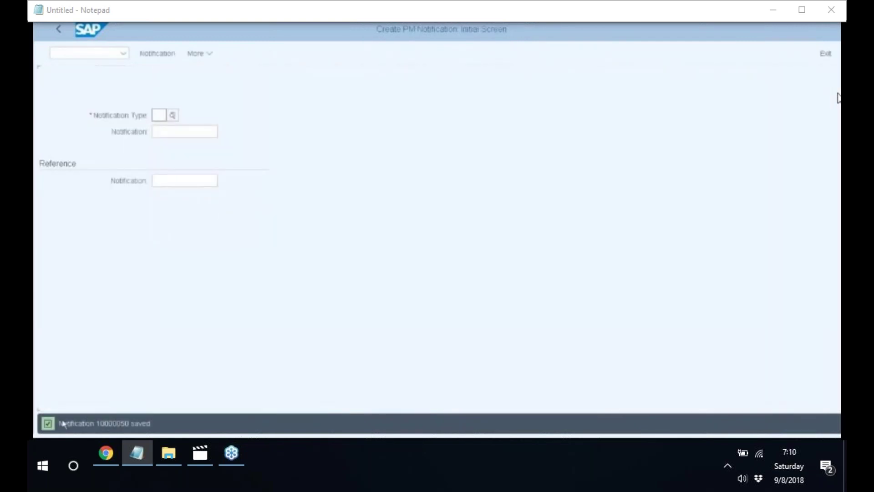
Copy the 'Notification 10000050' message into Notepad on a new line below the equipment number
drag(63, 425, 132, 424)
key(ctrl+c)
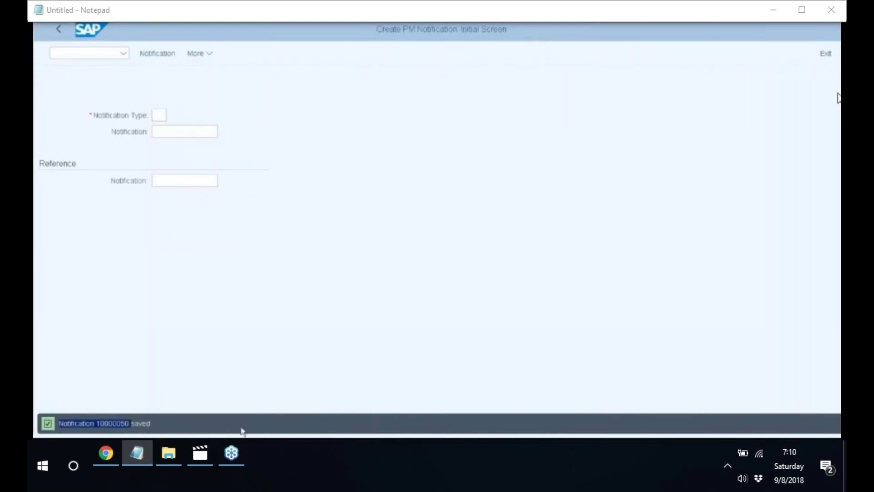
key(alt+Tab)
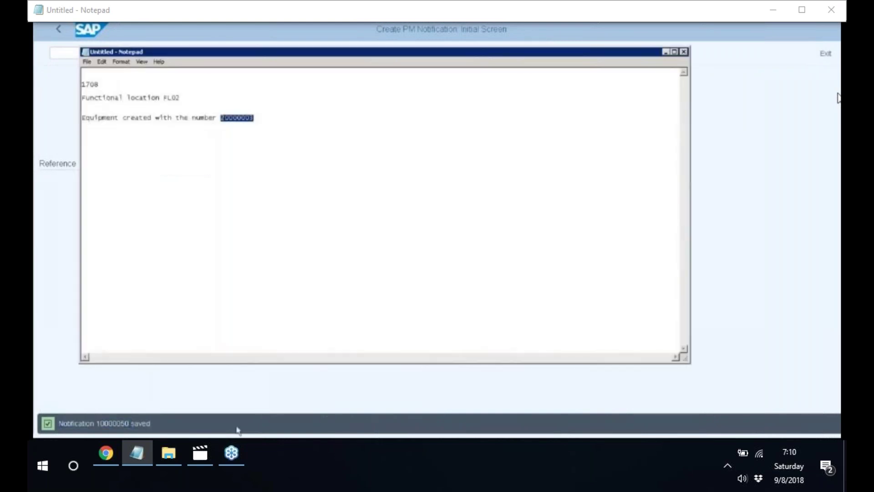
click(263, 116)
key(Return)
key(Return)
key(ctrl+v)
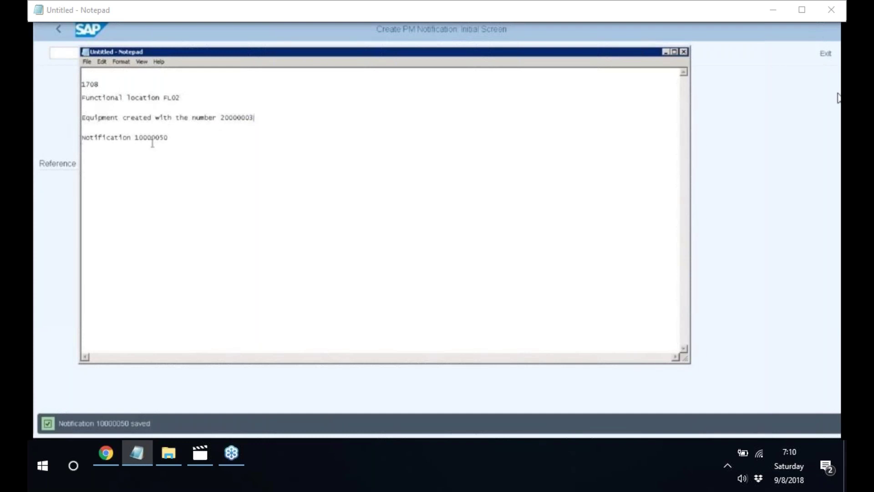
drag(173, 137, 83, 137)
click(189, 138)
click(665, 52)
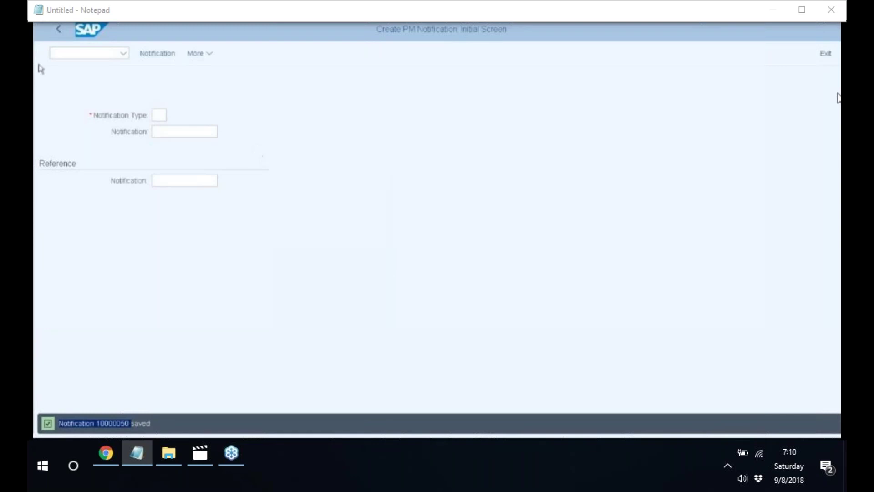
Exit notification creation via Back and More > Cancel, clearing a stray 'i' from the command field
click(62, 32)
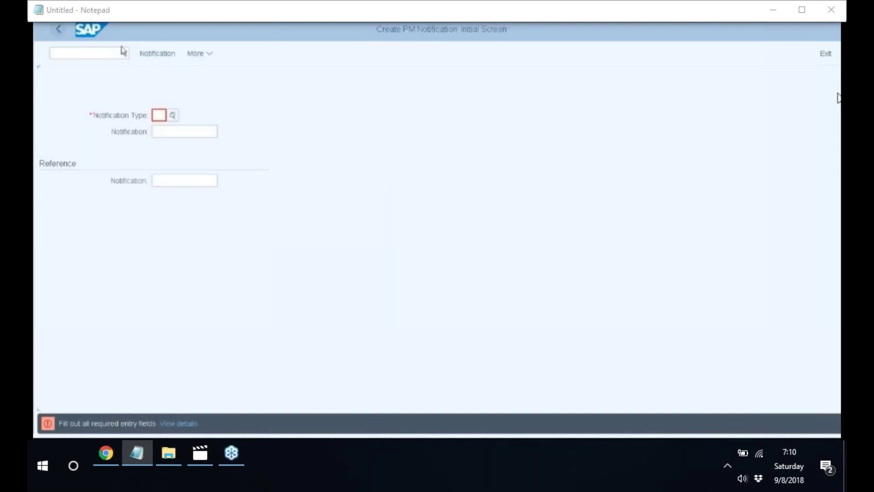
click(196, 55)
click(216, 73)
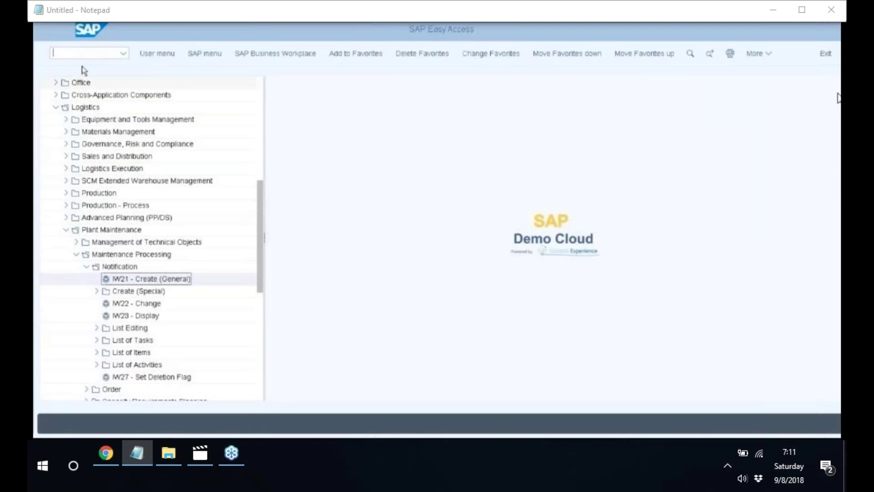
text(i)
key(BackSpace)
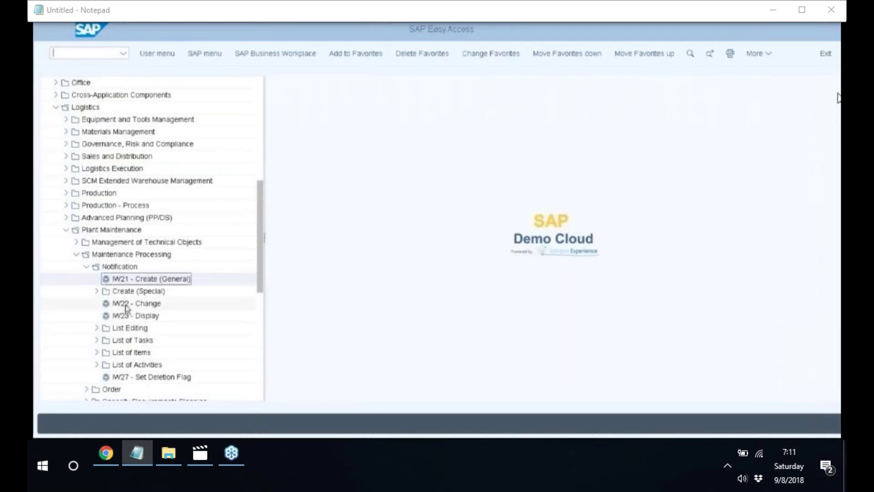
Start IW22 - Change and copy notification number 10000050 from the Notepad notes
double_click(131, 305)
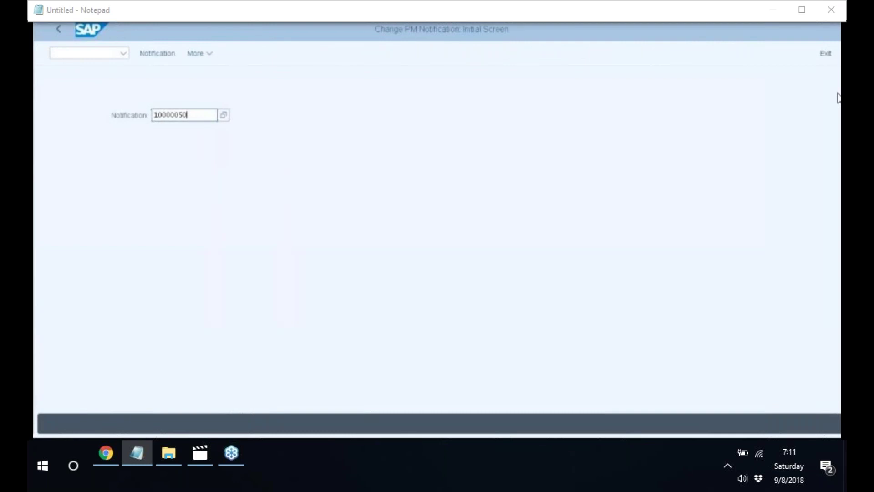
key(alt+Tab)
drag(135, 137, 163, 135)
click(408, 115)
click(187, 137)
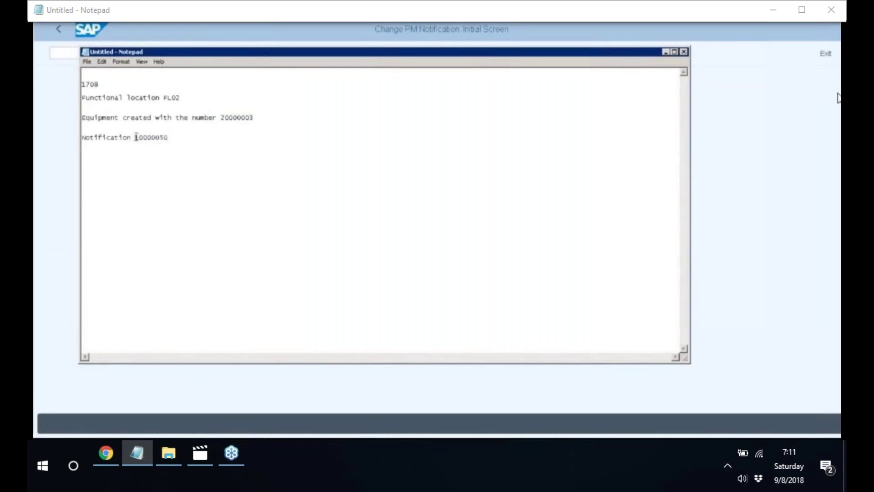
drag(135, 137, 169, 137)
Open notification 10000050 and create a PM01 order from it with work center ASSEMBLY
key(alt+Tab)
key(Return)
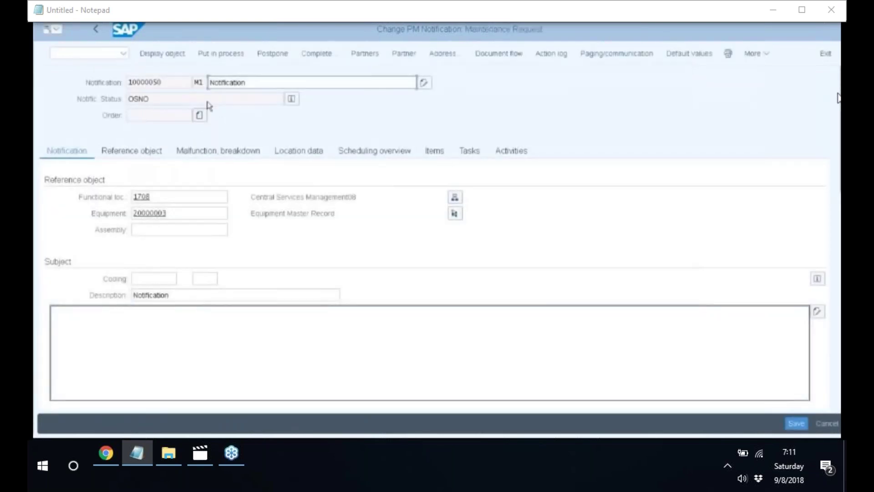
click(259, 83)
click(201, 117)
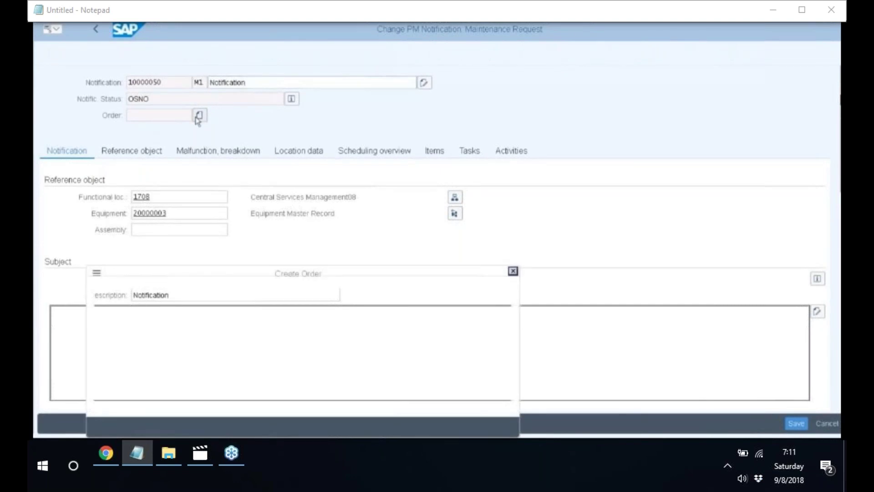
drag(222, 276, 216, 164)
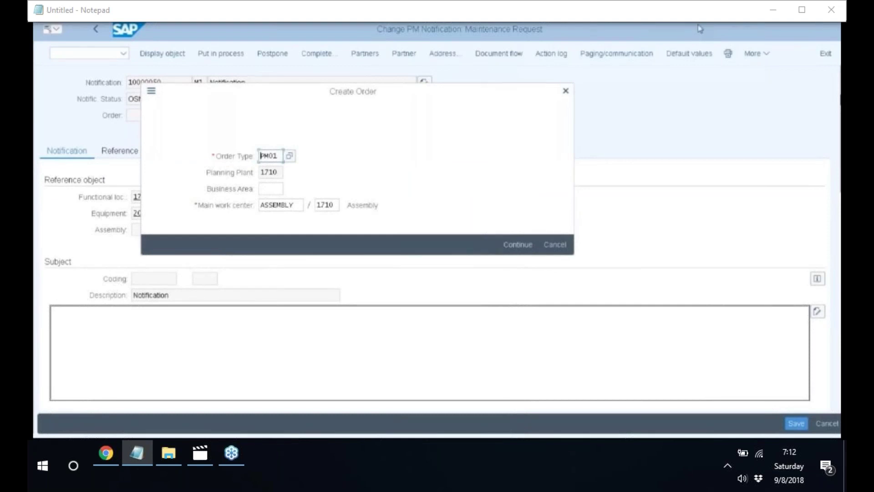
click(503, 244)
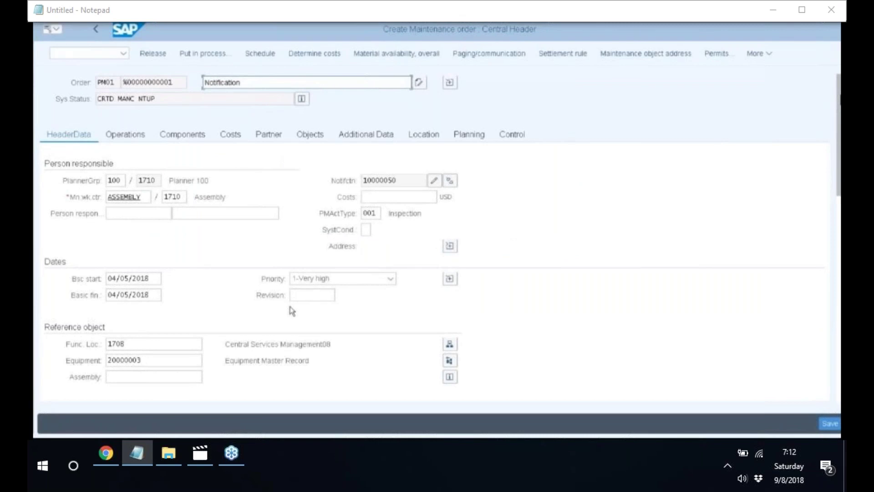
Give the first operation work 20, duration 20 and 1 person
scroll(292, 311, down, 2)
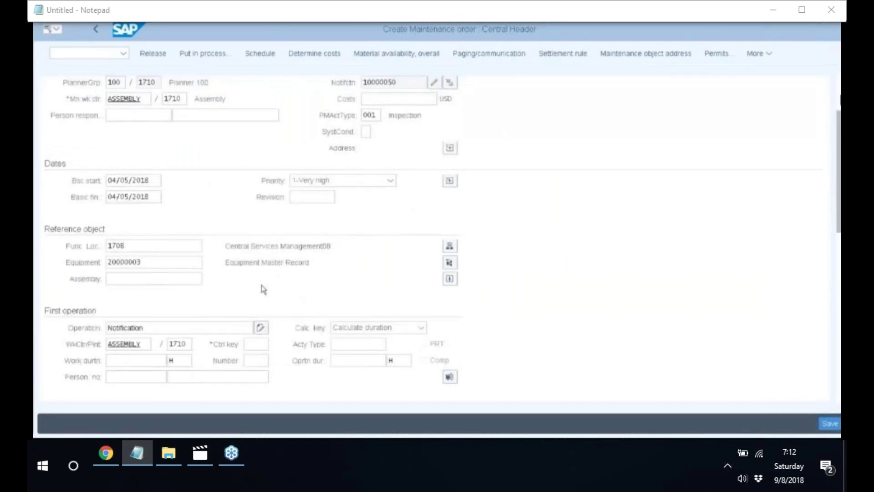
scroll(261, 282, down, 1)
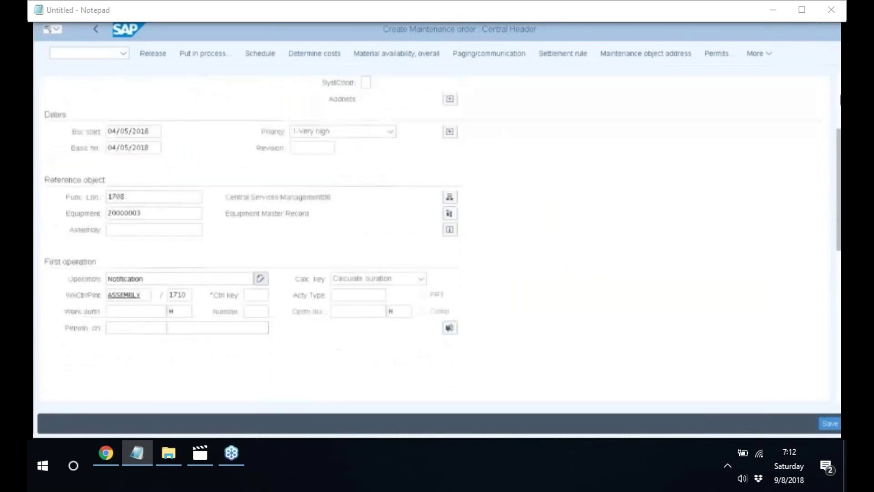
click(107, 299)
click(112, 314)
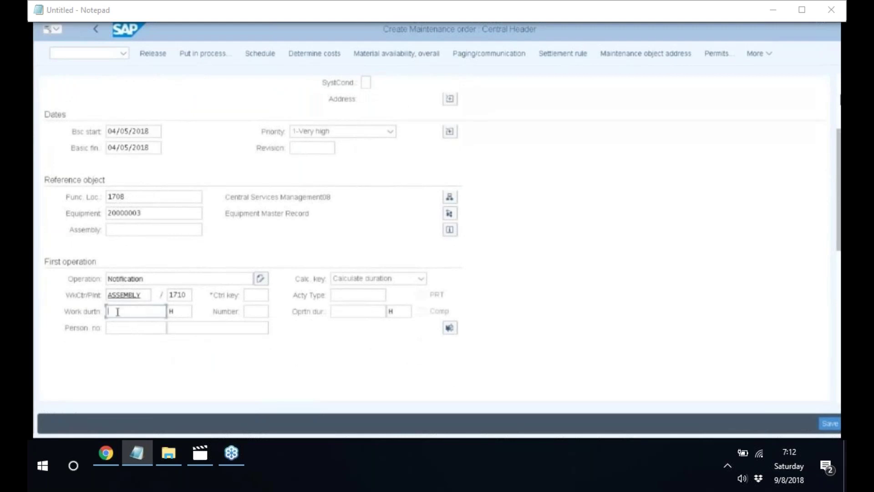
text(20)
click(348, 312)
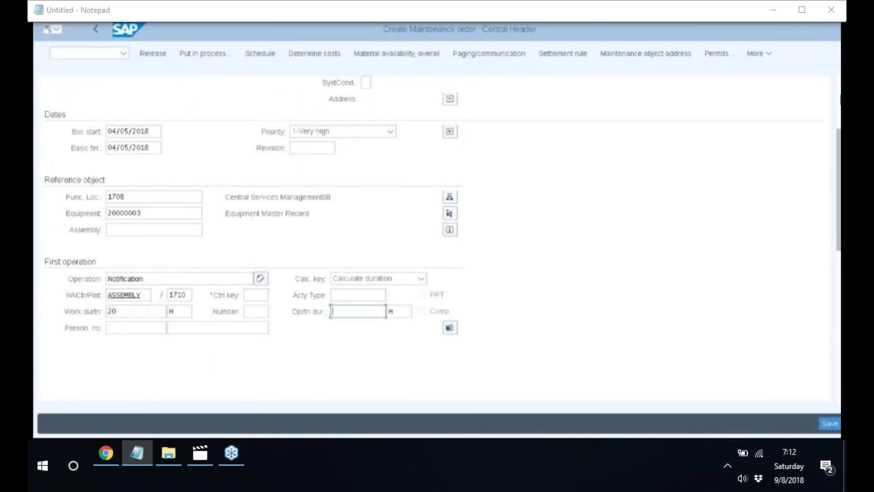
text(20)
click(257, 312)
text(1)
Enter control key PM01 for the first operation
click(259, 296)
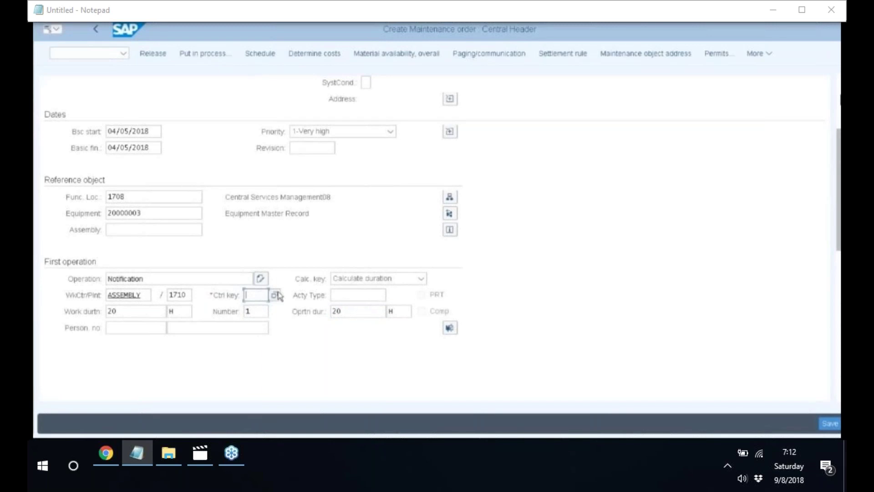
click(277, 295)
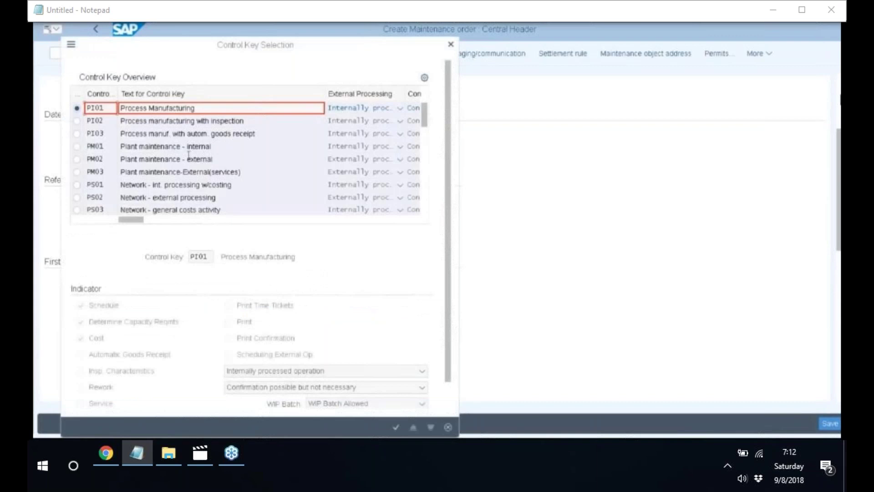
click(450, 44)
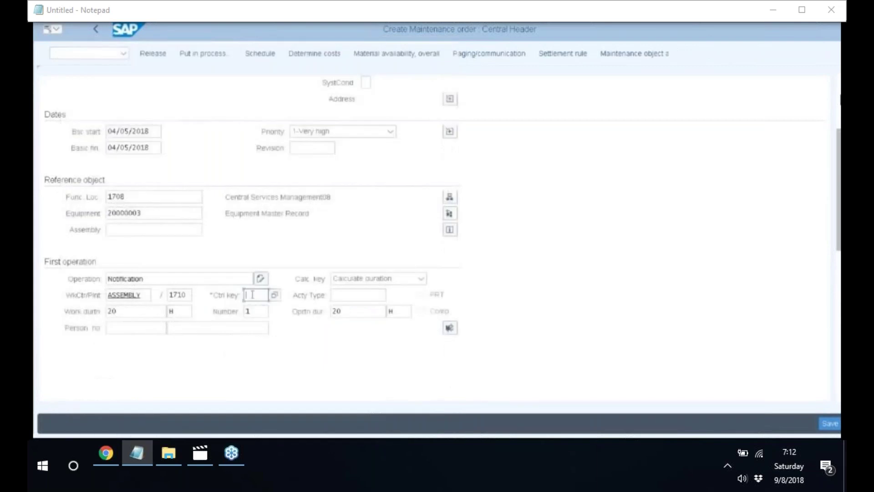
text(pm01)
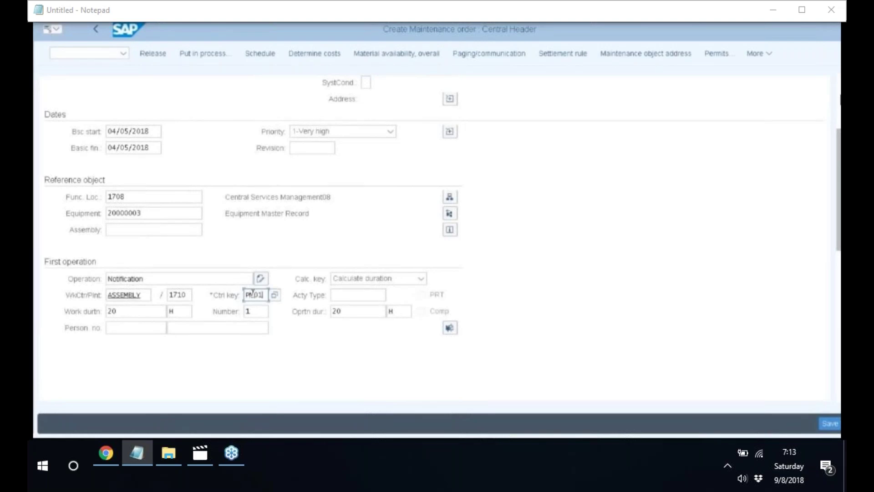
Save the maintenance order and copy its number, Order 200041, from the status bar
click(834, 427)
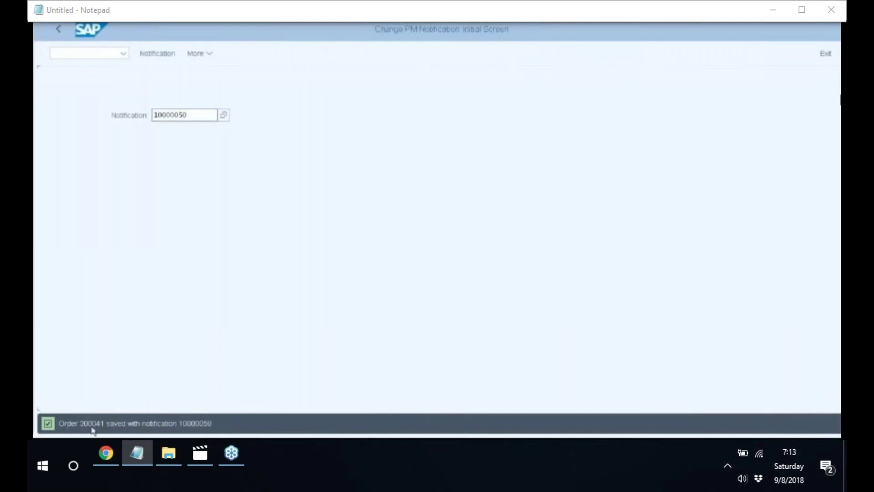
drag(63, 423, 105, 425)
key(ctrl+c)
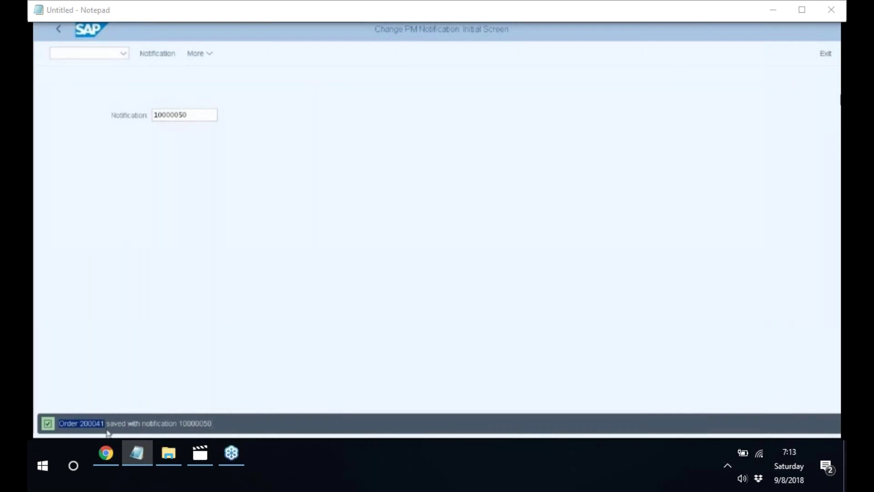
key(alt+Tab)
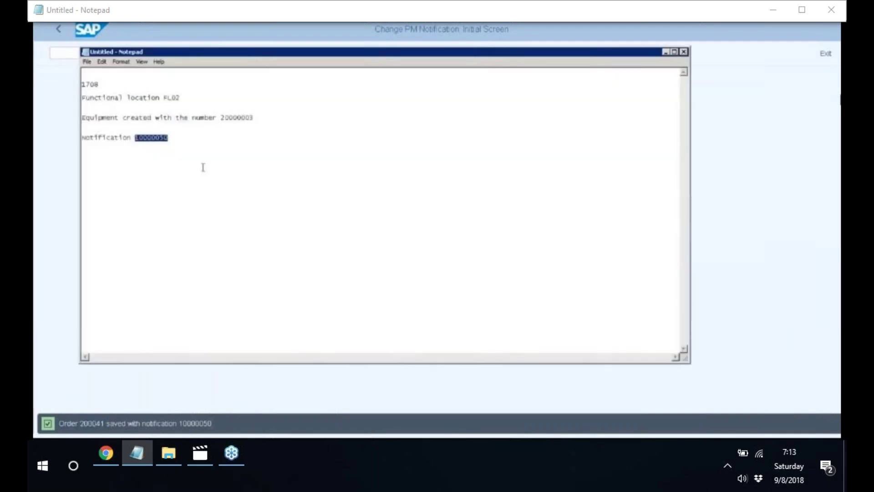
Add the line 'Order 200041' below the notification in Notepad, removing the blank line
key(End)
key(Return)
key(Return)
key(Return)
key(ctrl+v)
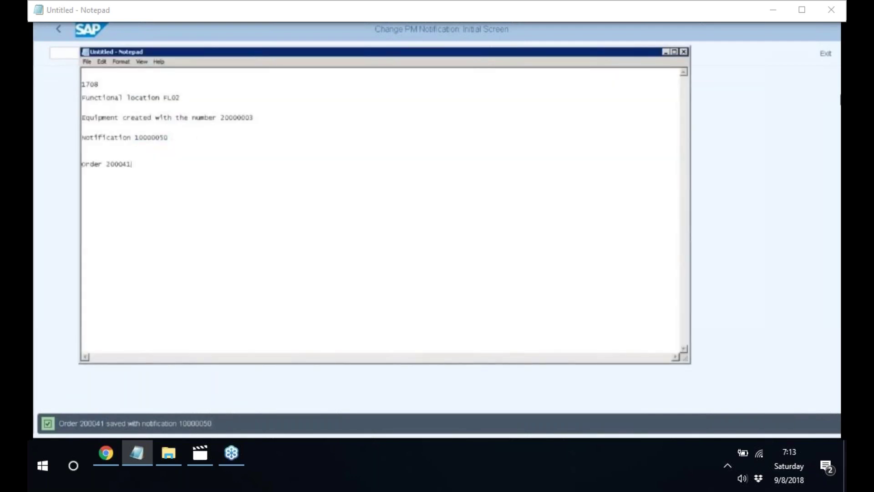
click(97, 150)
key(Delete)
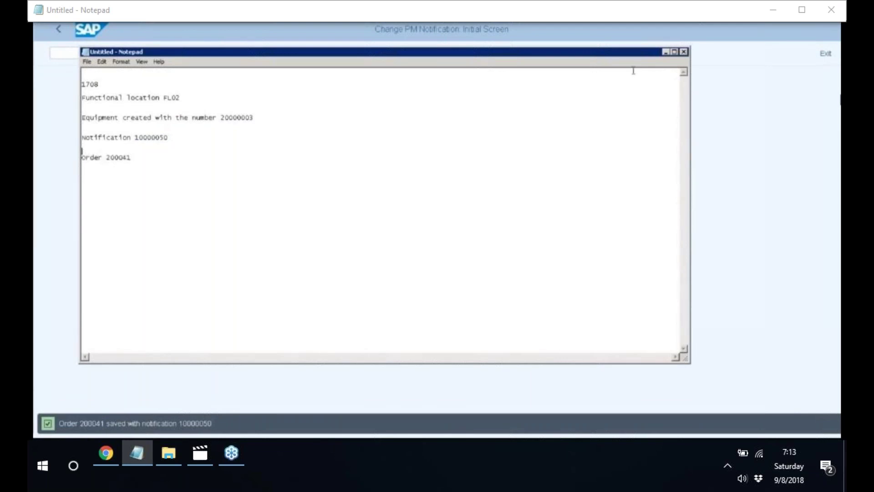
click(665, 53)
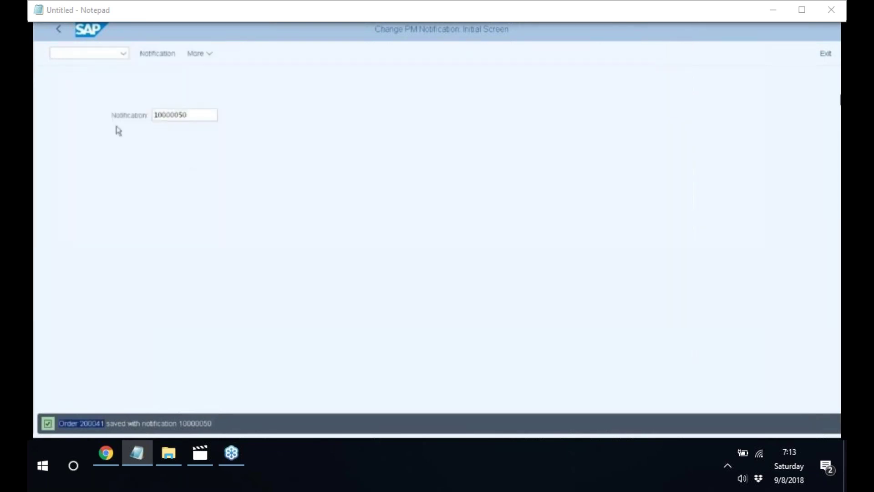
Return to SAP Easy Access, open IW32 Change Order, and check order number 200041 in the notes
click(63, 38)
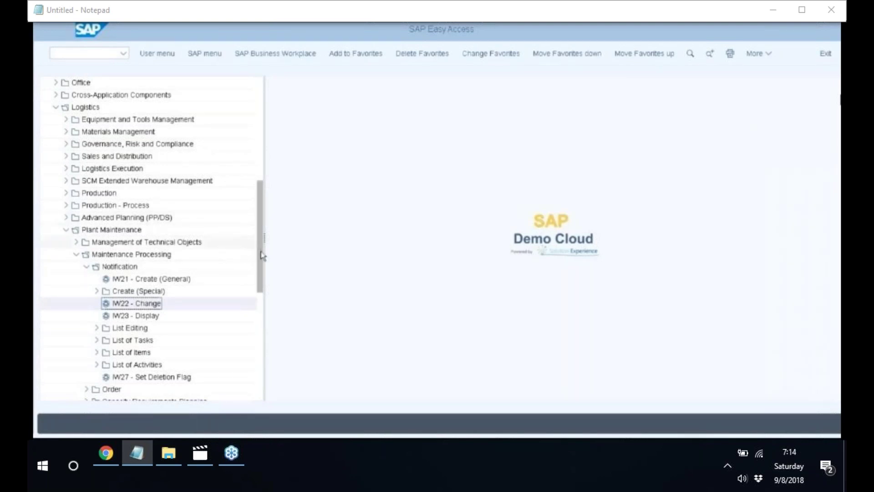
scroll(263, 262, down, 1)
scroll(264, 262, down, 3)
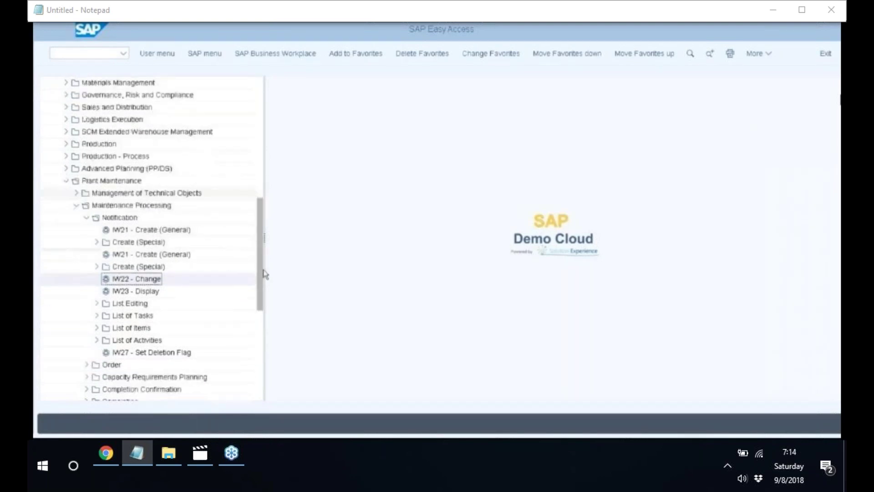
scroll(266, 273, down, 1)
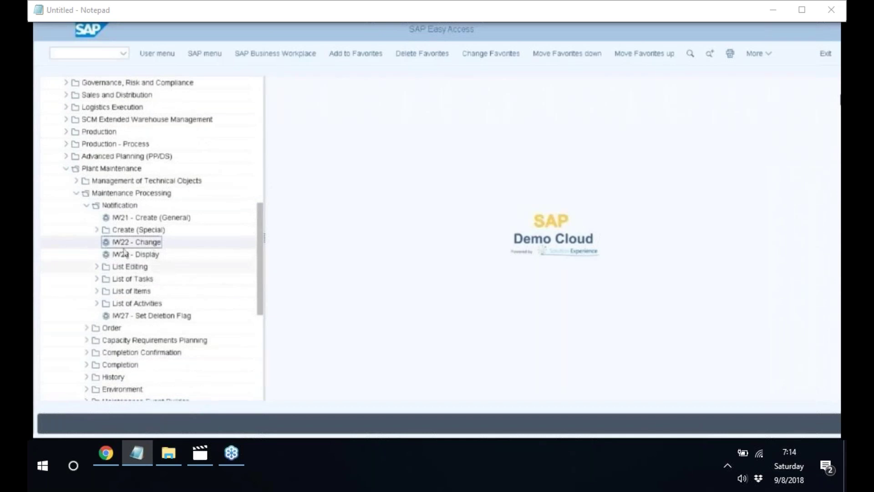
click(87, 206)
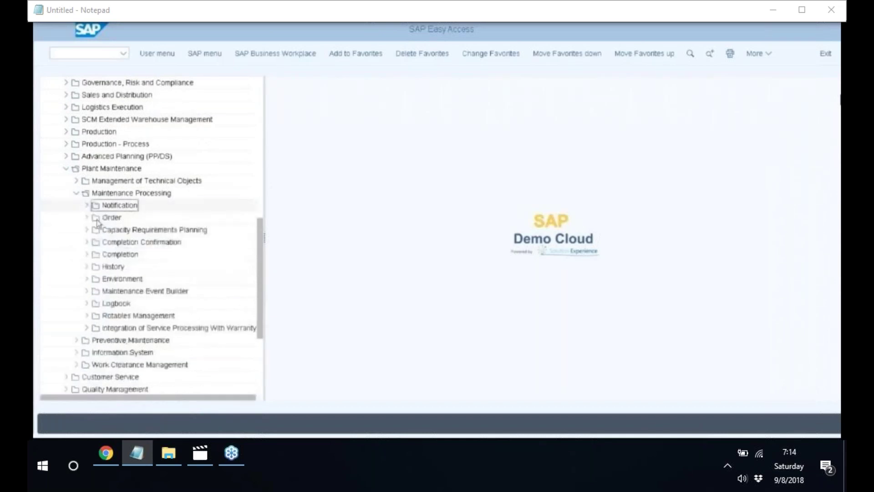
click(87, 217)
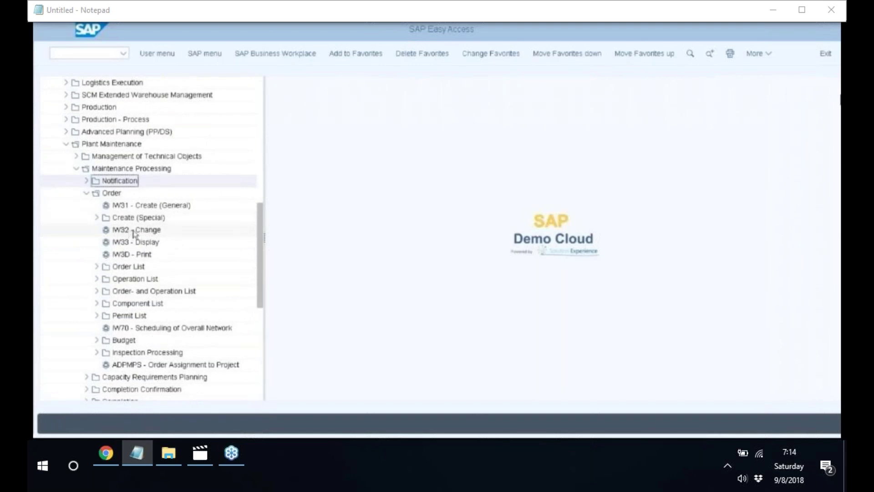
double_click(134, 233)
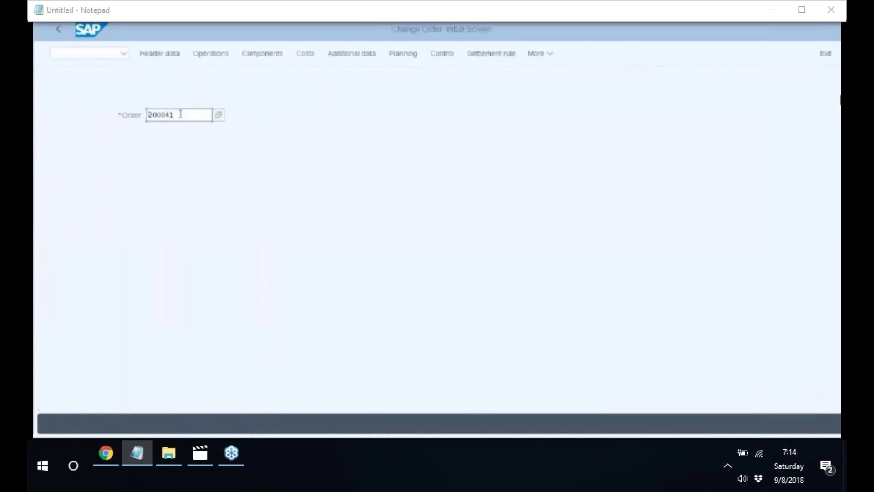
click(236, 417)
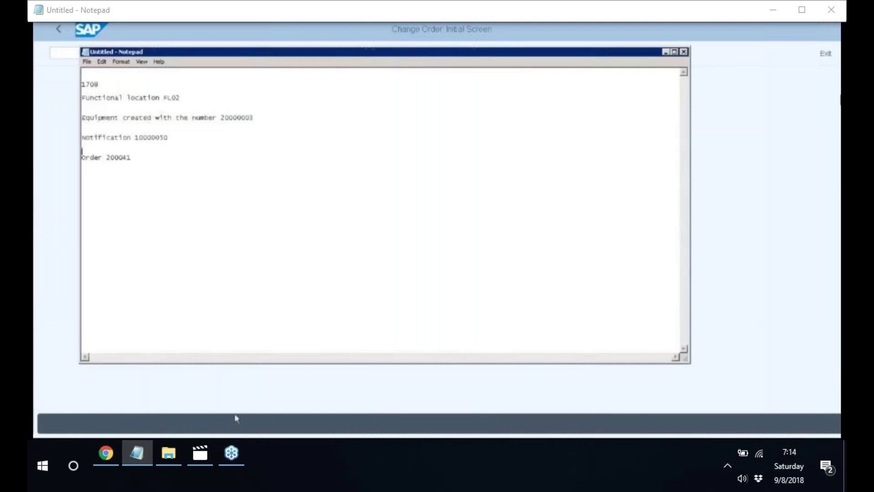
click(665, 53)
Load order 200041 and confirm its header data, with functional location 1708, unchanged
key(Return)
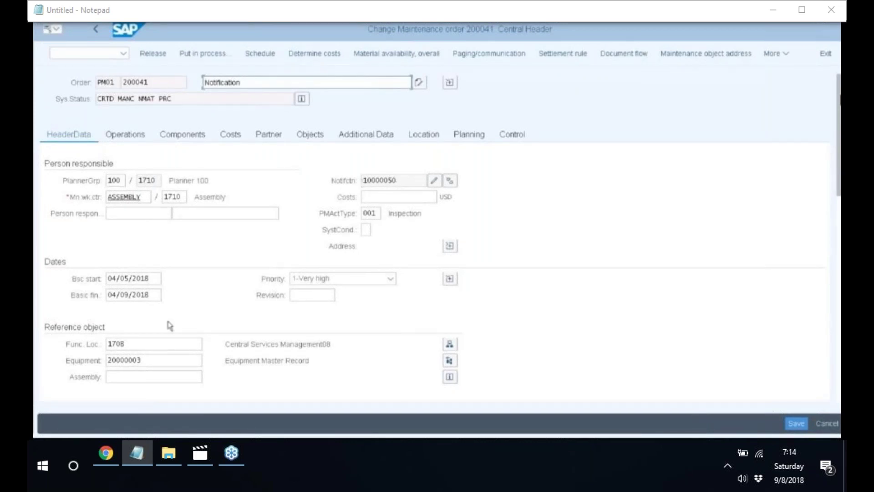
click(129, 343)
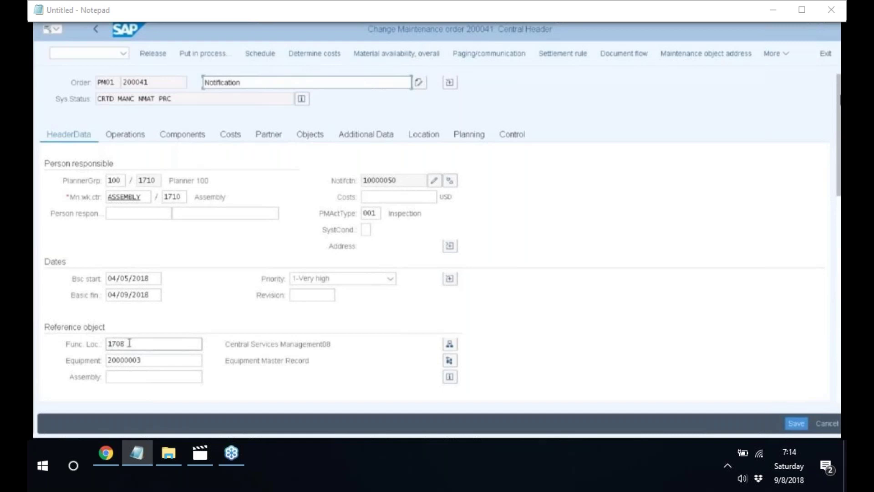
key(Tab)
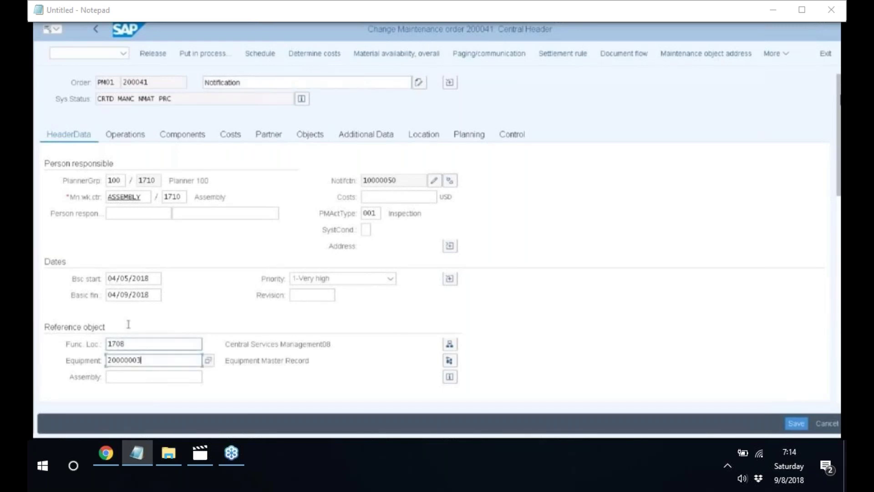
key(Return)
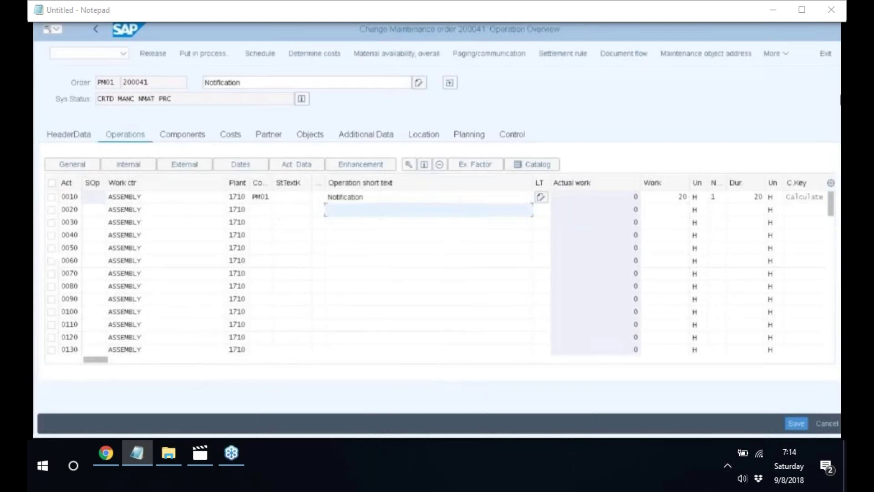
Confirm the first operation's control key and short text, then show the component list
click(268, 196)
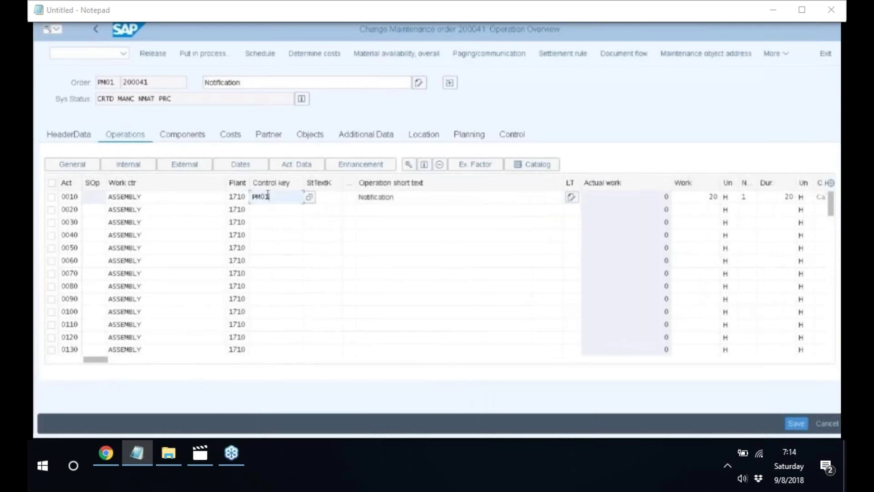
click(399, 198)
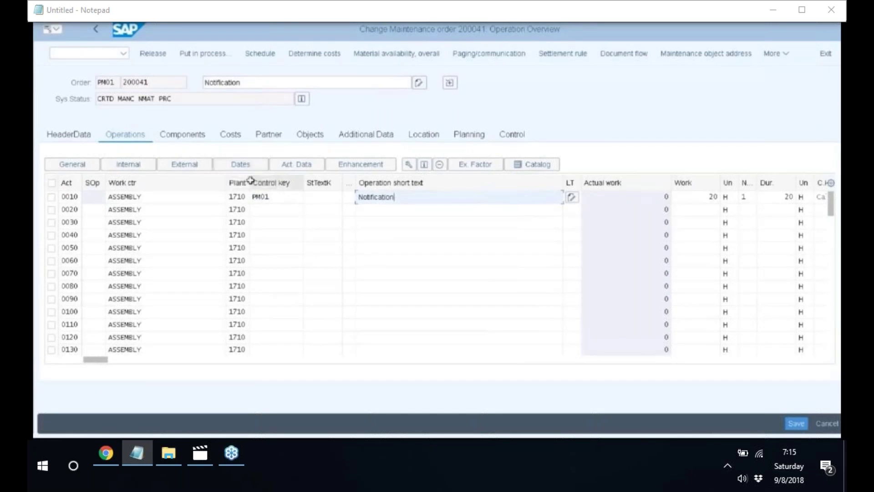
key(Return)
click(193, 140)
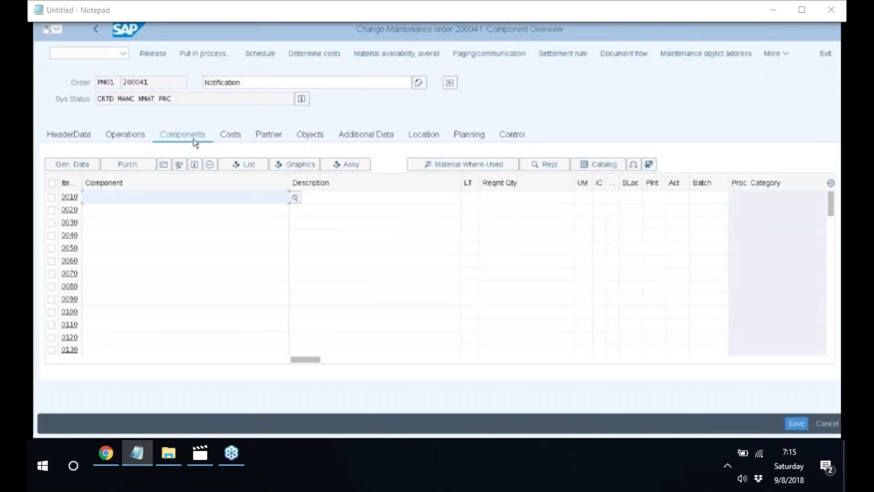
Enter material FG29 Bike Paint as the first component in row 0010
click(117, 195)
text(F)
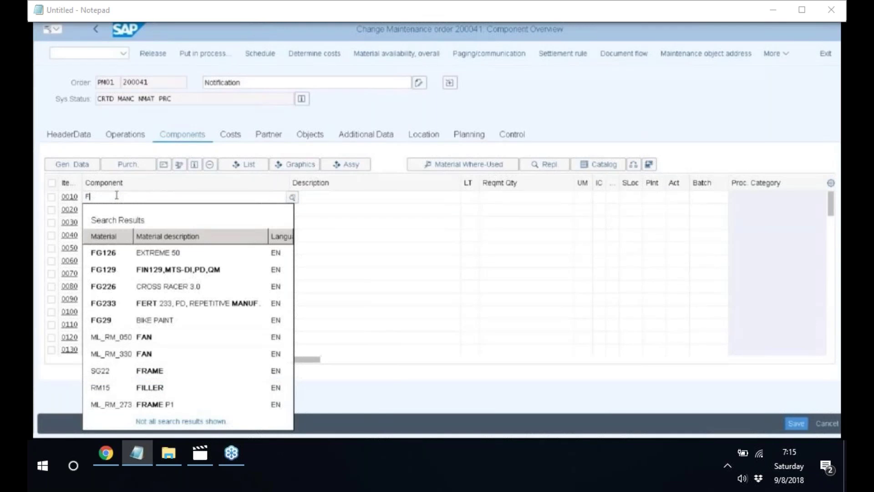
text(G29)
click(341, 196)
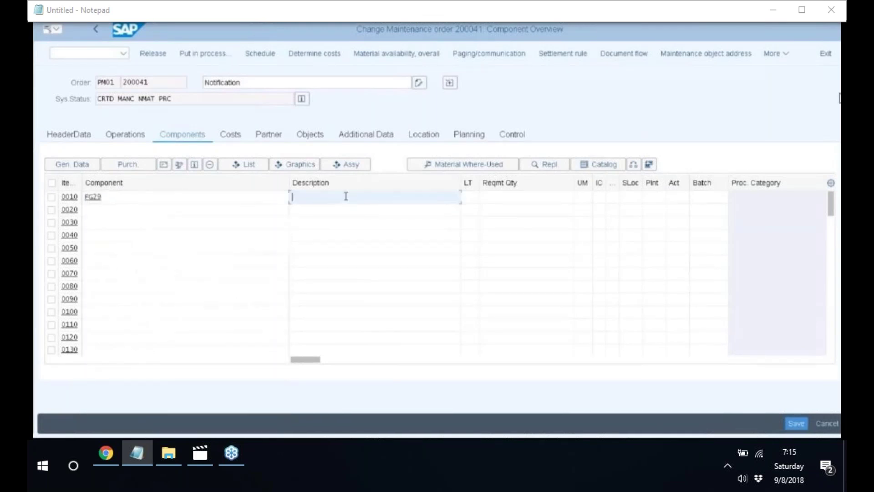
click(276, 202)
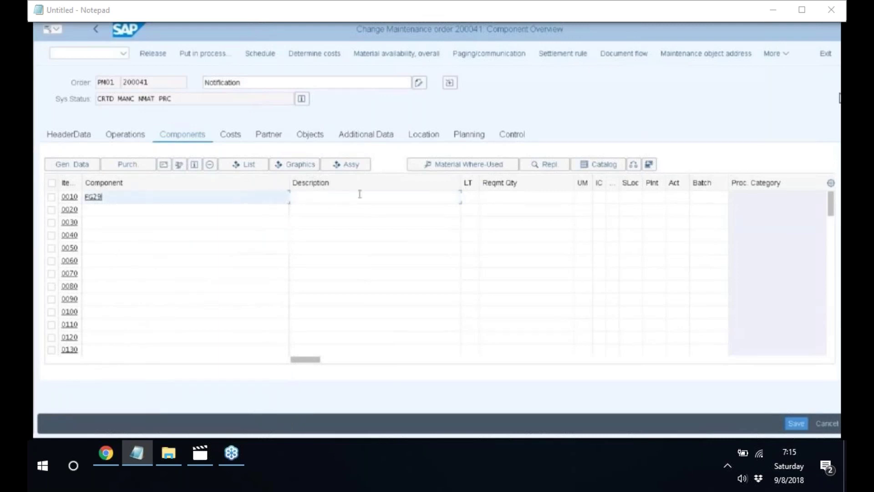
click(247, 194)
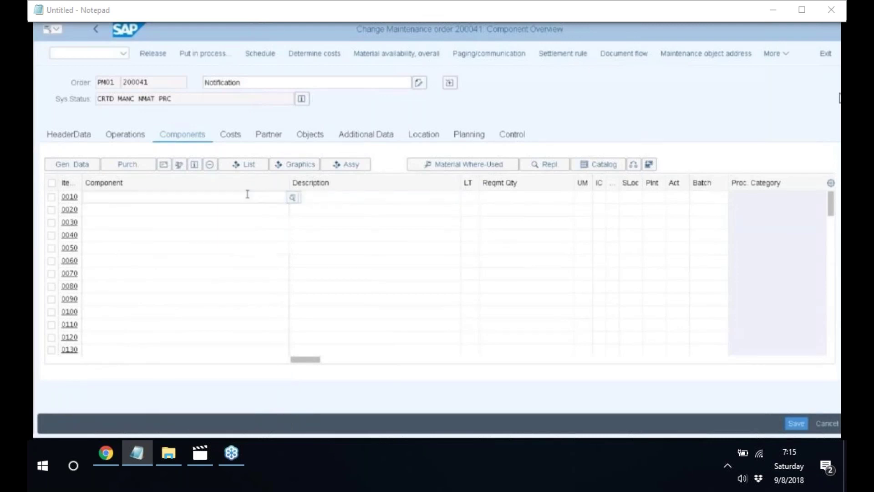
key(BackSpace)
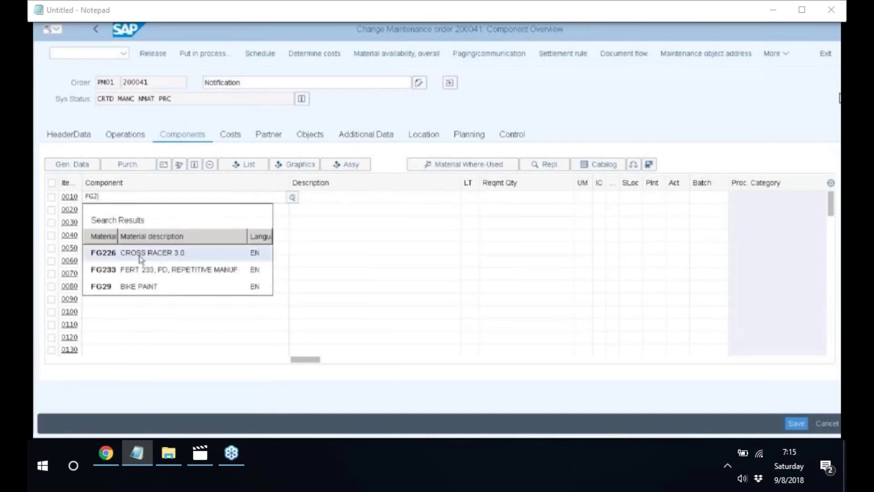
click(139, 287)
click(313, 199)
text(Bike)
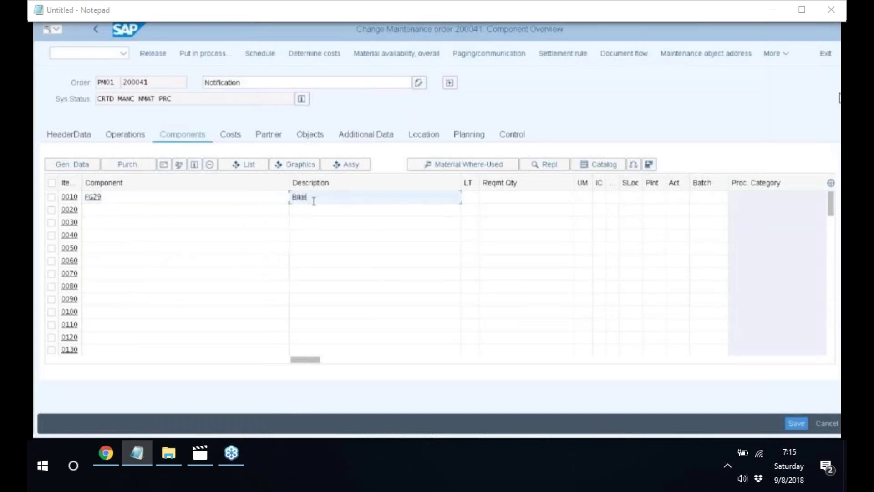
text( Point)
Give the Bike Paint line required quantity 1, unit BT and item category L
click(518, 200)
text(1)
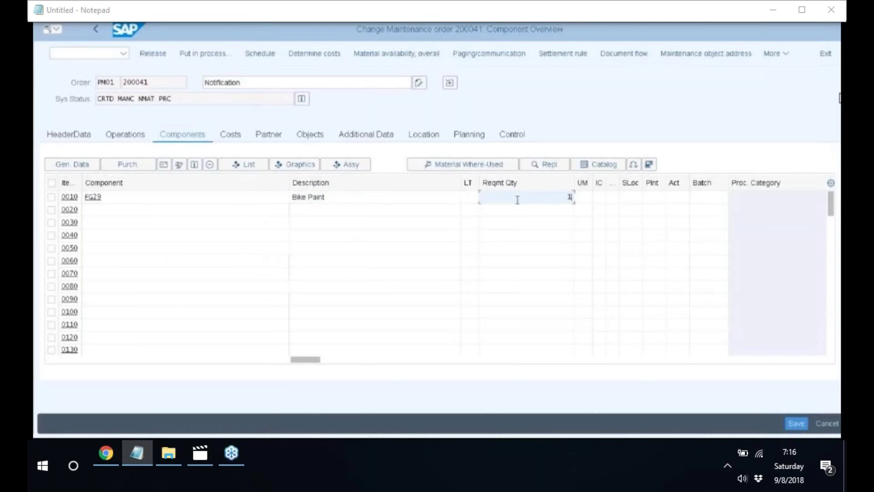
click(583, 199)
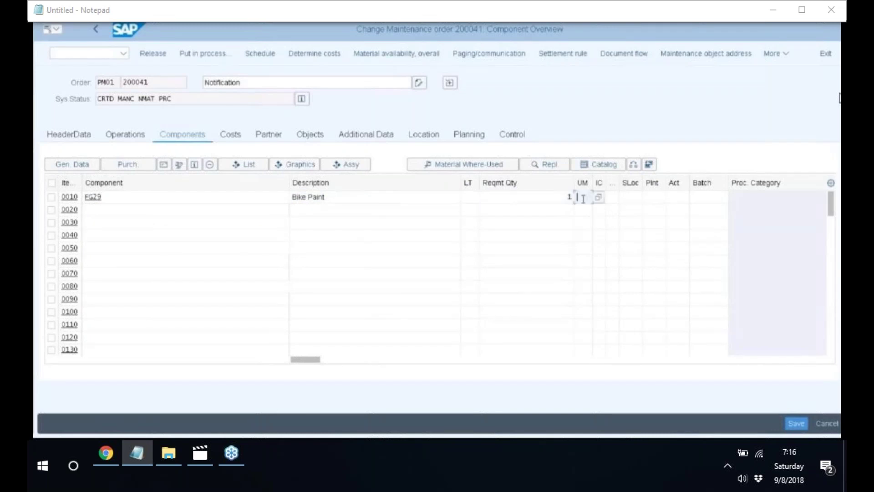
text(bt)
key(BackSpace)
key(BackSpace)
text(BT)
click(606, 198)
click(600, 198)
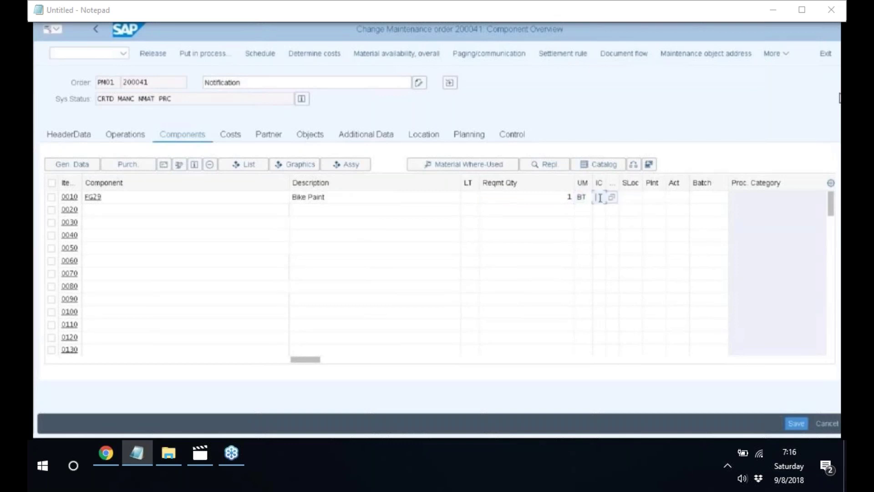
text(L)
Pick storage location 171A in plant 1710 for the component
click(630, 198)
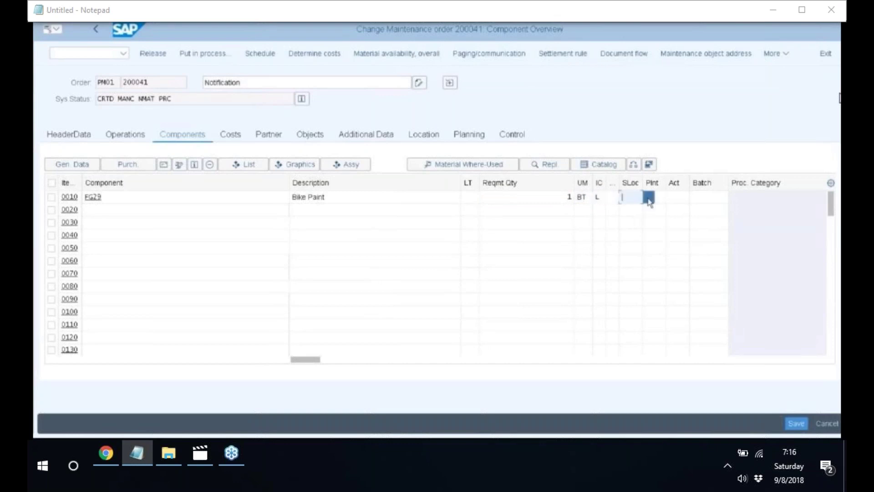
click(648, 199)
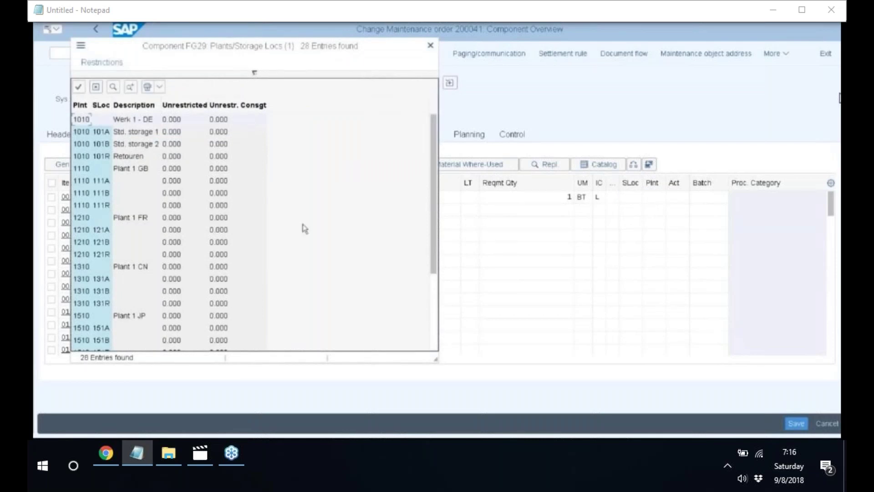
scroll(304, 228, down, 3)
click(108, 267)
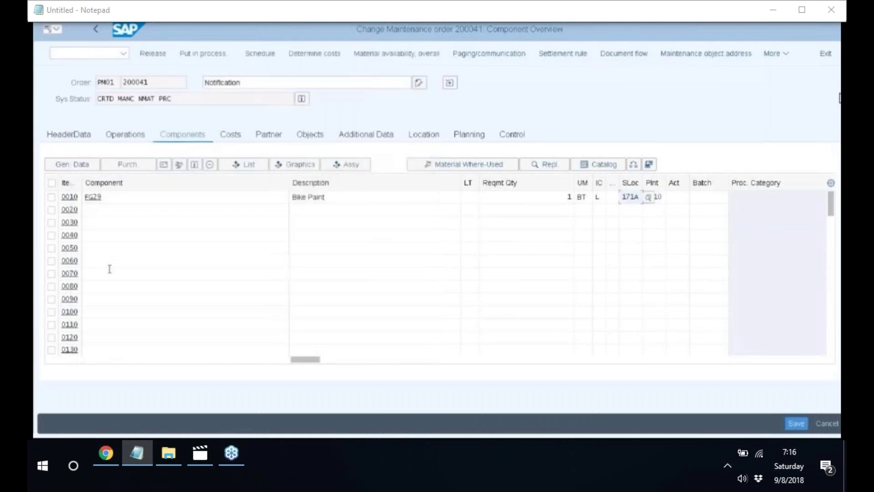
click(654, 223)
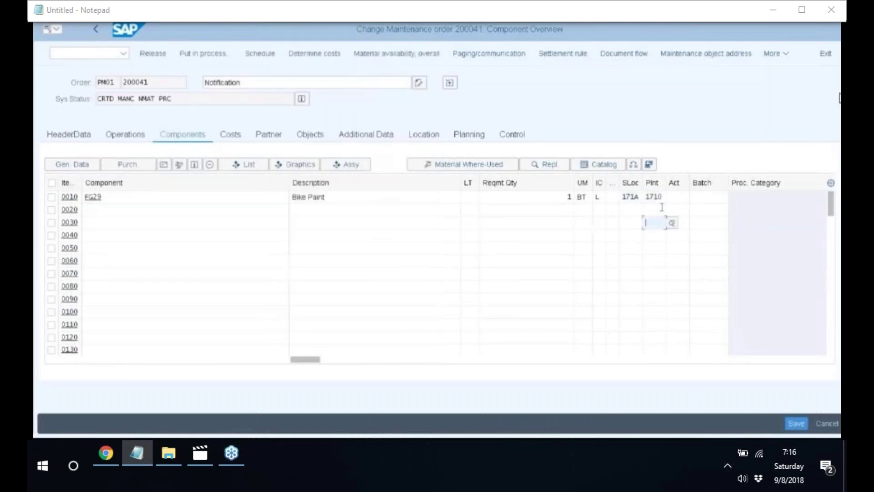
click(645, 200)
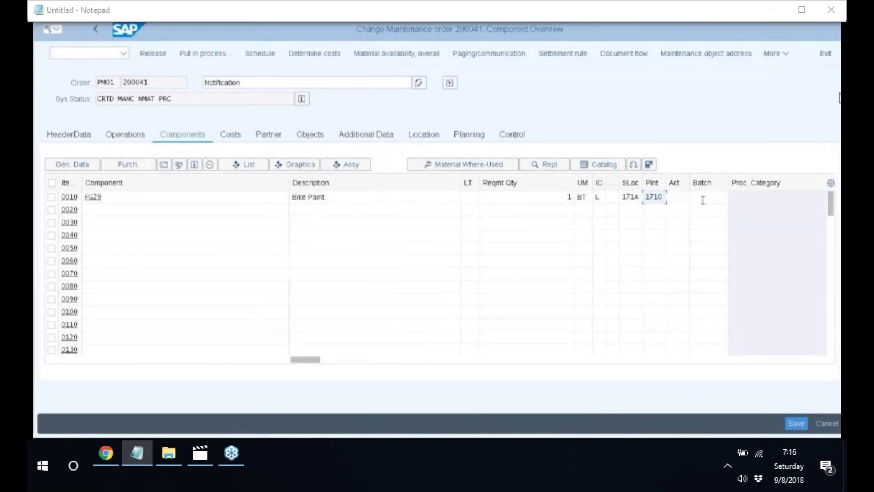
Fill in the component's batch, confirm the line and save the order
click(703, 201)
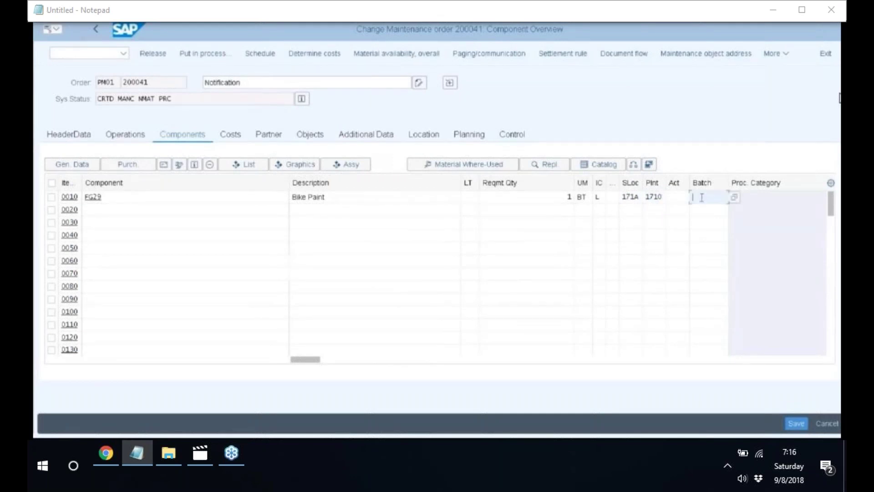
text(0000)
text(00)
text(0)
text(0)
key(BackSpace)
key(BackSpace)
key(BackSpace)
text(00012)
key(Return)
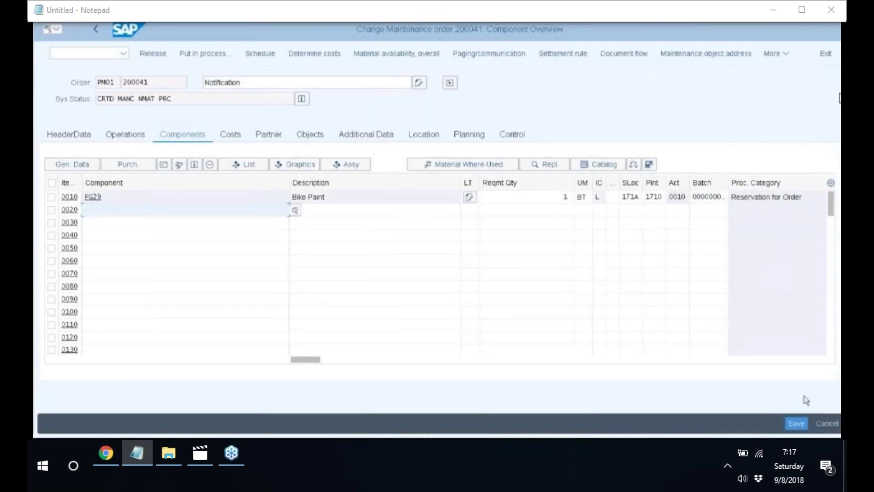
click(798, 425)
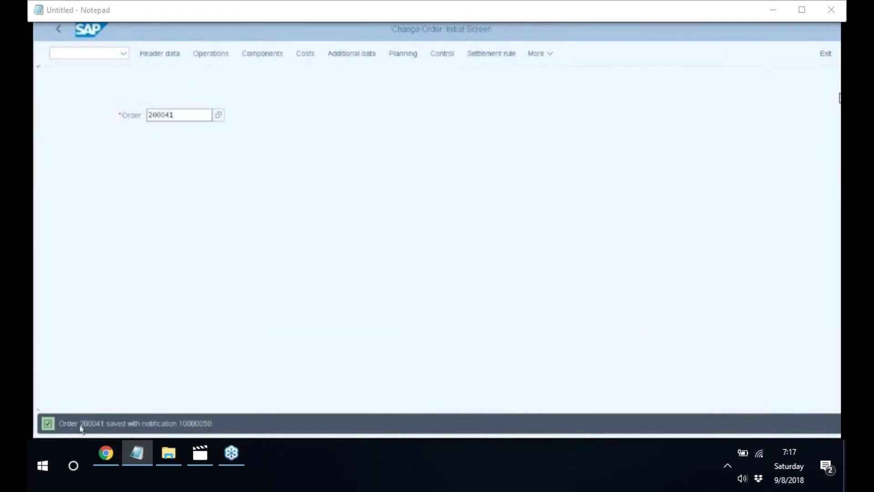
Note order 200041 from the save message and reopen IW32 Change Order with it entered
drag(81, 426, 135, 426)
click(181, 399)
click(60, 31)
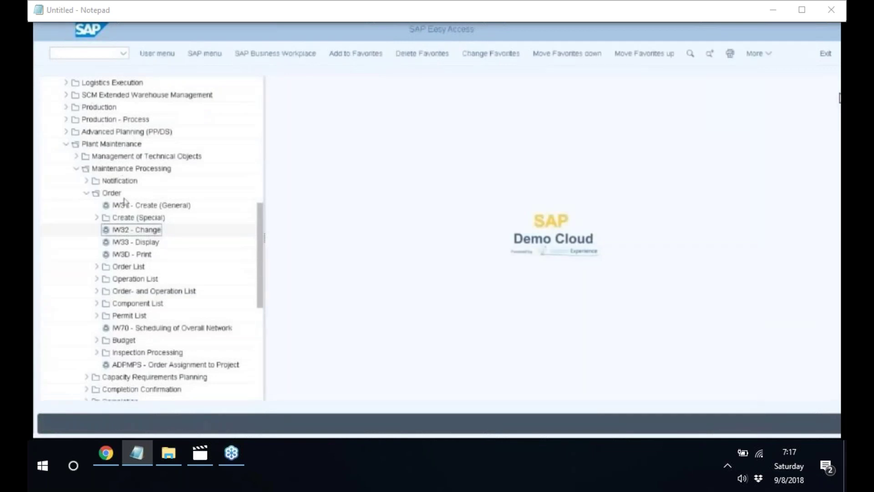
double_click(136, 230)
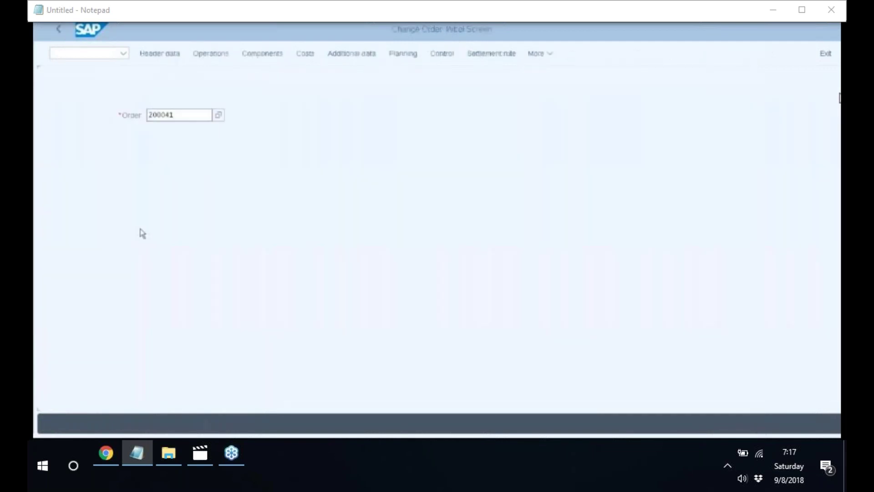
click(183, 116)
Put order 200041 in process, release it despite missing material, and print shop papers via online window
key(Return)
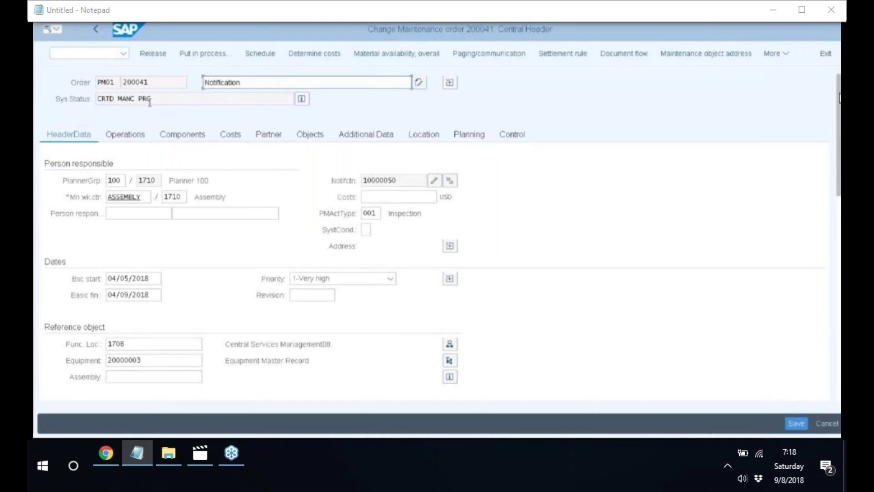
click(204, 57)
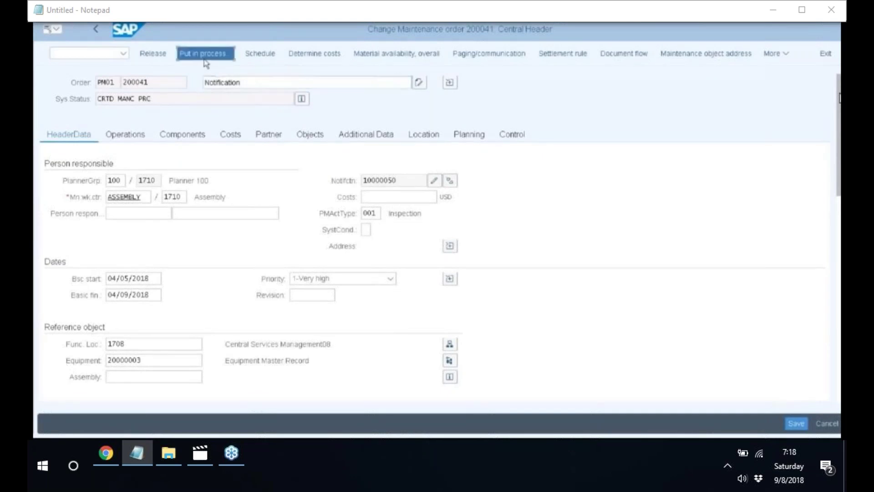
click(203, 58)
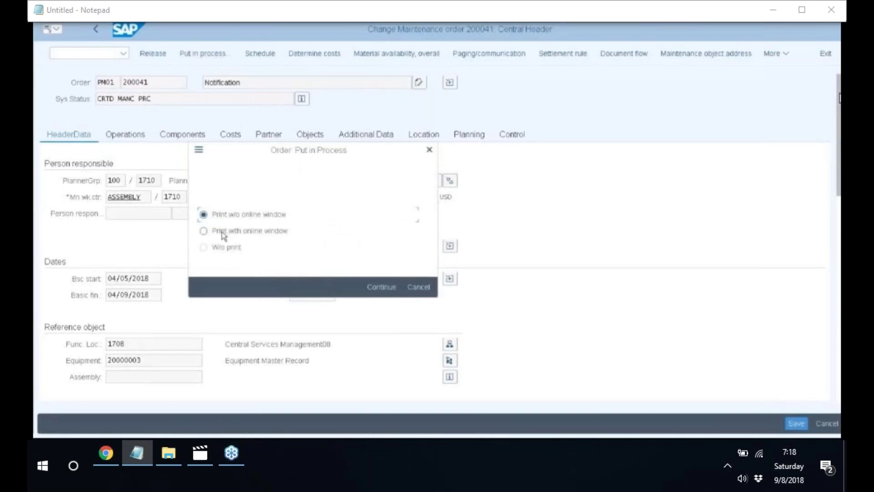
click(224, 233)
click(371, 291)
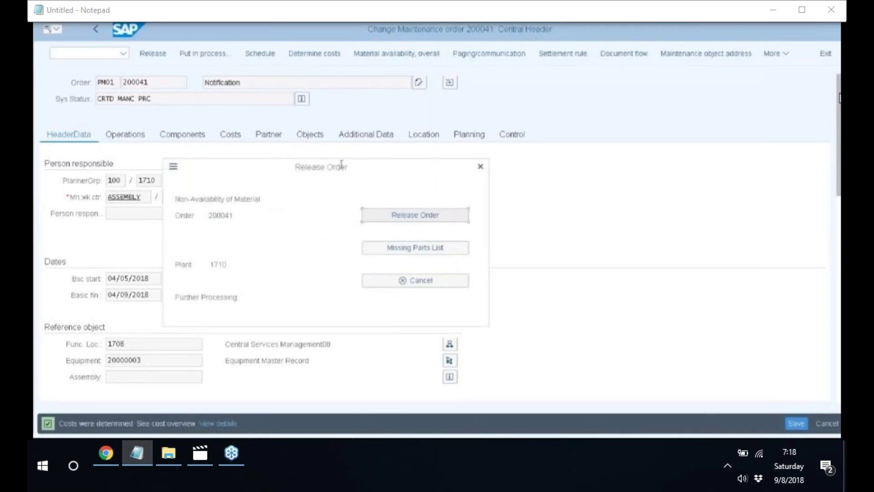
click(407, 220)
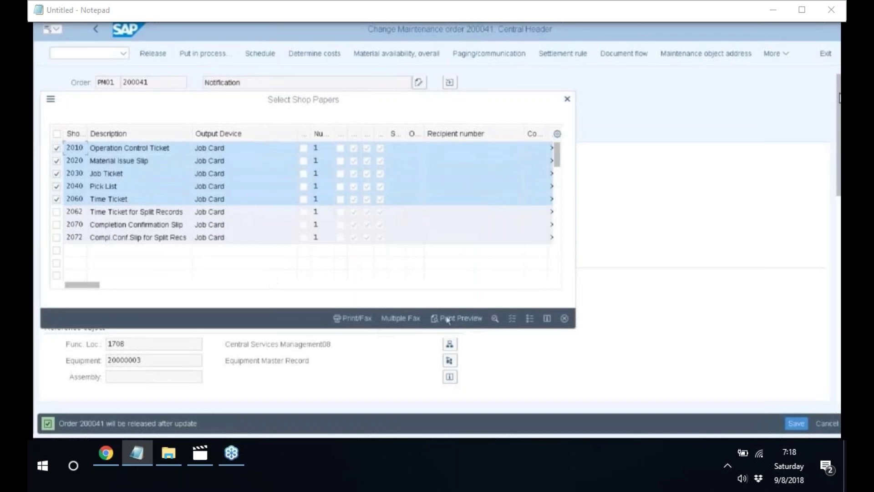
click(424, 321)
drag(59, 423, 145, 425)
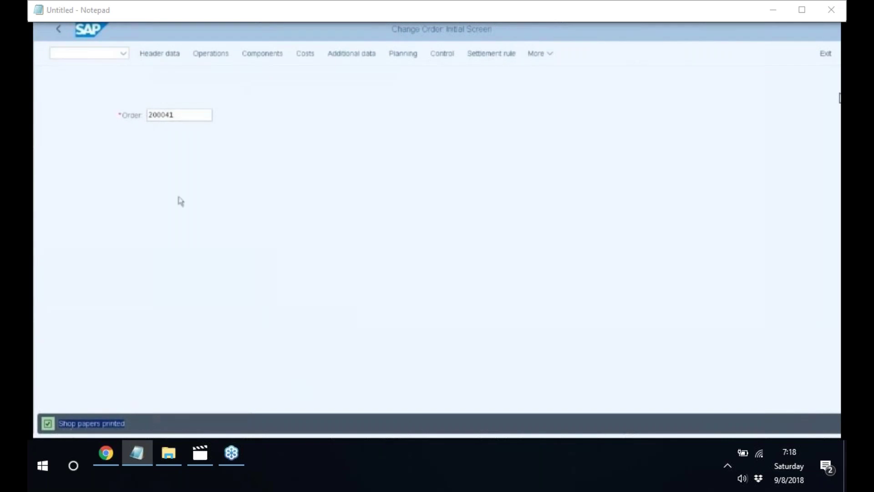
Reopen order 200041 to confirm its system status now shows REL
click(173, 114)
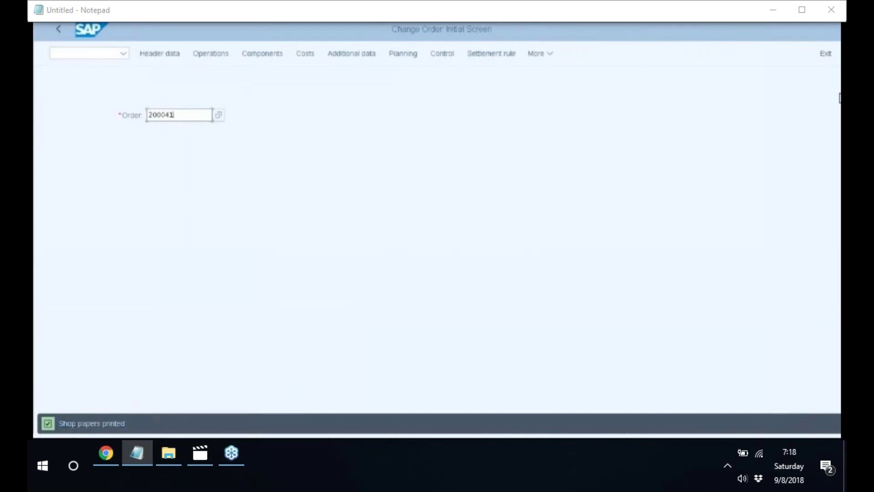
key(Return)
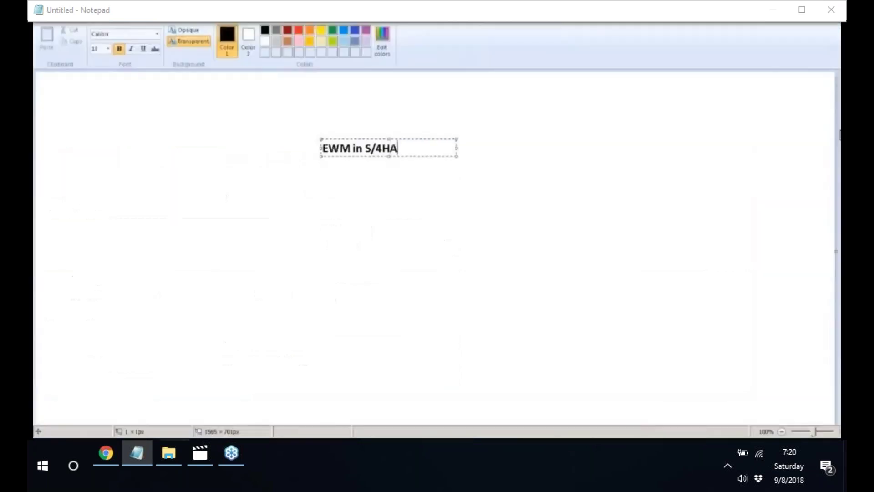
Finish the 'EWM in S/4HANA' heading, frame it in a rounded rectangle, and draw a connector line down
text(NA)
click(332, 161)
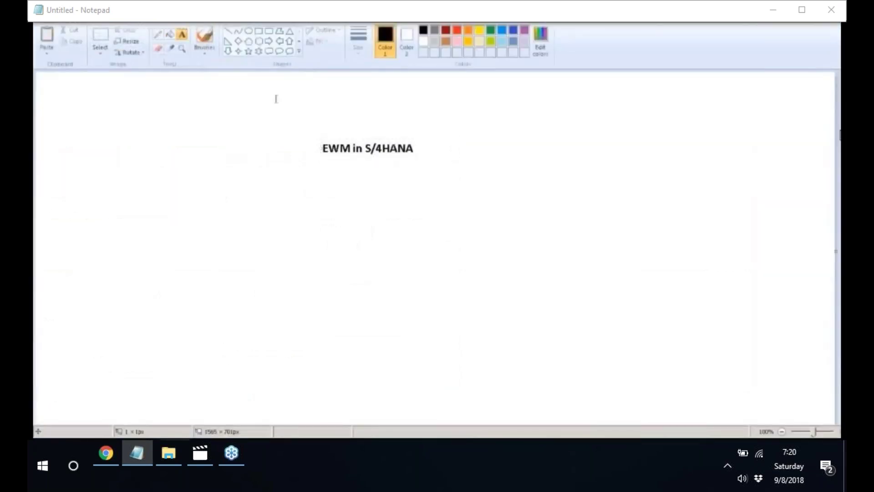
click(269, 31)
drag(304, 136, 439, 163)
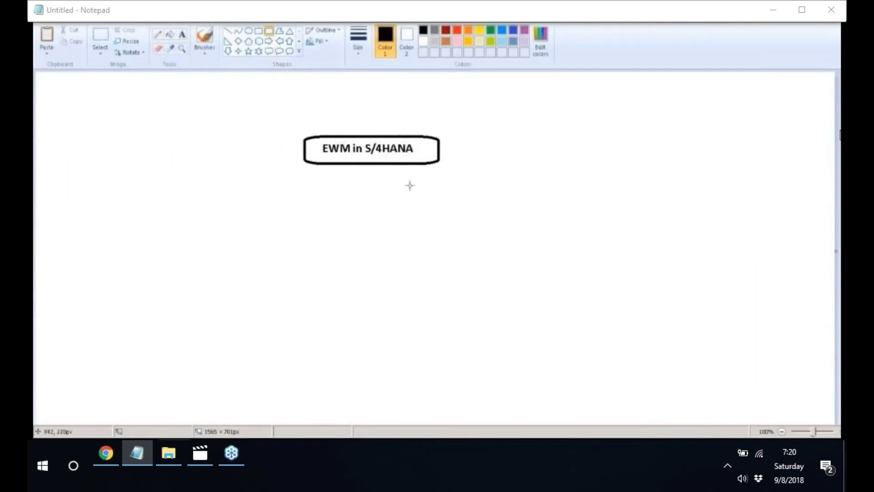
click(228, 30)
drag(340, 157, 358, 190)
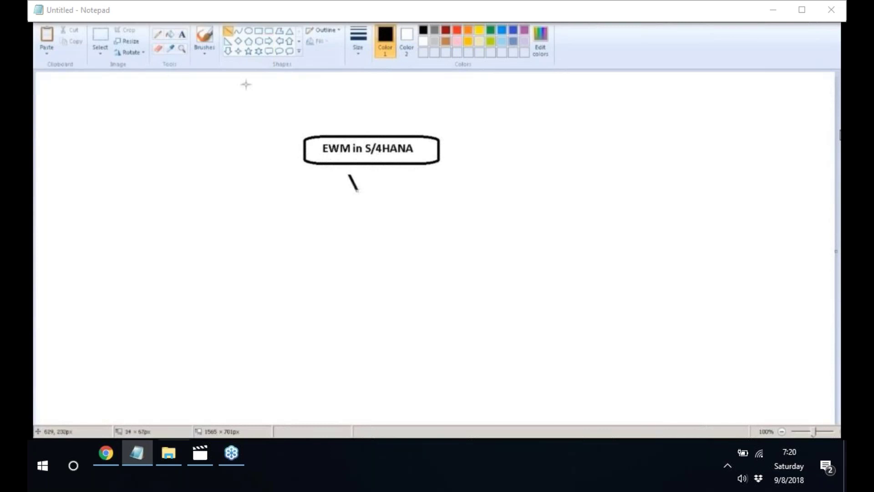
Label the connector's end 'Extended Warehouse Management' on a single line
click(184, 37)
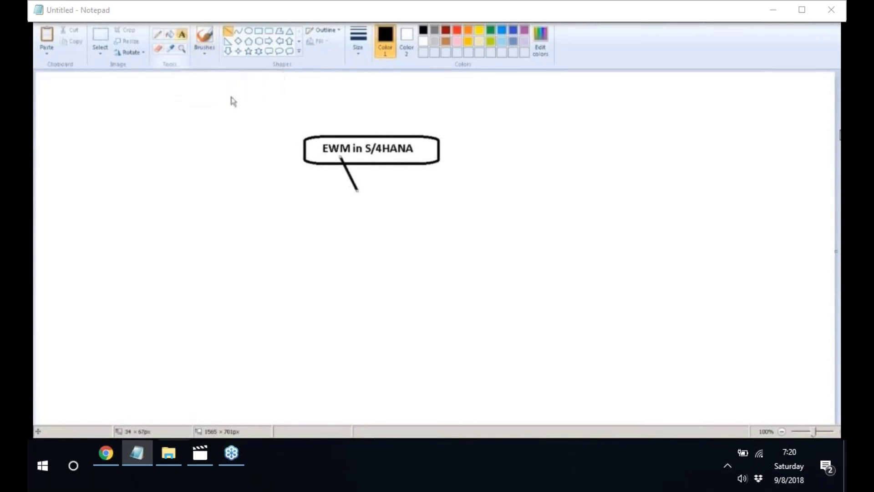
click(371, 191)
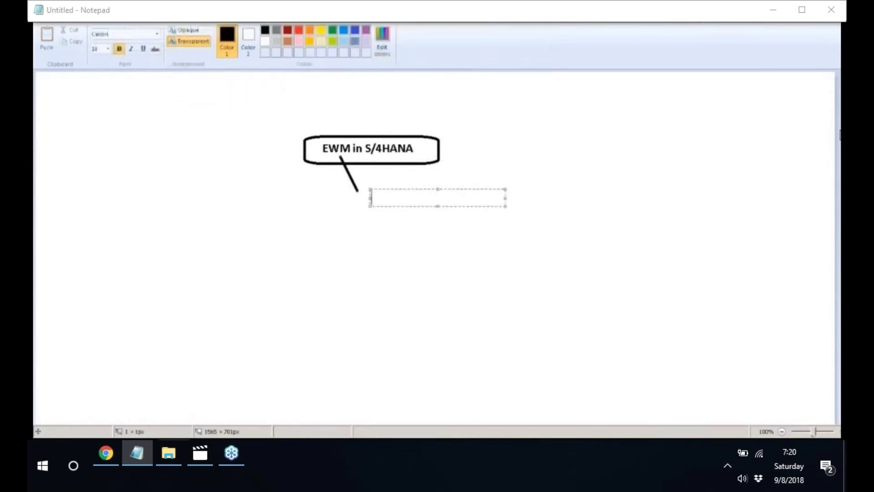
text(Extended W)
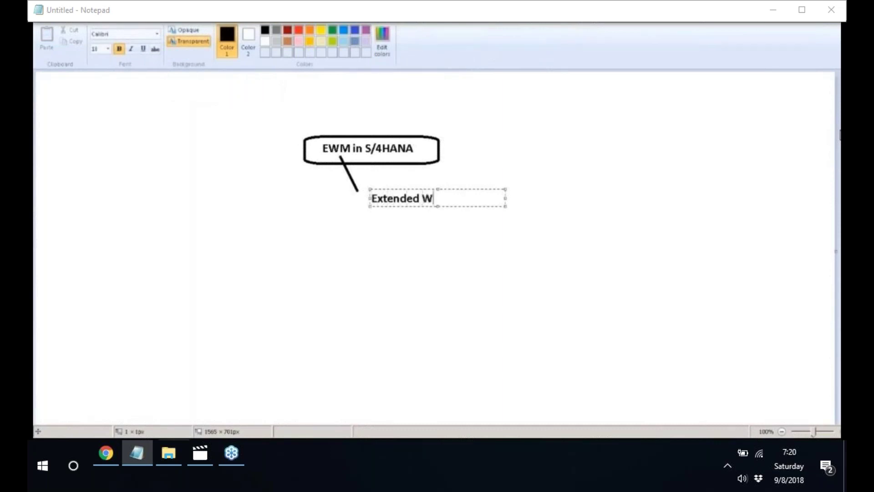
text(arehouse)
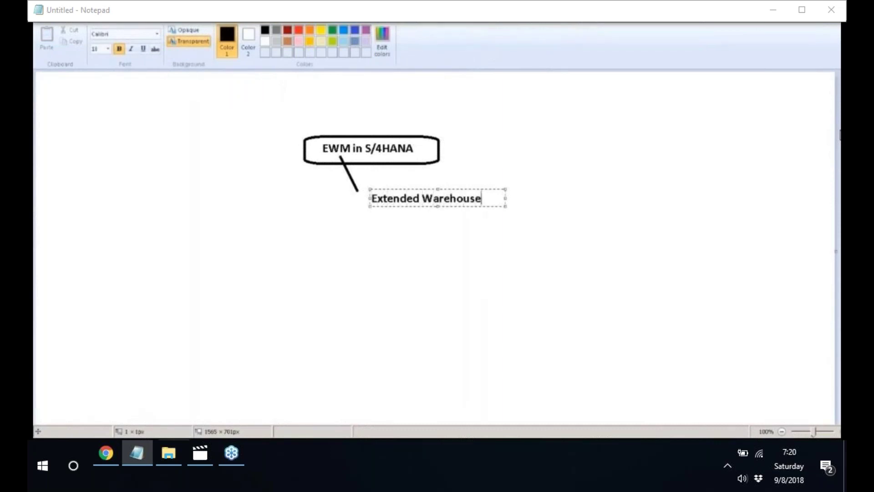
text( Management)
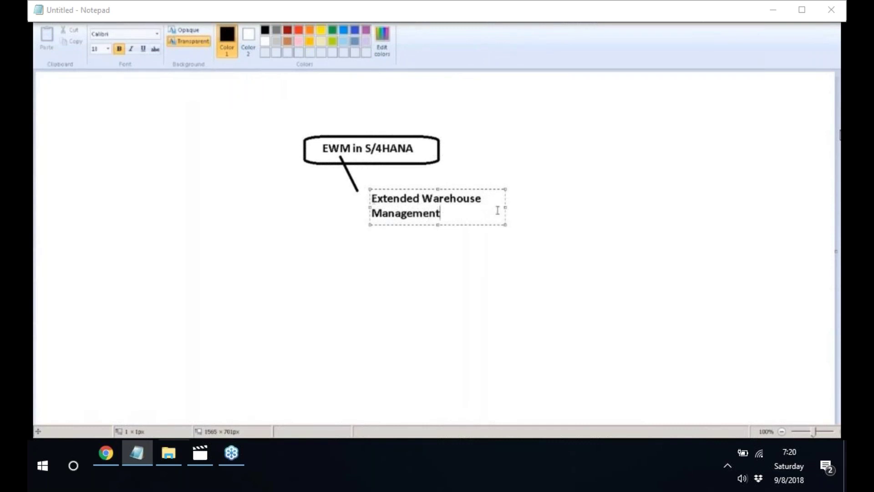
drag(506, 208, 613, 214)
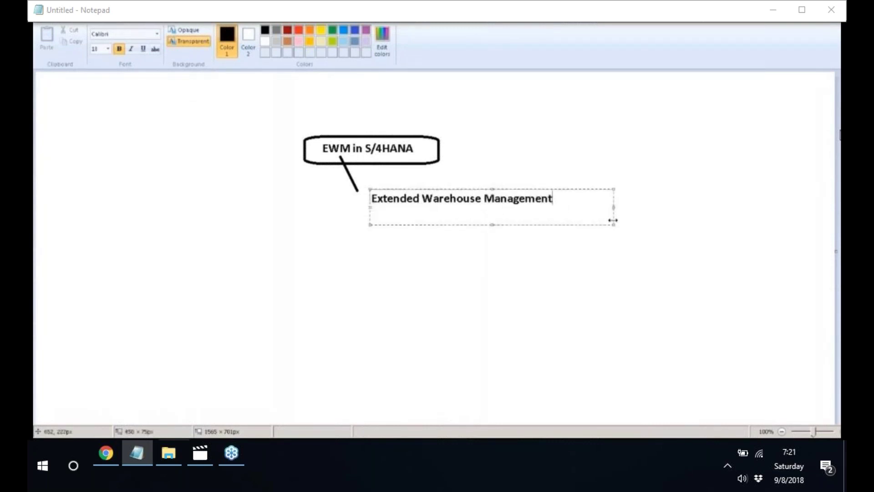
click(503, 251)
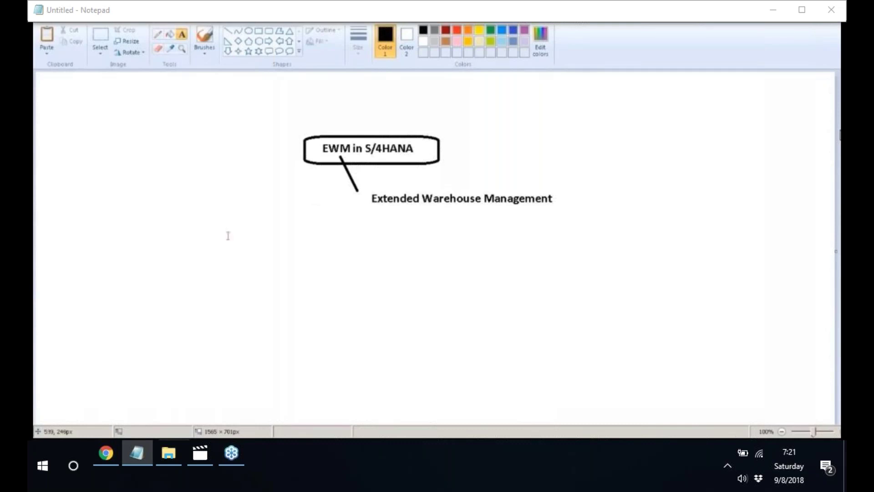
Add the label 'ERP Warehouse Managment' at left below the heading
click(120, 258)
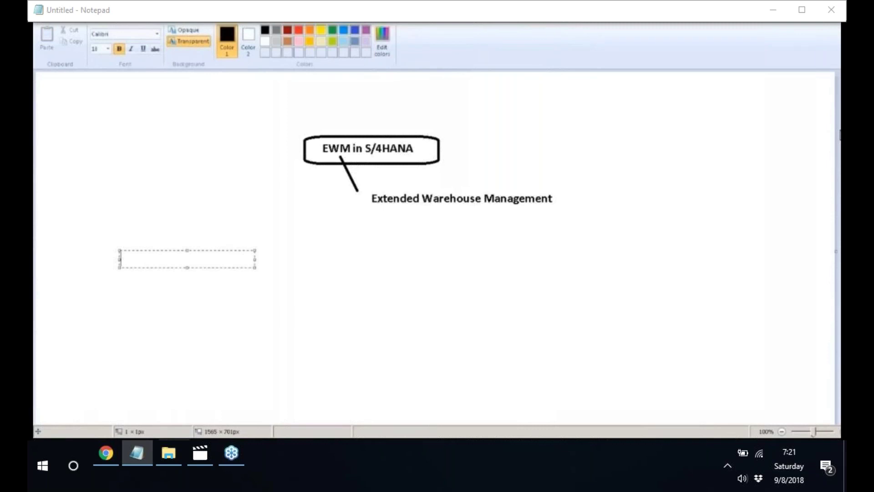
text(ERP Ware)
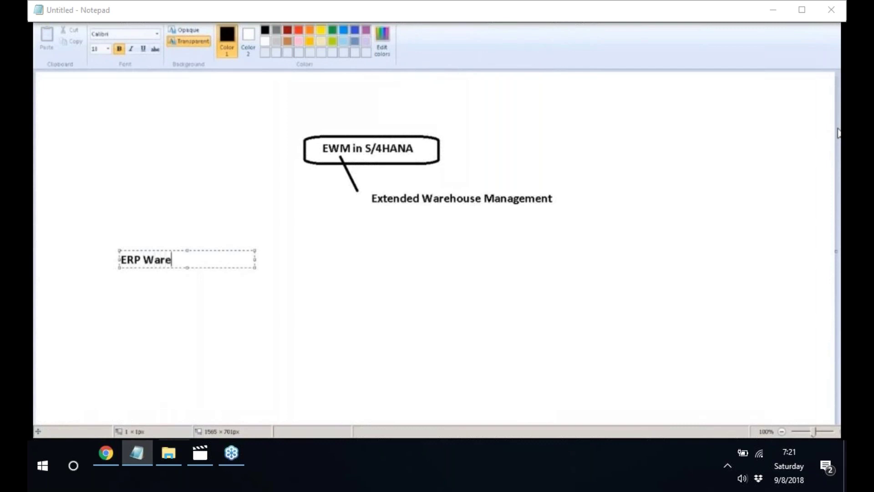
text(house Managm)
text(en)
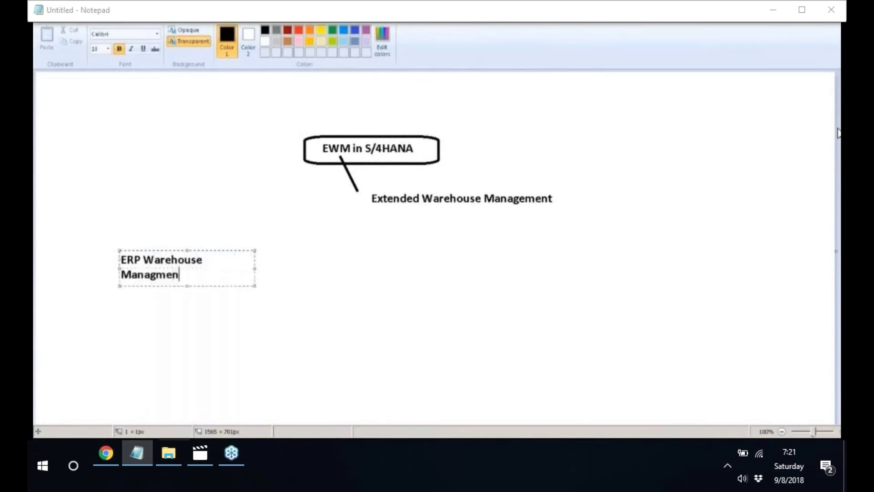
text(t)
click(286, 270)
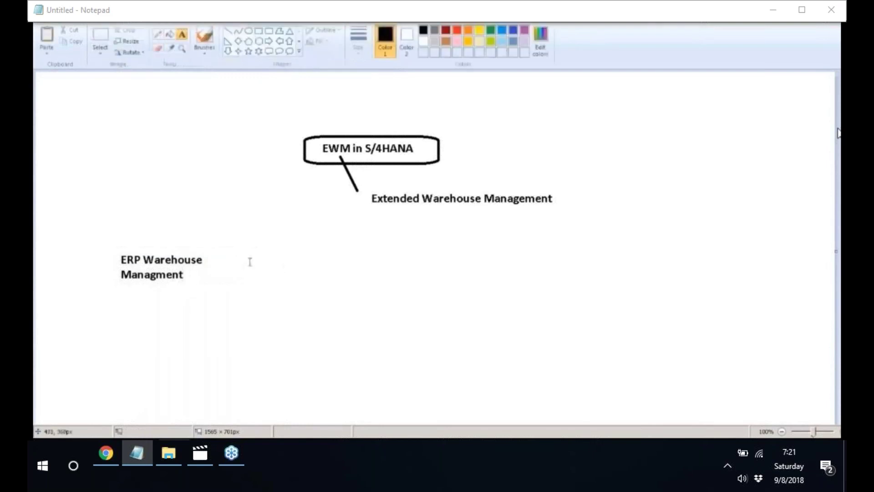
Type the label 'SAP Extended Warehouse Management' to the right of the ERP label
click(271, 253)
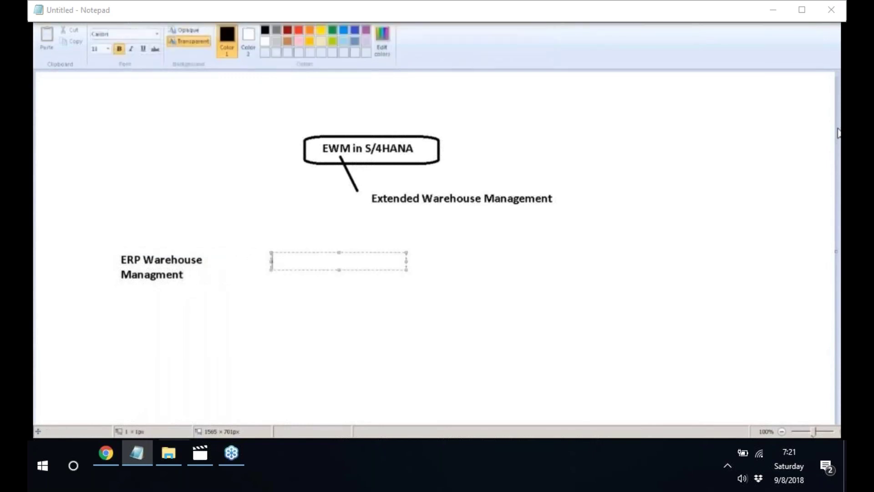
text(Sap)
key(BackSpace)
key(BackSpace)
text(AP Extended )
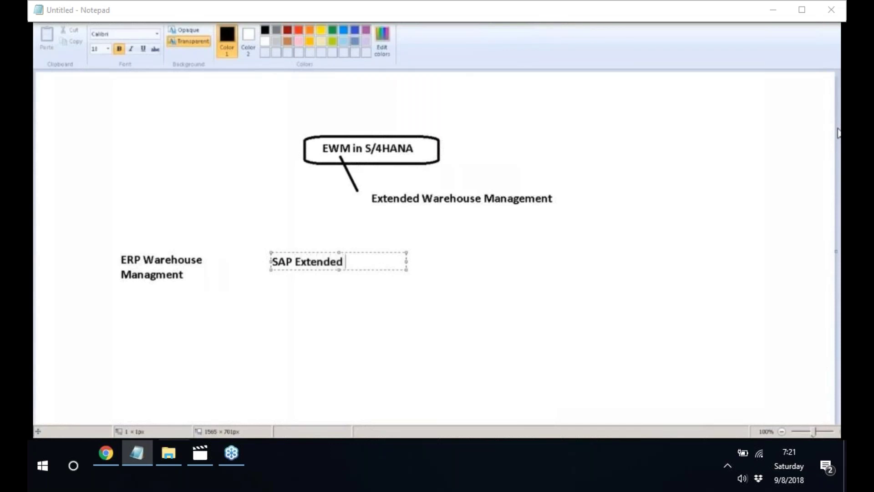
text(Warehouse)
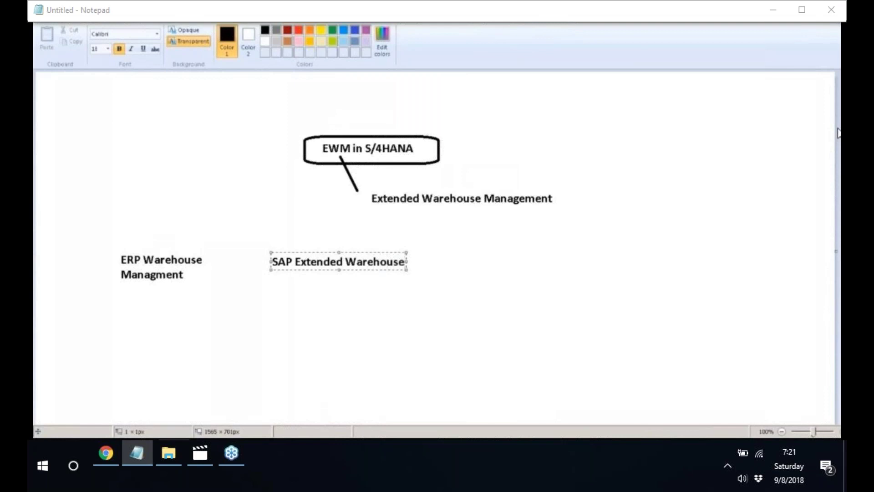
text( Management)
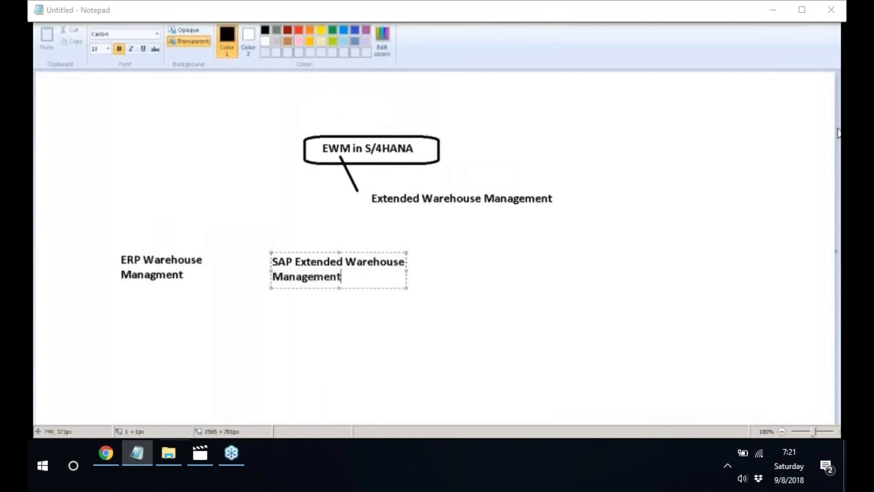
Add a right-hand label 'New Extended Warehouse Management in S/4HANA' wrapped onto two lines
click(469, 259)
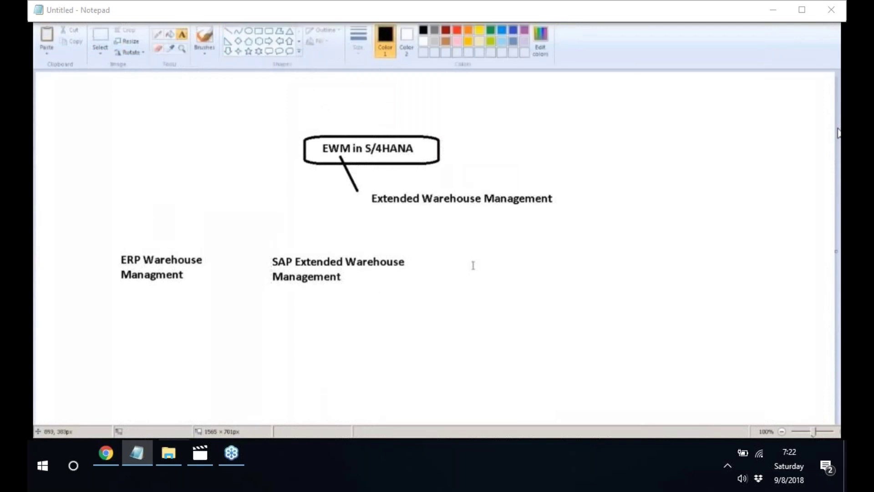
click(473, 261)
text(New )
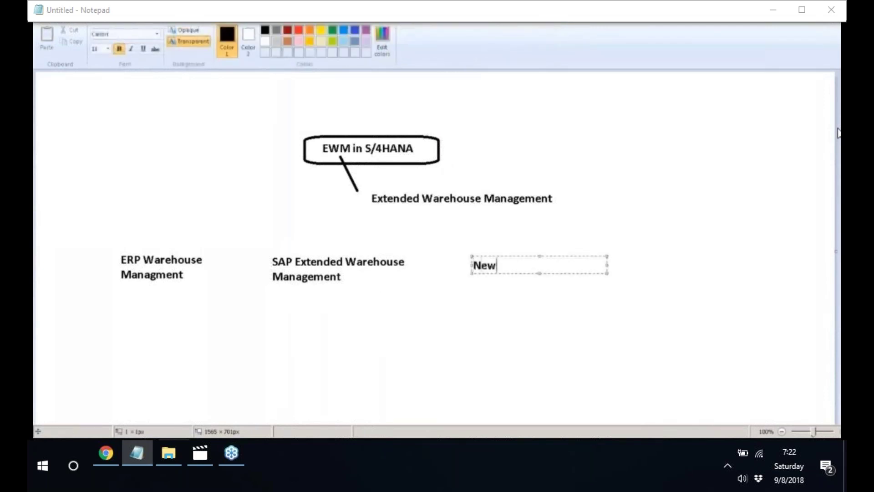
text(Extended)
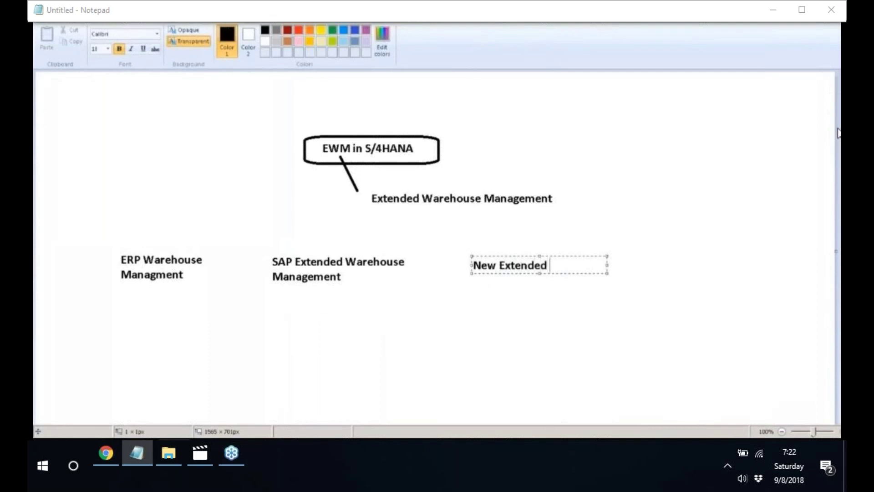
text( Warehouse M)
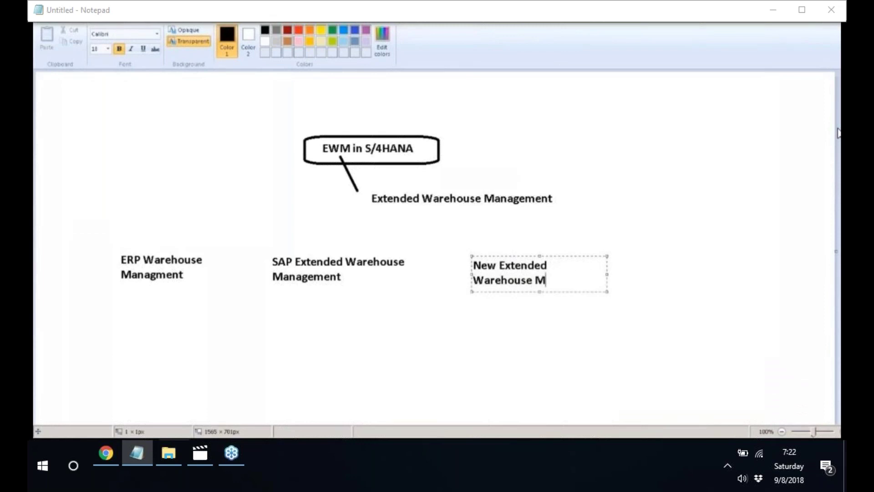
text(anagement)
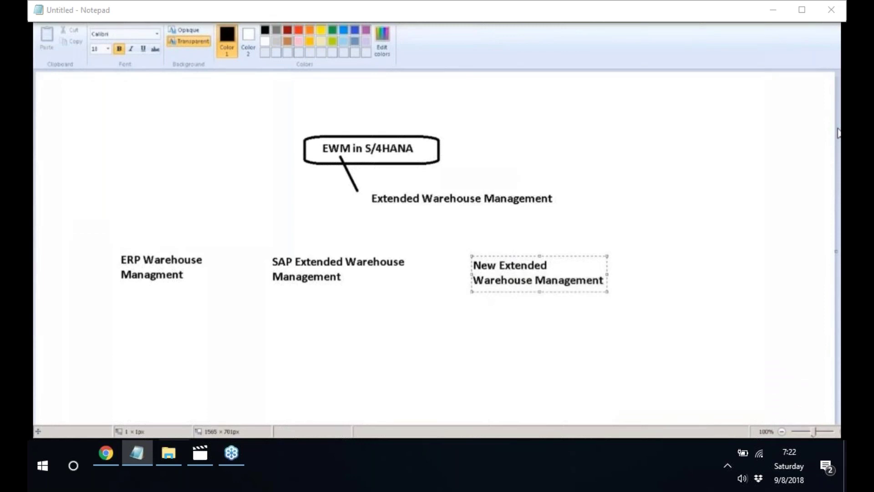
text( in S/4HANA)
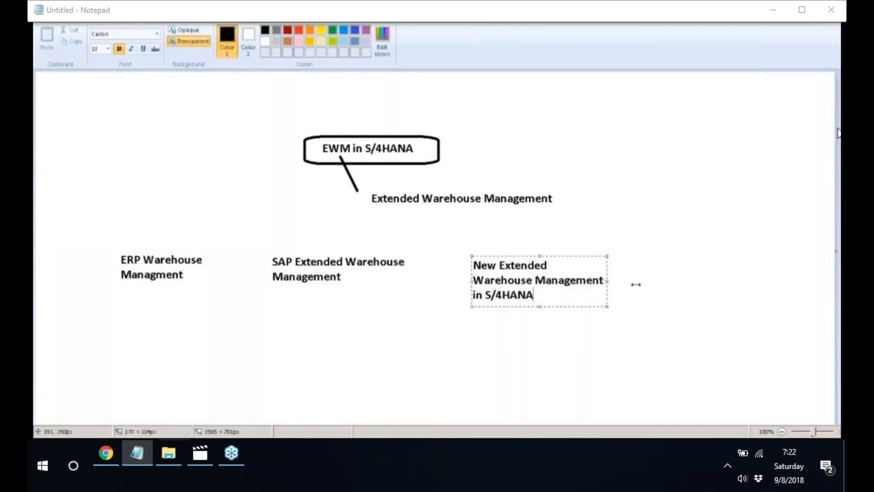
drag(636, 284, 650, 284)
click(561, 340)
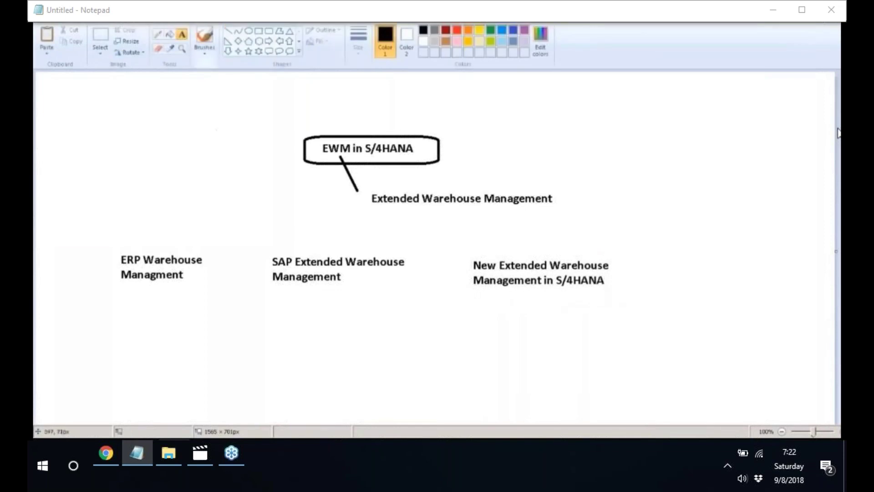
Draw rectangles around the ERP, SAP Extended and New Extended Warehouse Management labels
click(259, 32)
mouse_move(111, 249)
mouse_down()
mouse_move(179, 285)
mouse_move(213, 291)
mouse_move(215, 279)
mouse_up()
drag(263, 246, 417, 287)
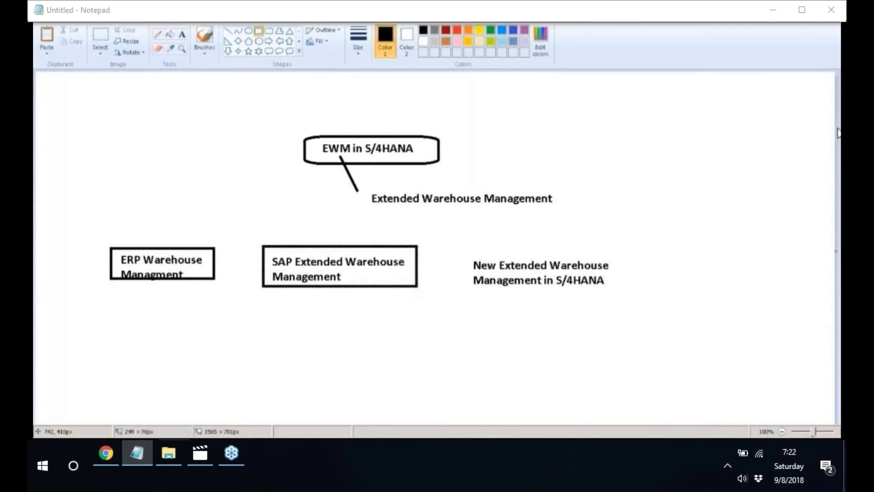
drag(468, 251, 628, 289)
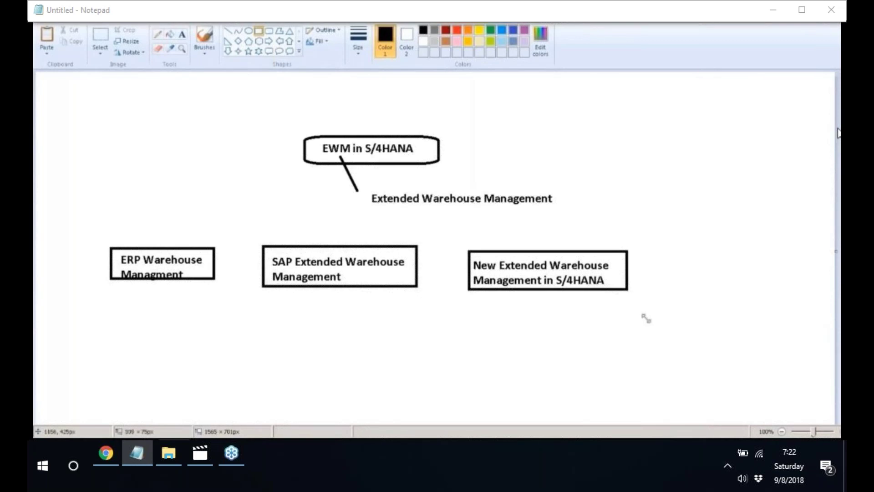
click(633, 328)
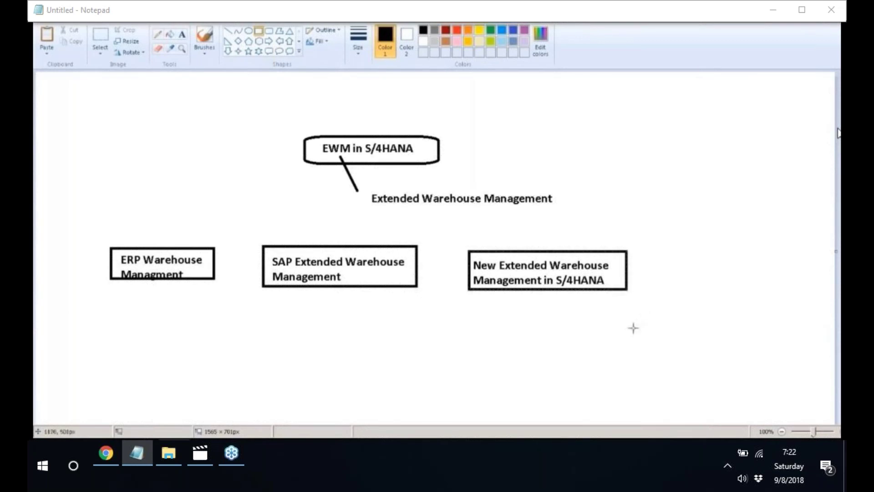
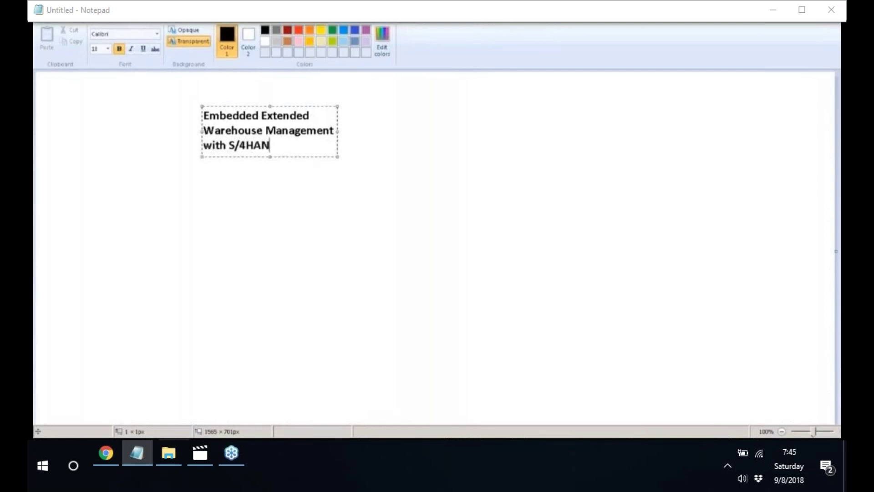
Finish the title 'Embedded Extended Warehouse Management with S/4HANA' on a single line
text(A)
drag(338, 131, 568, 143)
click(685, 137)
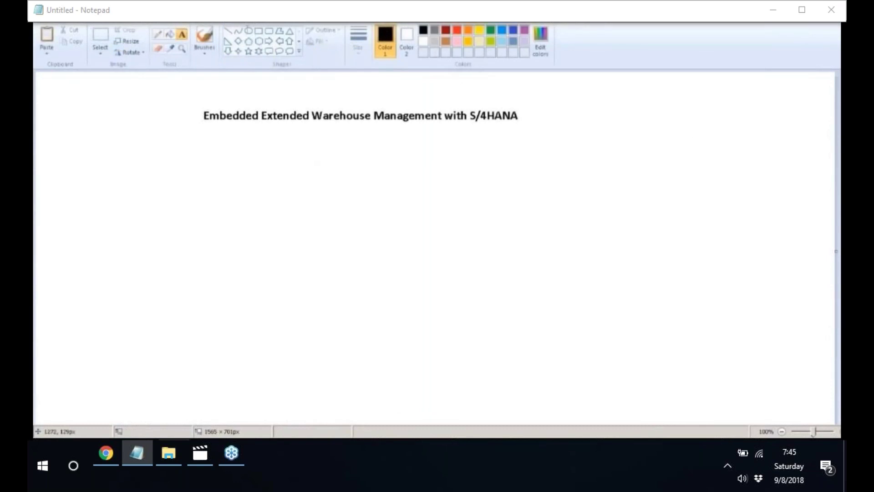
Draw a rounded rectangle outline around the title
click(268, 31)
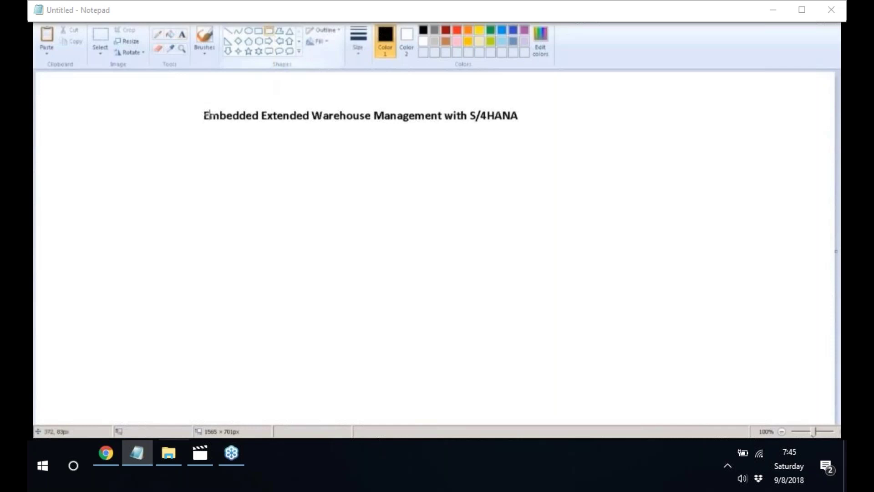
drag(196, 106, 535, 131)
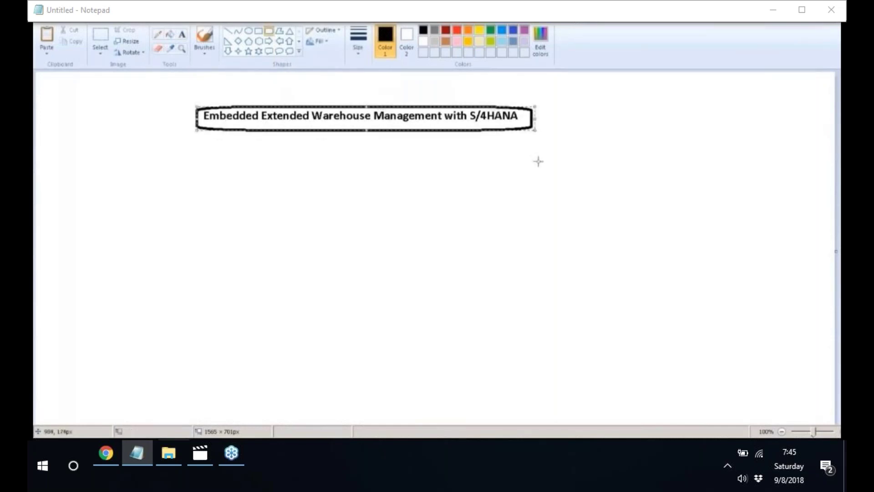
click(537, 161)
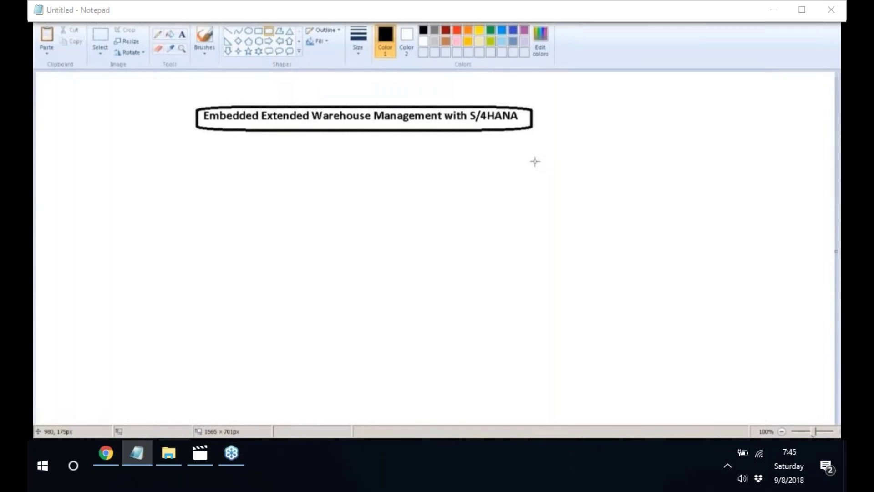
click(182, 36)
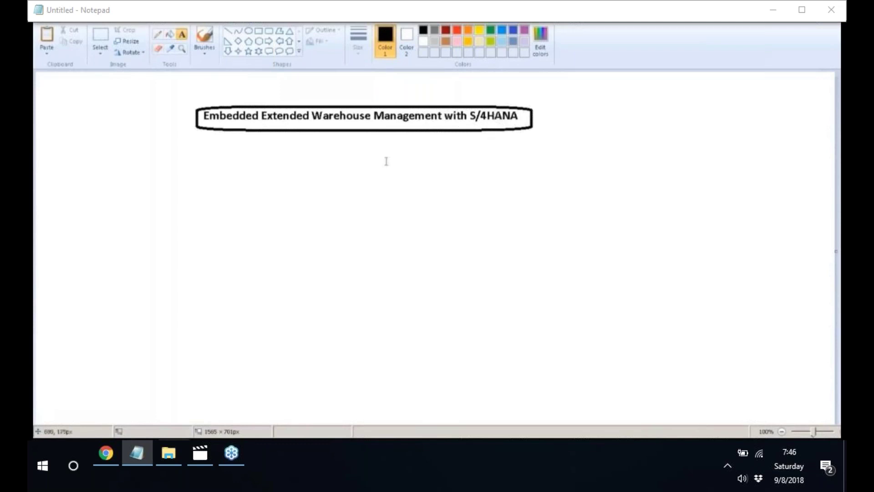
Add 'Master Data - BP,Customer,Vendor,Material,Batch Master' below the title, fixing the typo, on one line
click(401, 154)
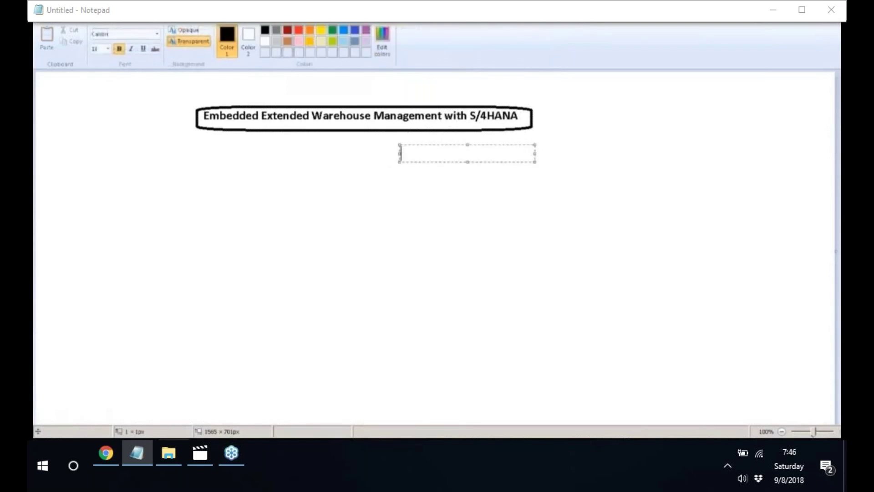
text(Master Da)
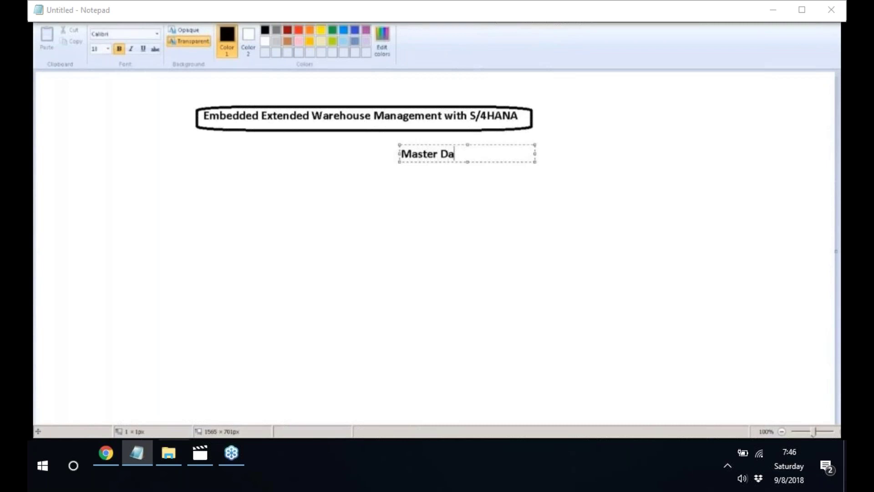
text(ta - BP,Cus)
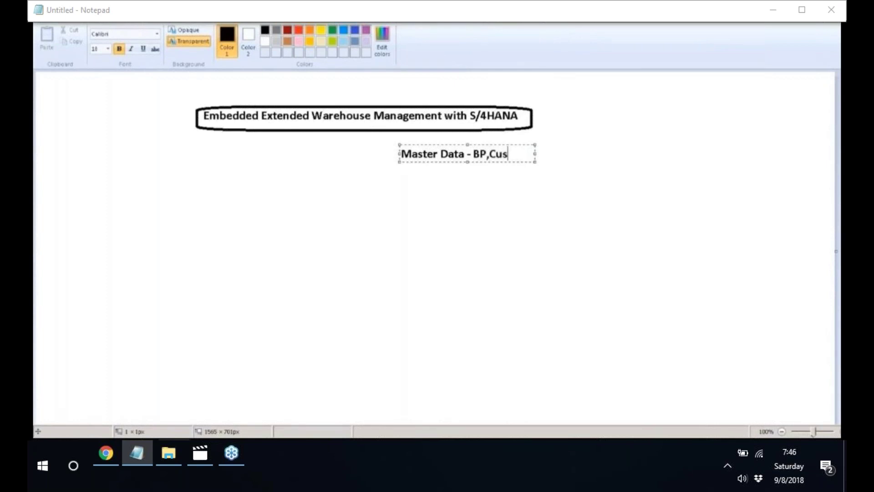
text(tomer,Vendor)
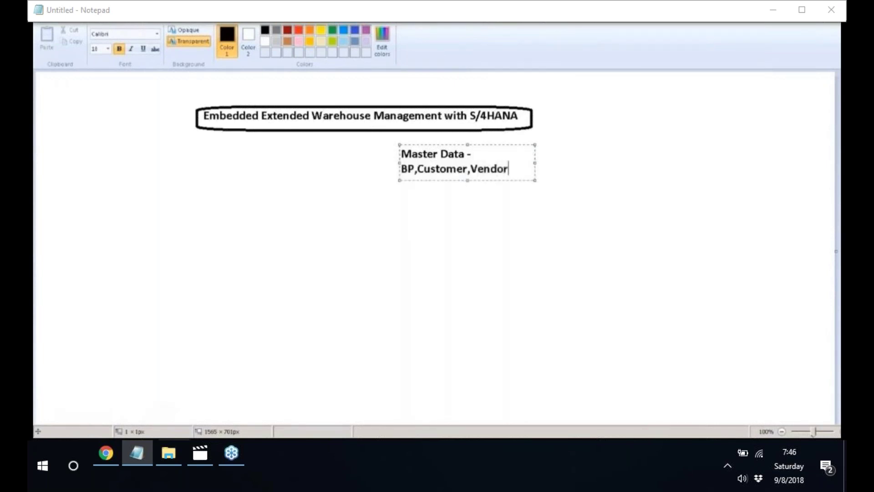
text(,)
text(Mater)
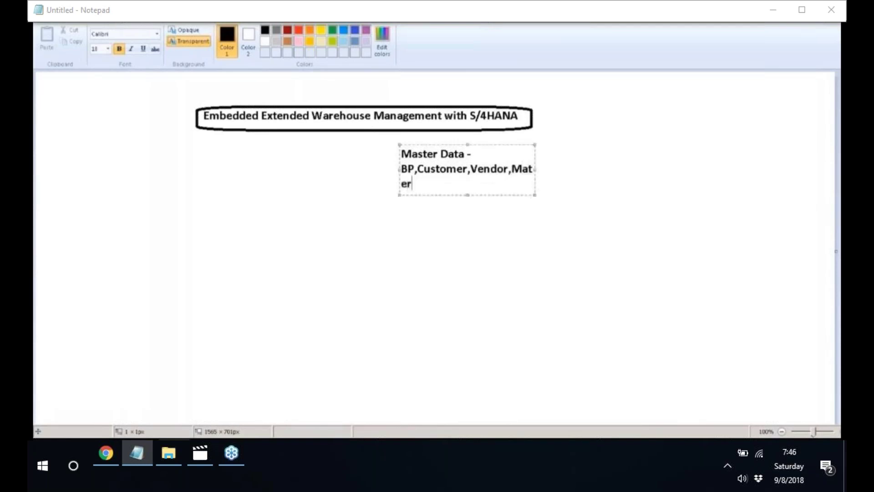
text(ial,Batch)
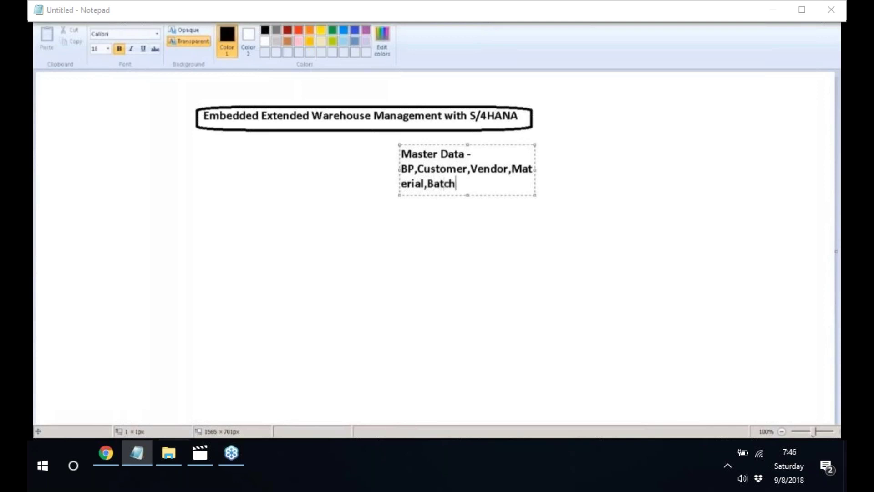
text( Master)
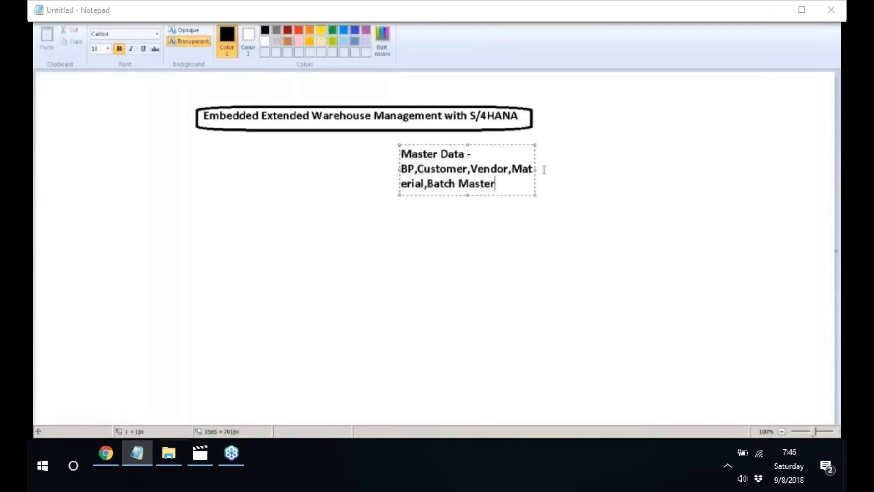
drag(535, 169, 654, 171)
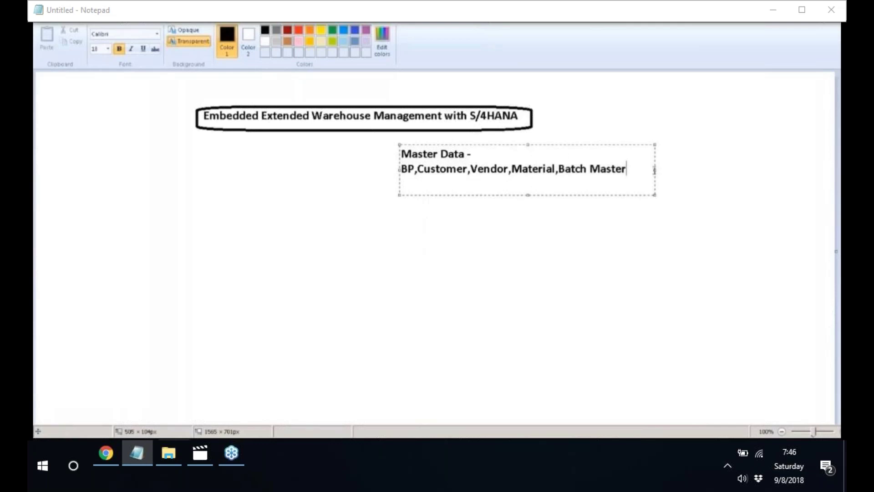
drag(655, 170, 717, 170)
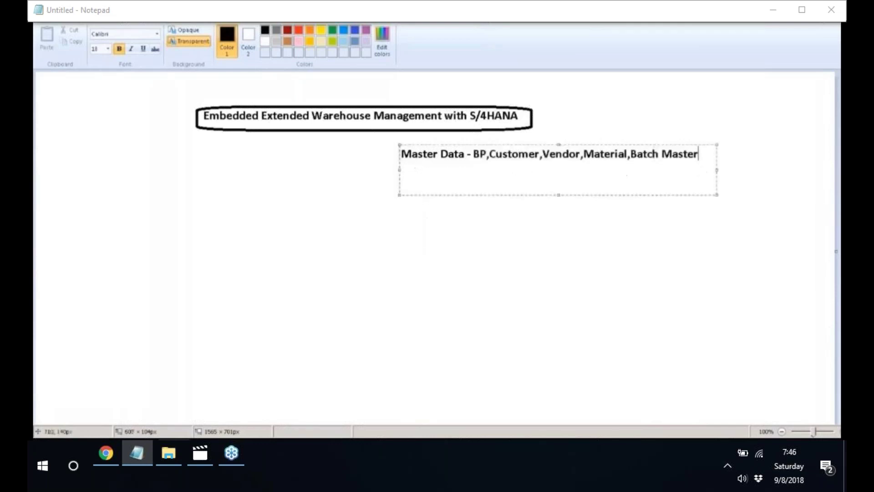
click(485, 243)
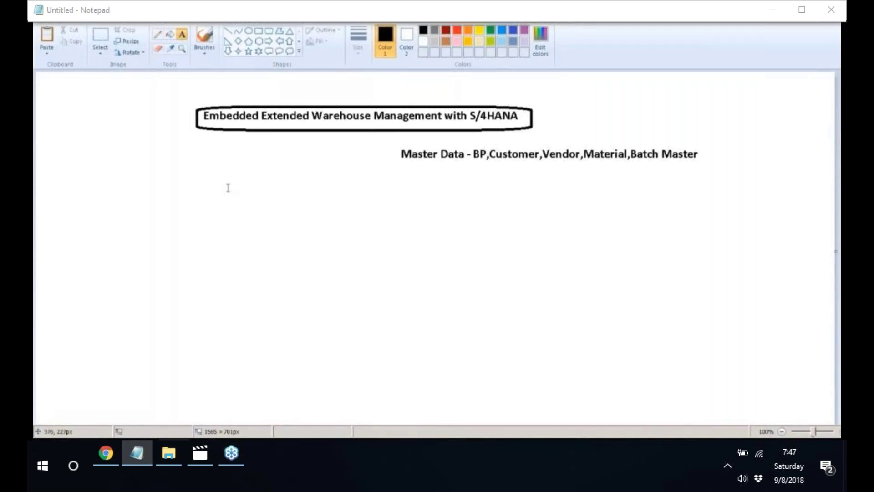
Add the label 'Decentralized EWM' below the master data note
click(380, 191)
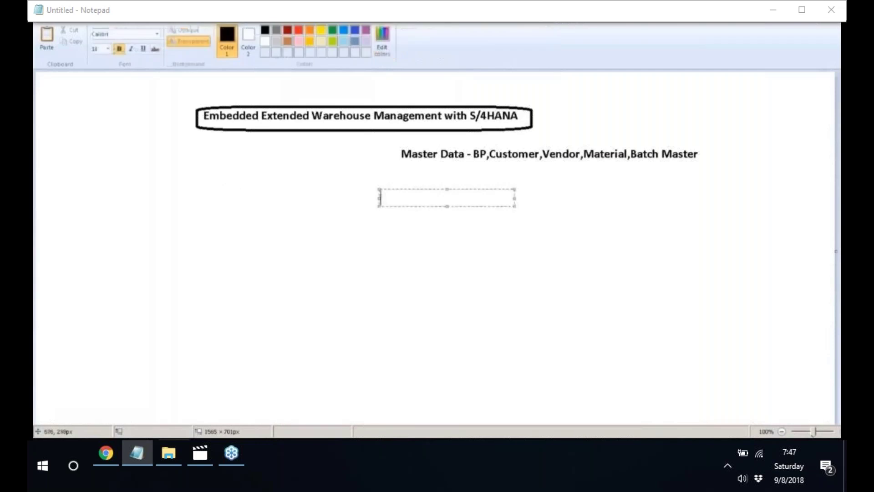
text(Decen)
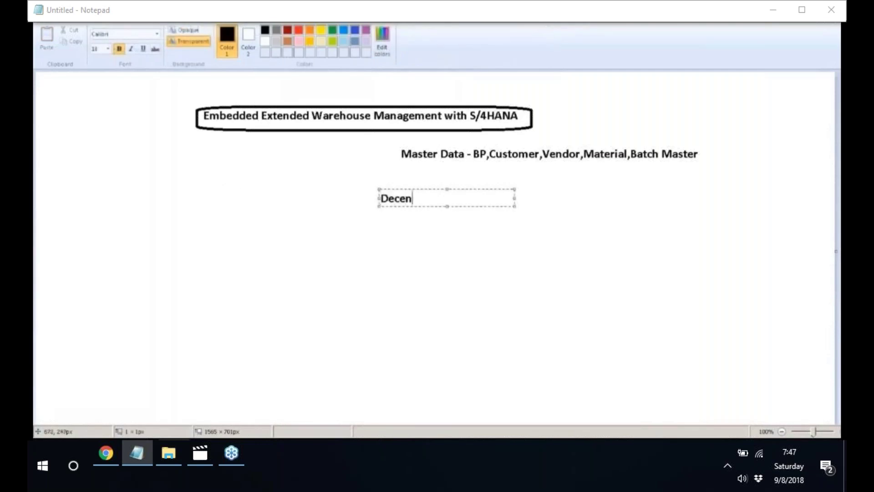
text(tra)
text(i)
text(ized )
text(EWM)
click(317, 228)
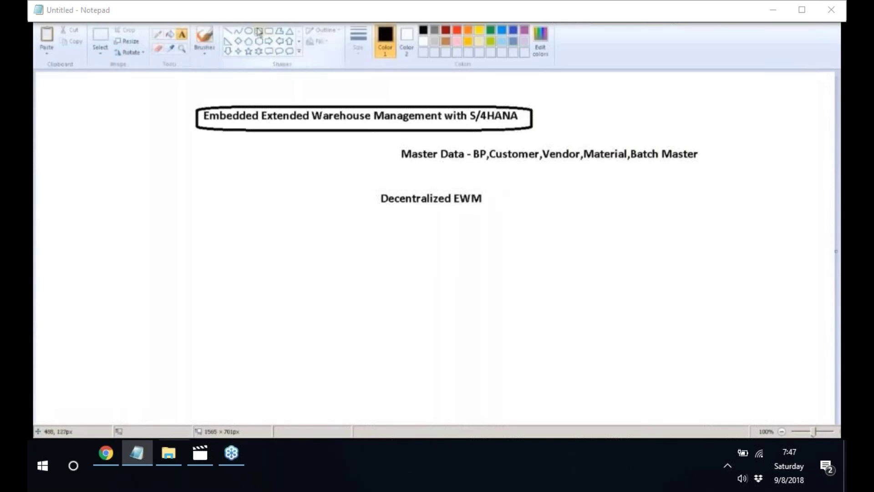
Enclose the Decentralized EWM label in a rectangle outline
click(258, 31)
drag(368, 188, 503, 210)
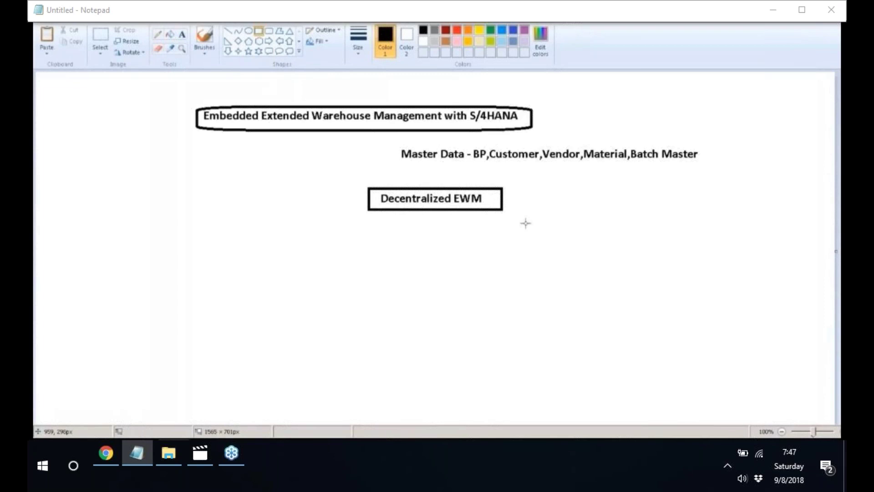
click(181, 34)
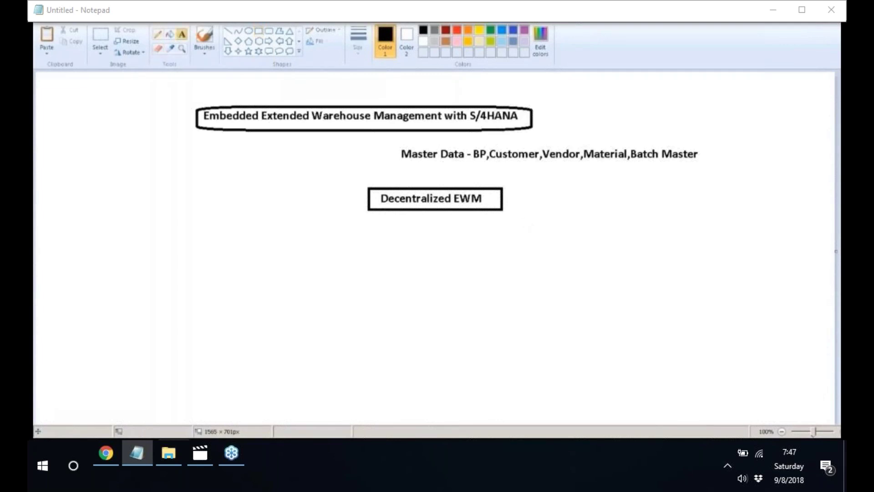
Add 'Inbound Delivery Notification' on one line right of the Decentralized EWM box
click(526, 202)
text(Inbo)
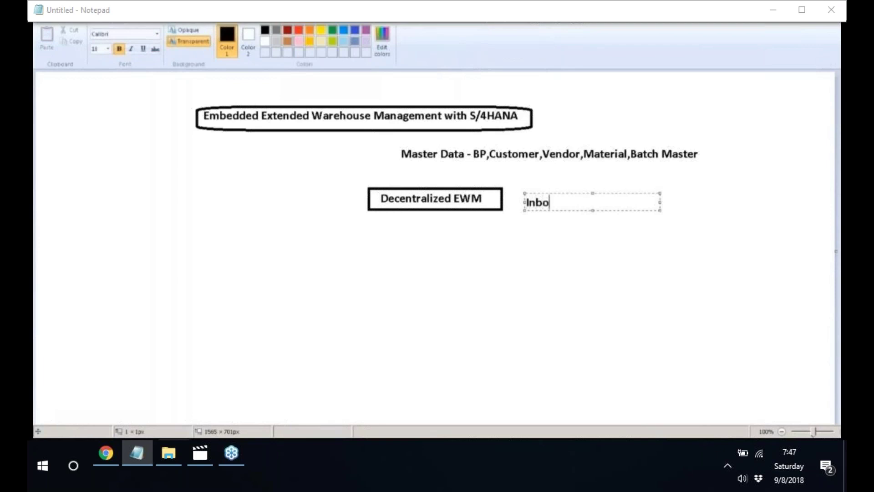
text(und Delivery No)
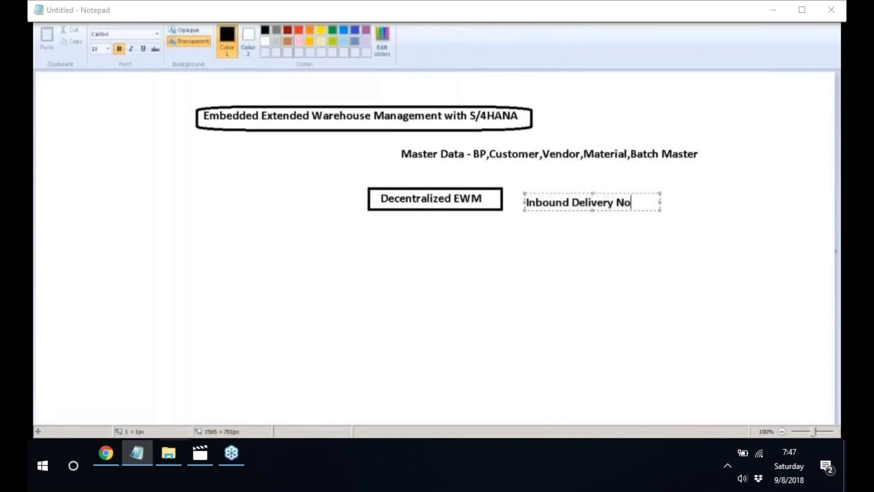
text(tificatio)
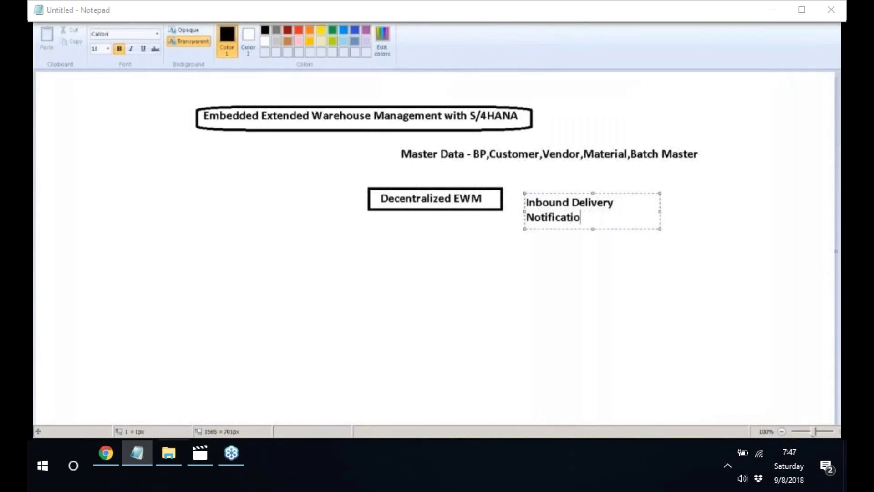
text(n)
drag(683, 213, 699, 215)
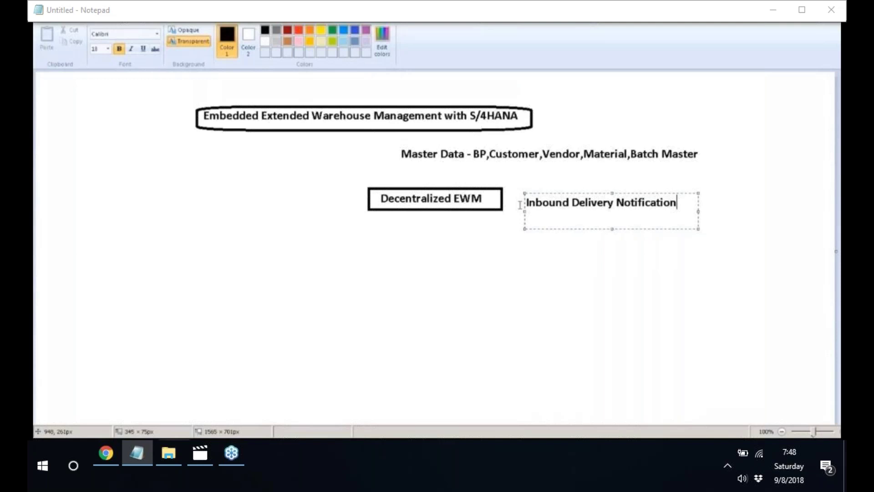
click(151, 114)
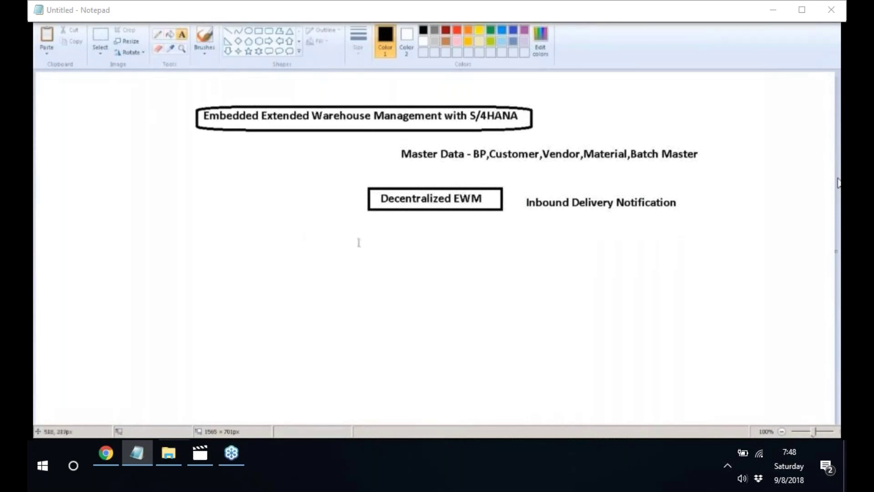
Type 'Basic & Advanced Functions' below the Decentralized EWM box and widen its text box
click(391, 244)
text(B)
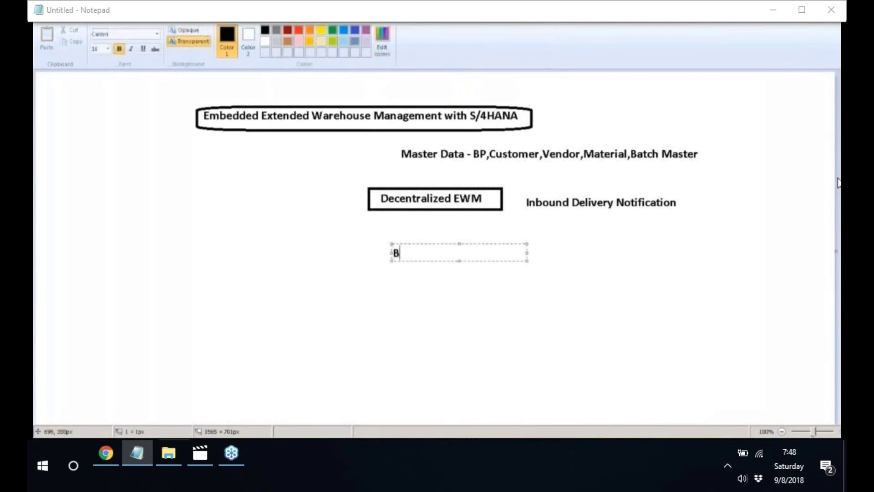
text(asic & Ad)
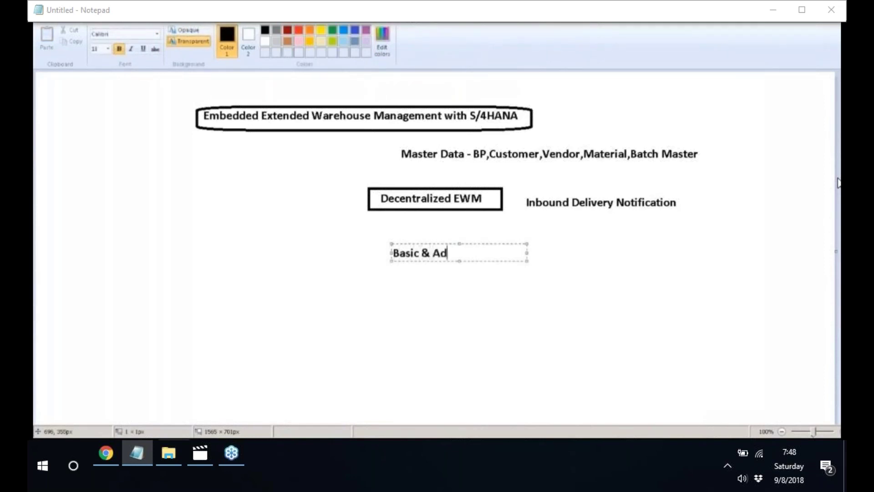
text(vanced Function)
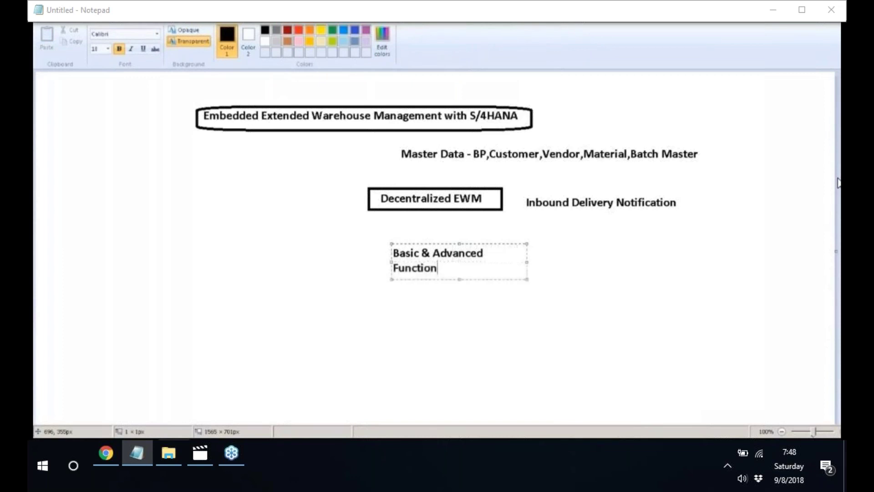
text(s)
drag(526, 263, 591, 261)
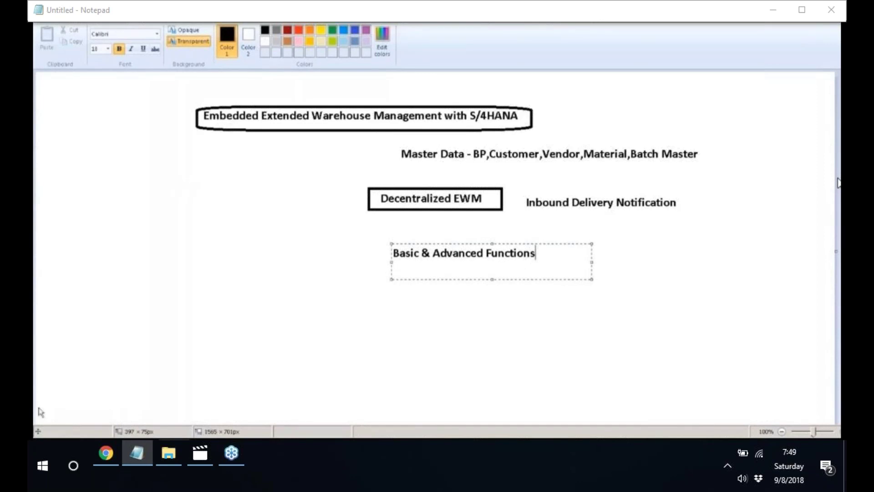
key(super)
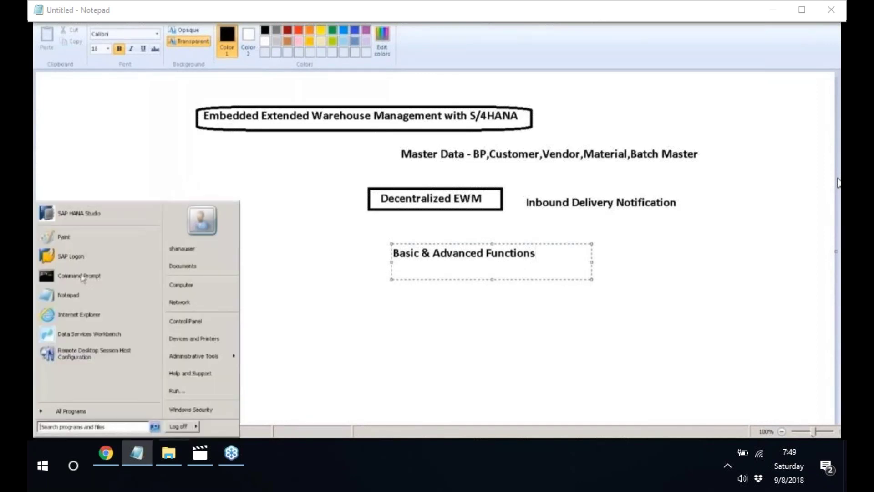
Launch SAP Logon, open the S4HANA connection and enter the user name and password
click(71, 256)
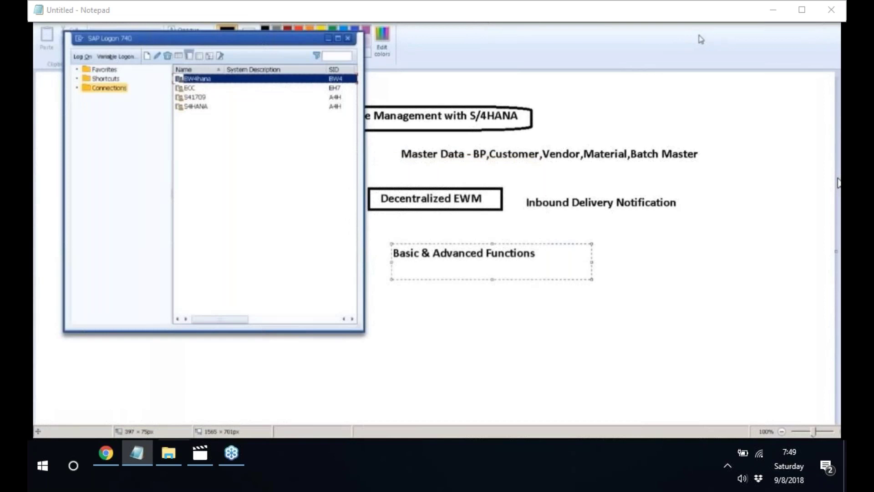
click(196, 107)
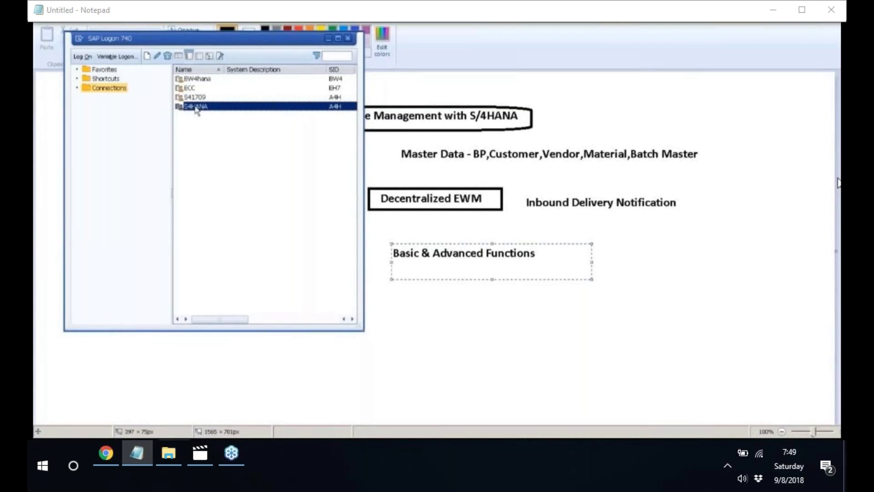
double_click(197, 107)
click(131, 116)
text(************)
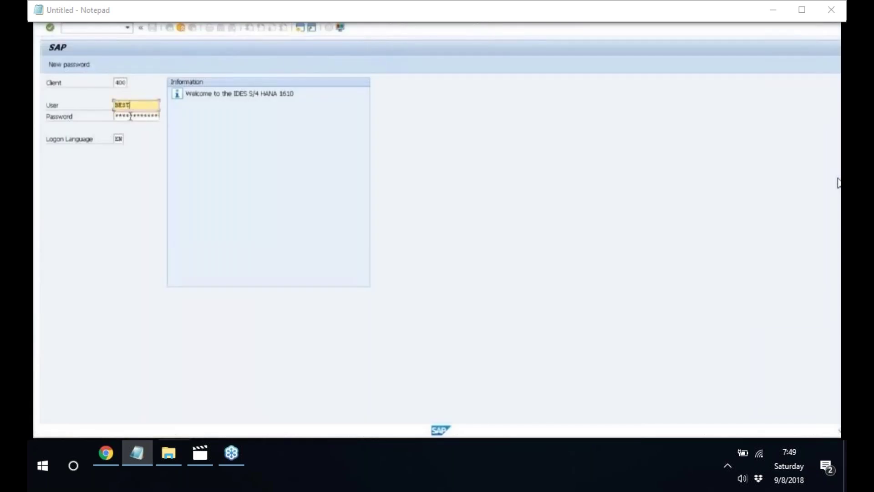
click(131, 116)
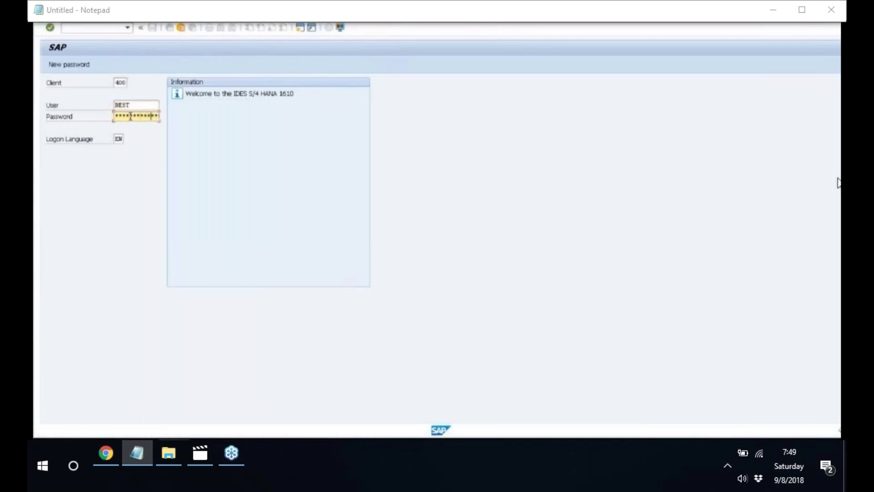
Log on to S/4HANA, choosing to continue with this logon despite other sessions
key(Return)
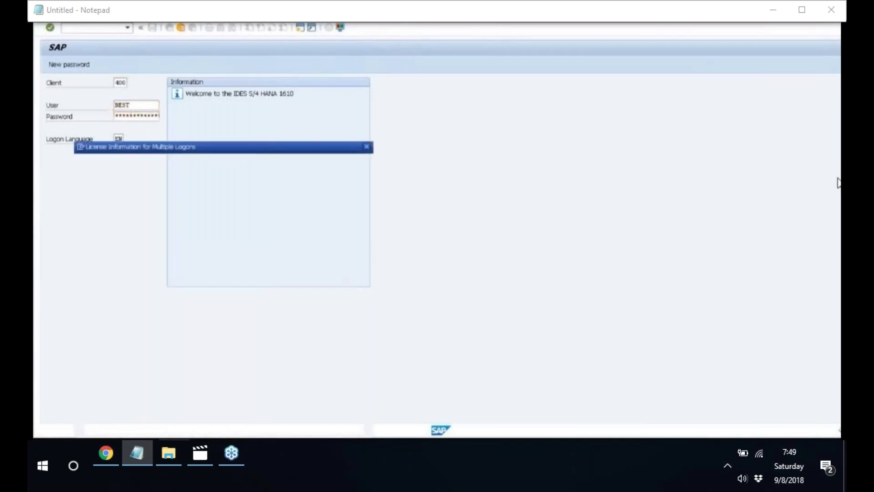
click(102, 277)
click(353, 428)
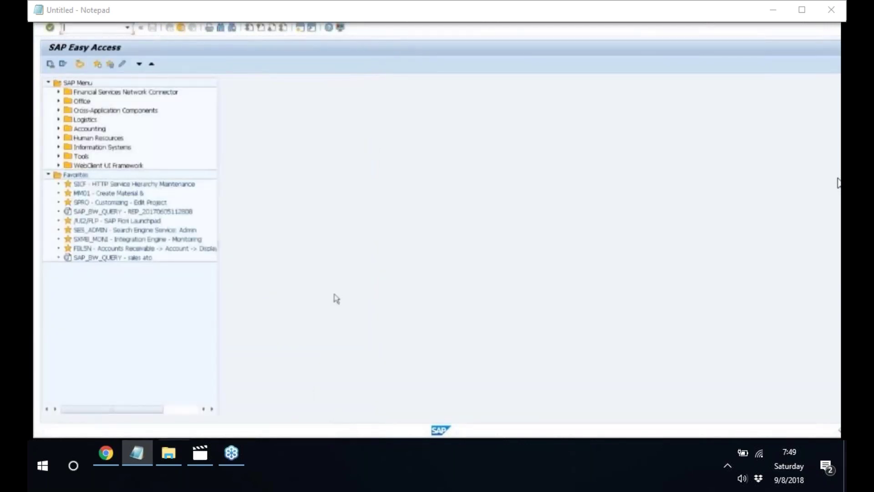
Run SPRO and open the SAP Reference IMG structure
text(N)
text(PRO)
key(Return)
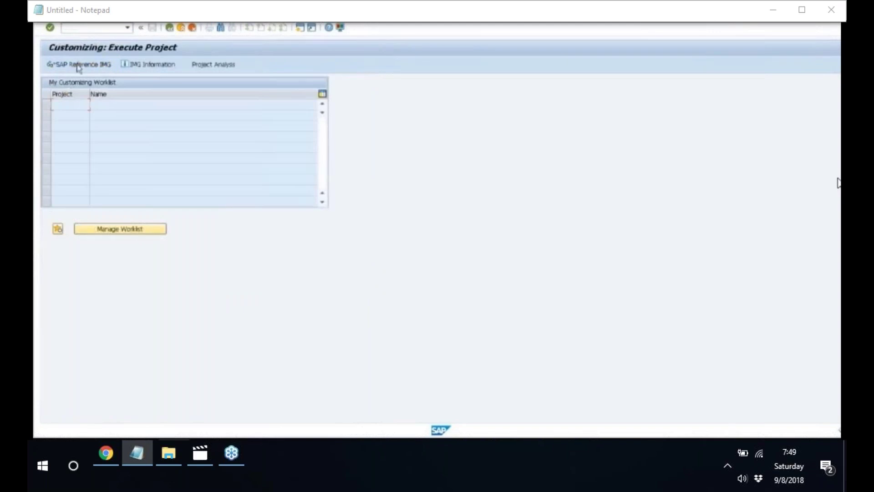
click(78, 66)
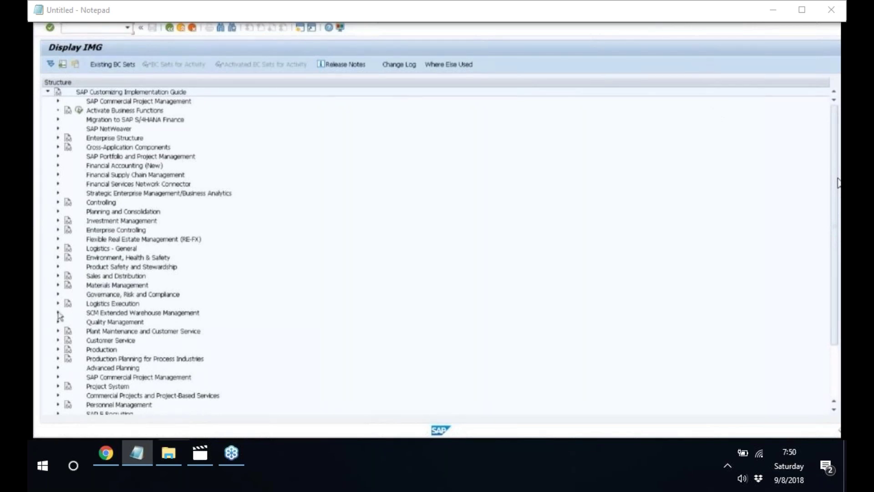
Expand SCM Extended Warehouse Management and its Extended Warehouse Management and SCM Basis nodes
click(58, 313)
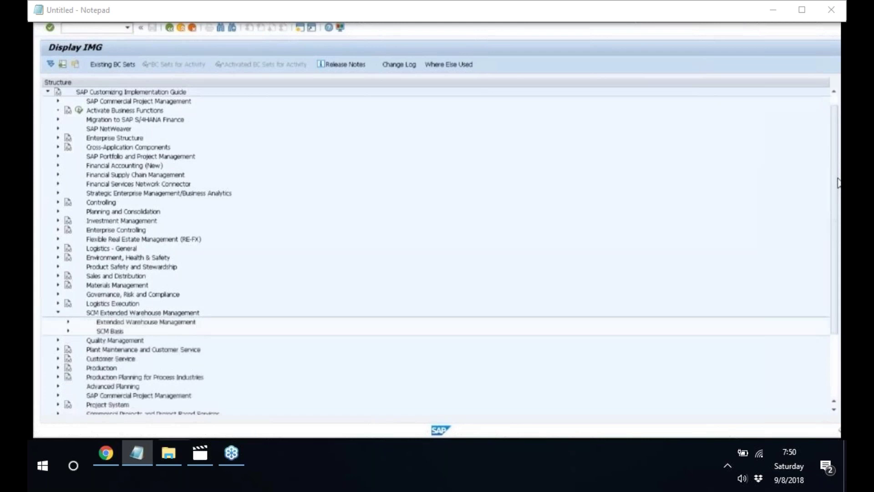
scroll(198, 314, down, 1)
scroll(198, 314, down, 1)
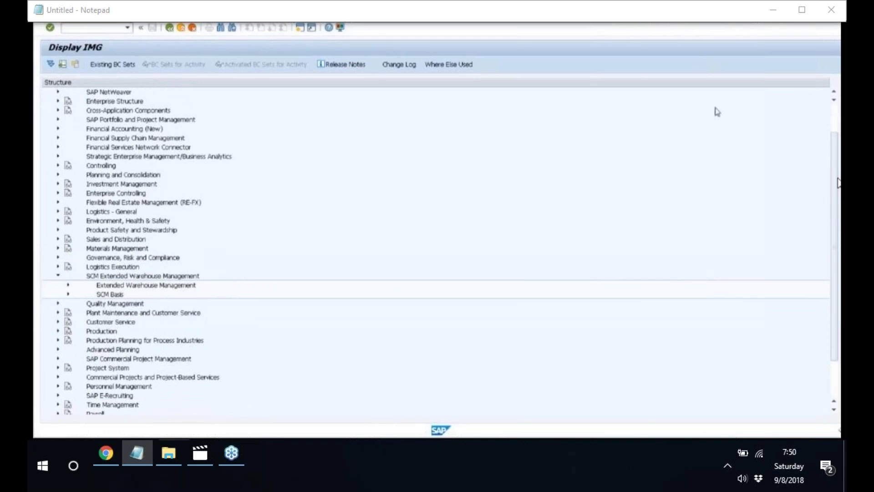
scroll(105, 310, up, 1)
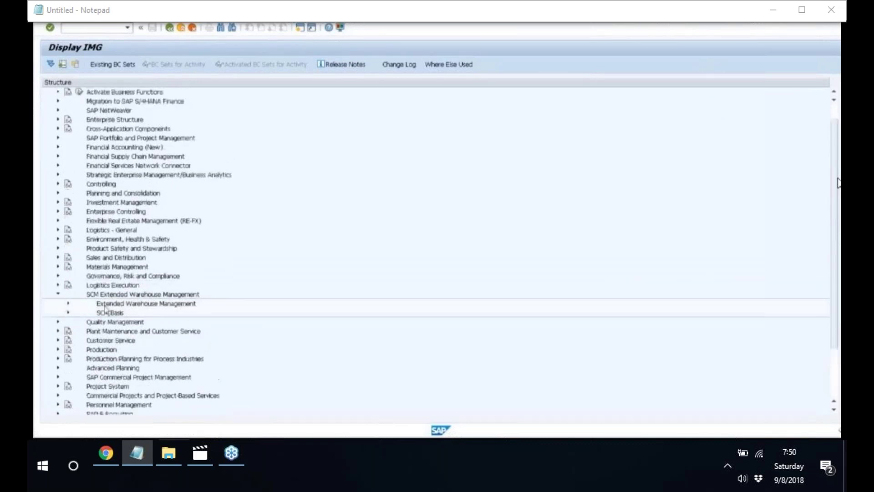
click(69, 303)
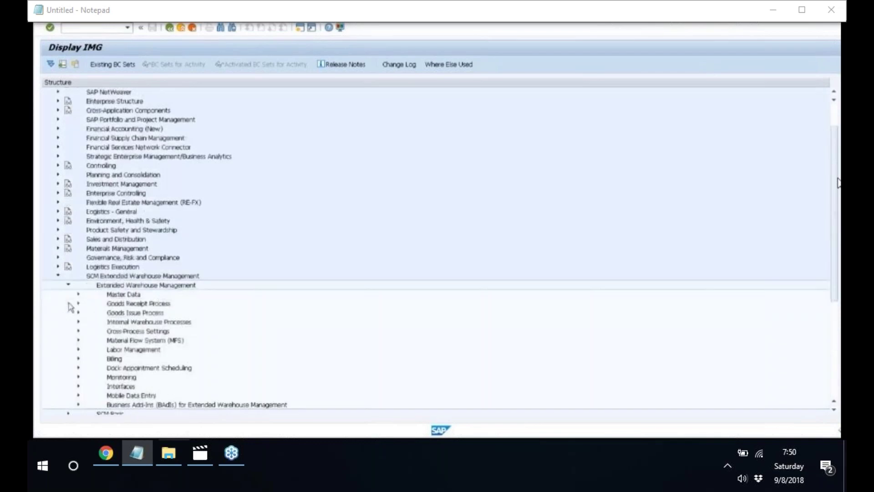
scroll(126, 320, down, 1)
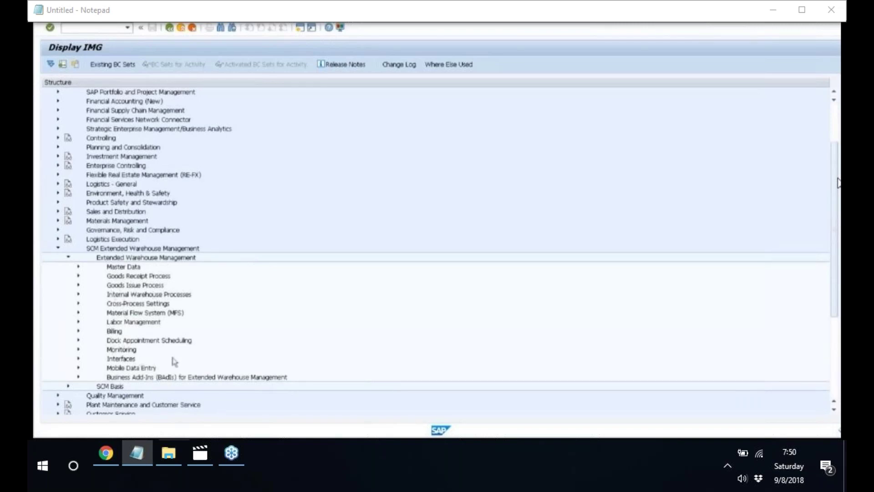
scroll(75, 371, down, 1)
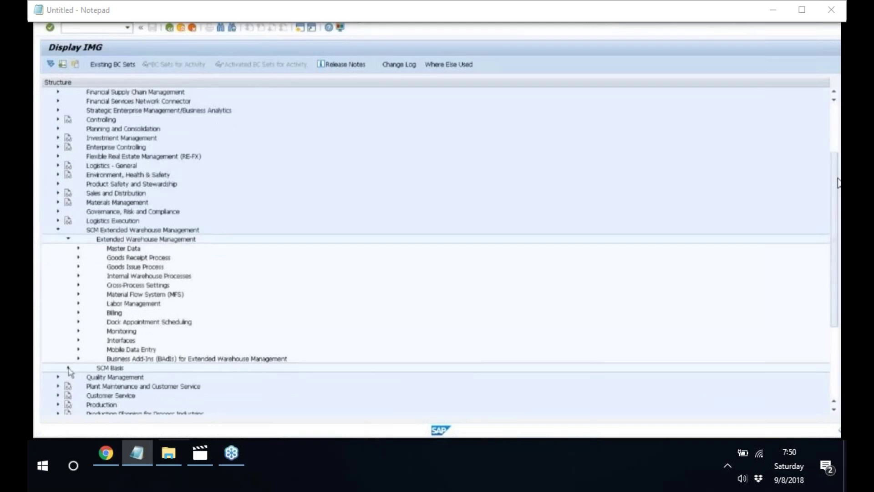
click(68, 368)
scroll(146, 367, down, 1)
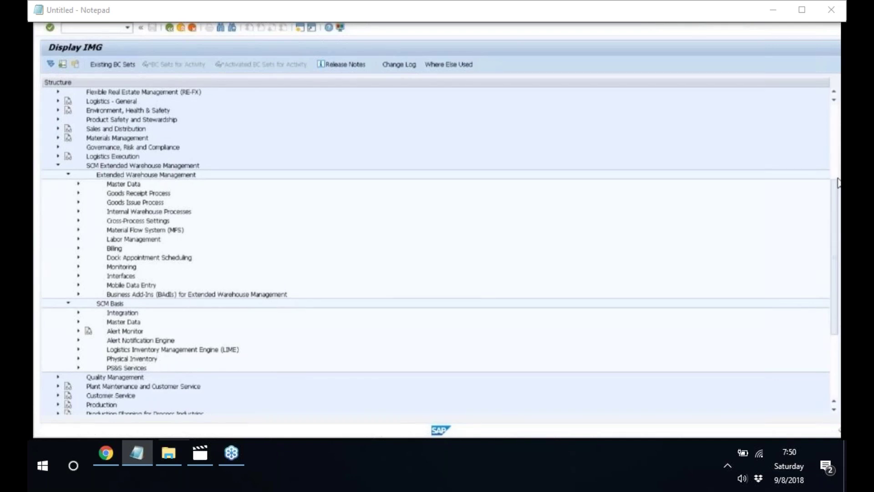
Log on to the ECC system from SAP Logon with the user name and password
mouse_move(231, 453)
click(201, 414)
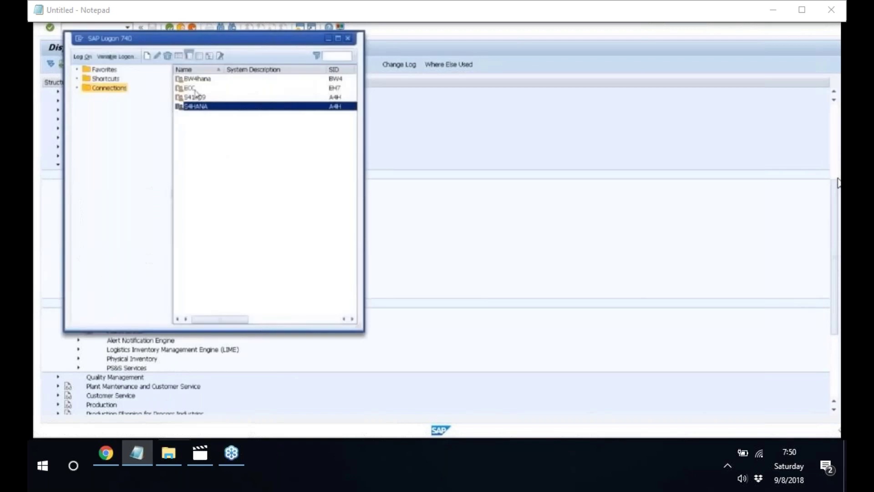
click(195, 89)
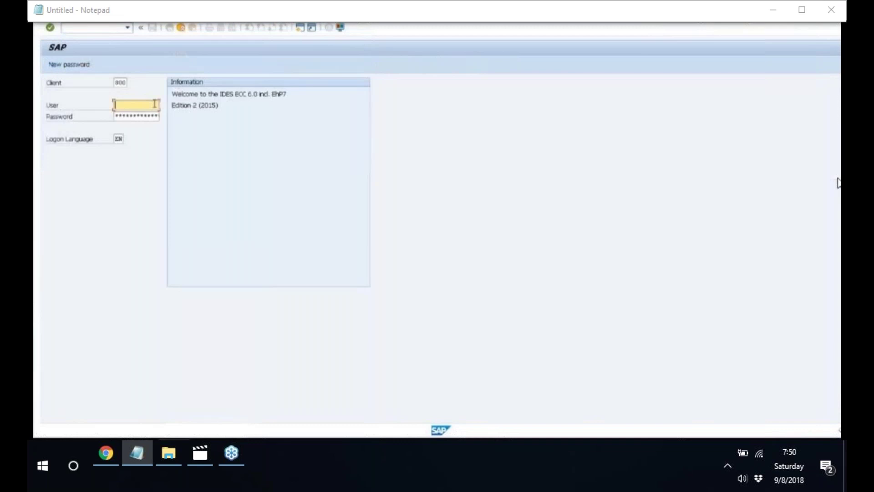
text(BEST)
key(Tab)
key(Right)
key(Right)
key(Right)
key(Right)
key(Right)
key(Right)
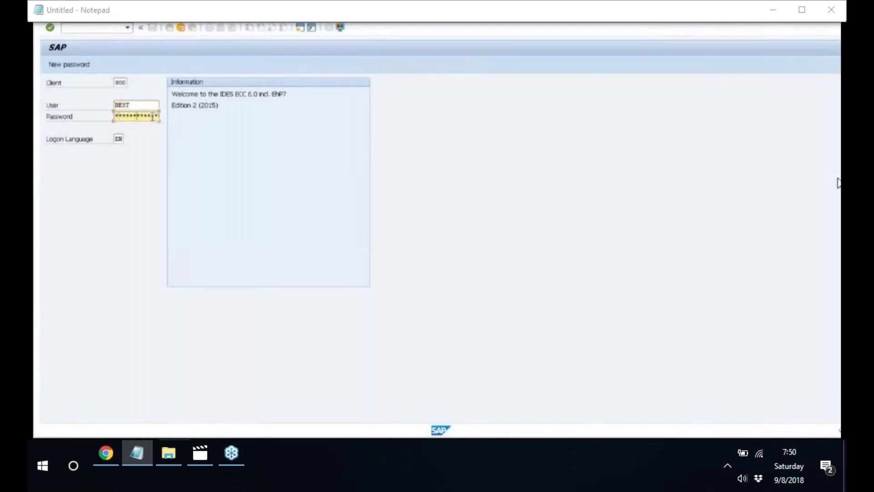
key(Return)
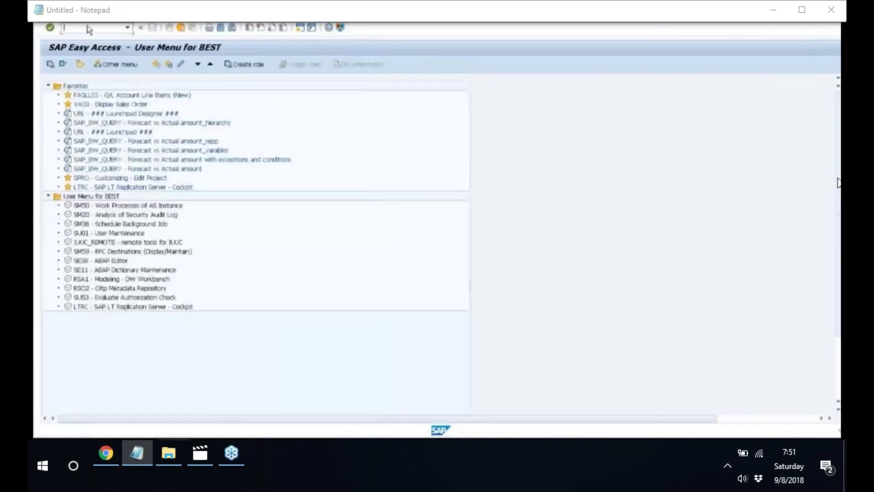
Run spro on ECC and open the SAP Reference IMG
text(spro)
key(Return)
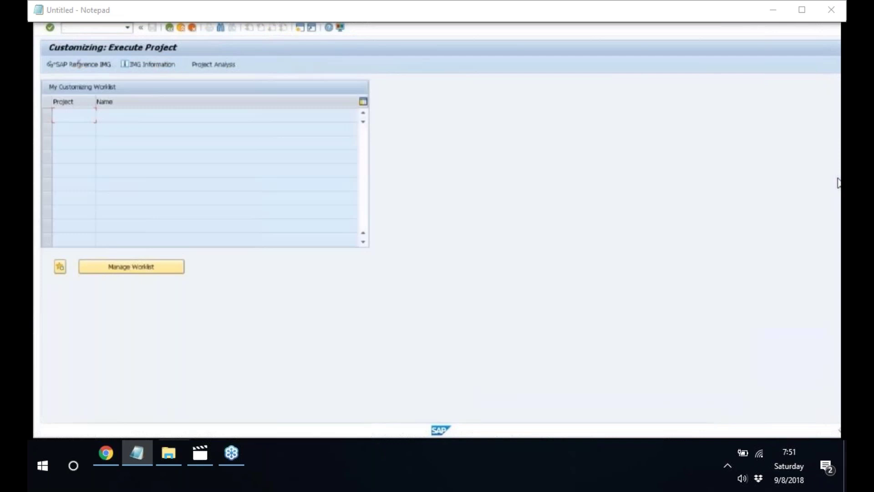
click(75, 68)
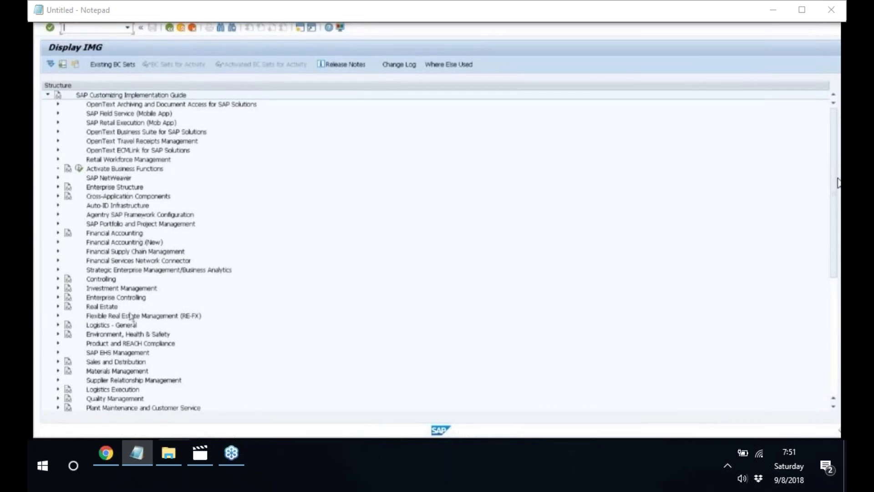
Expand Logistics Execution > Warehouse Management in the ECC IMG, then return to the S/4HANA IMG window
click(58, 390)
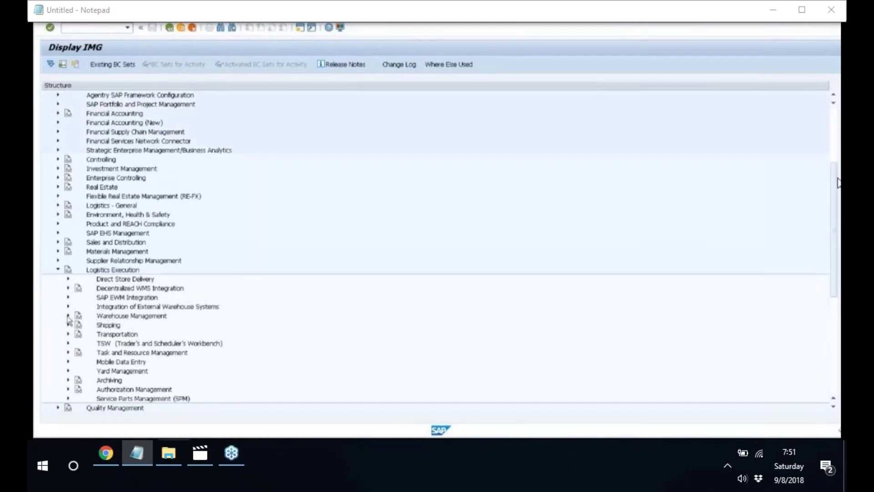
click(68, 319)
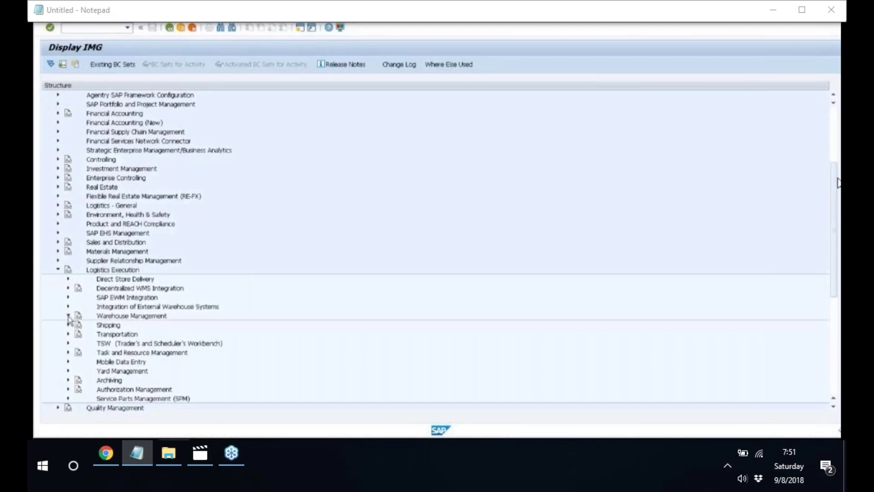
scroll(182, 306, down, 1)
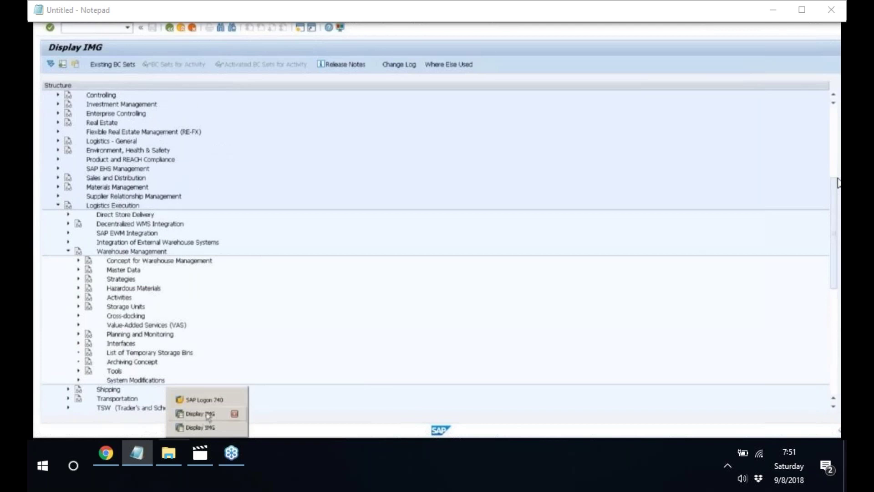
click(208, 414)
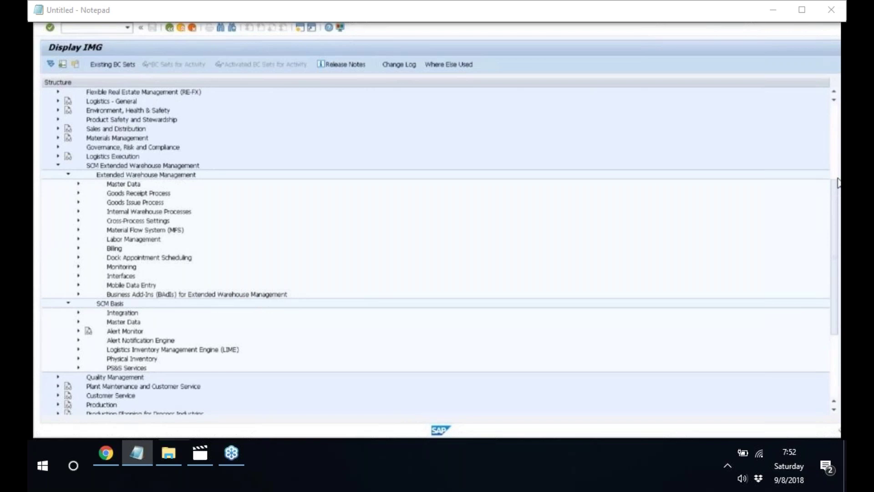
Return to the Paint diagram and commit the Basic & Advanced Functions label
mouse_move(137, 453)
click(172, 427)
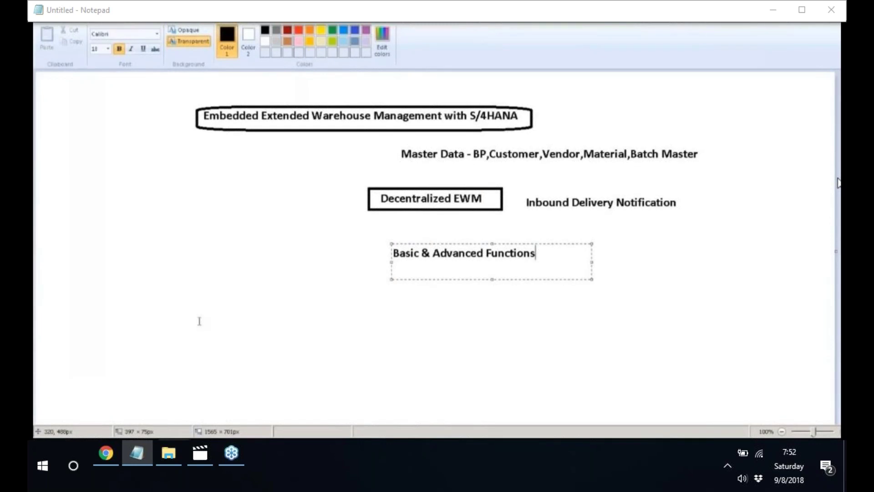
click(145, 135)
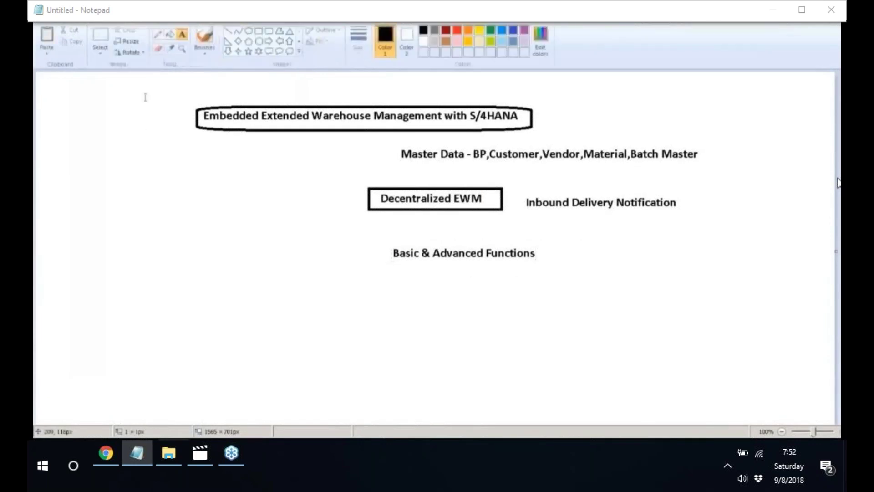
Add the 'EWM' heading at the canvas left and 'Embedded EWM' beside it
click(80, 205)
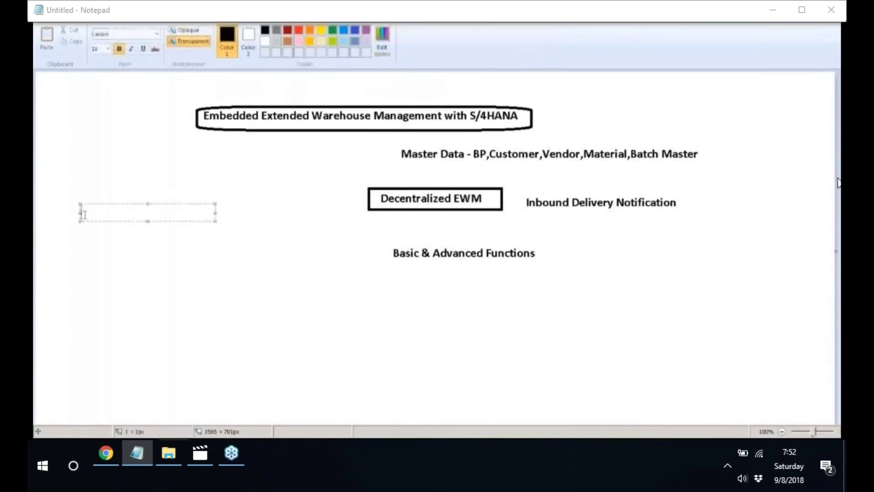
text(EWM)
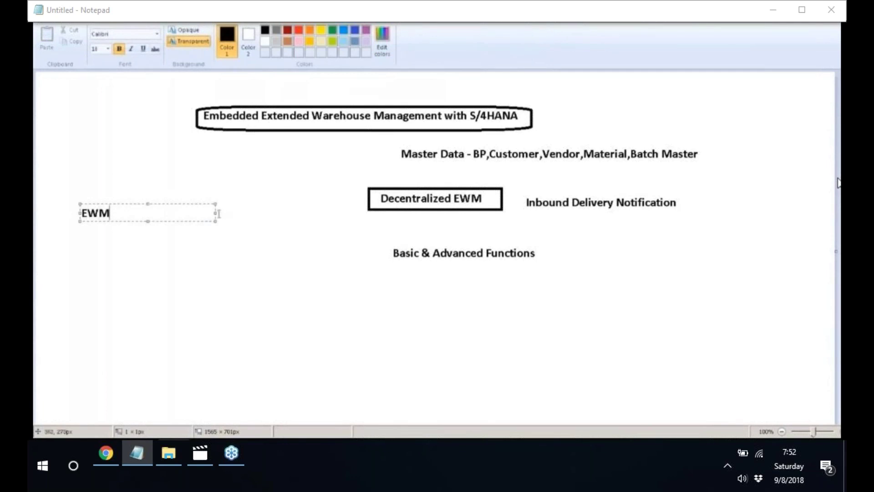
click(213, 215)
click(214, 215)
text(E)
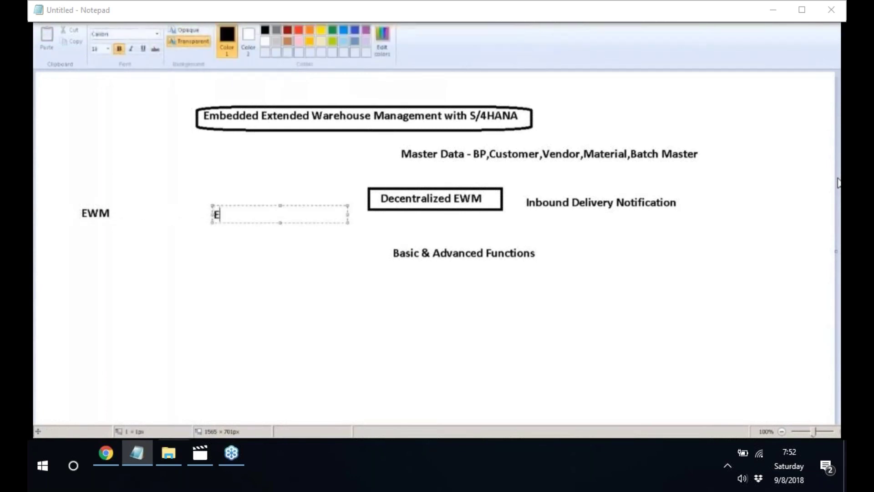
text(mbedde)
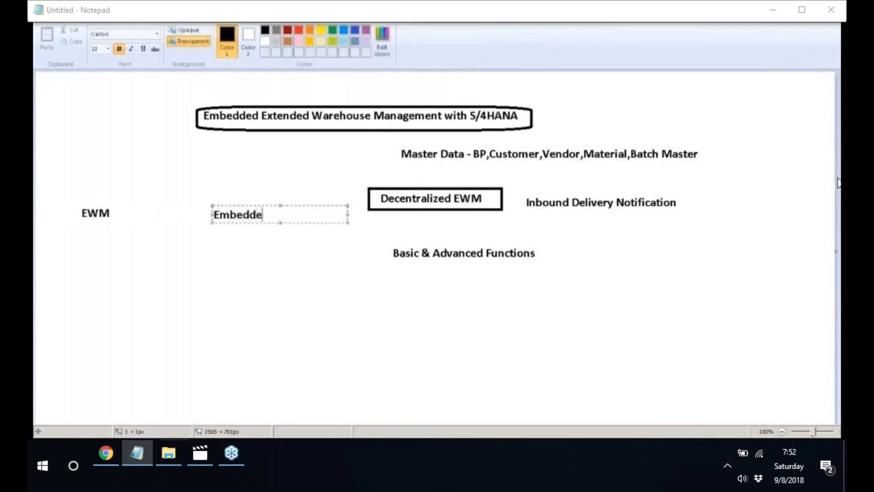
text( dEWM)
click(149, 276)
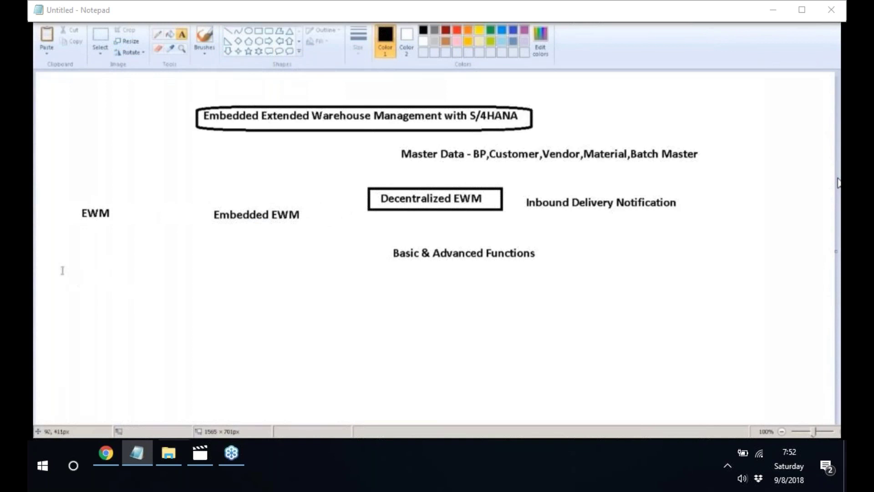
Add the note 'Single step putway & Picking Activities' below the EWM heading
click(59, 246)
text(Single)
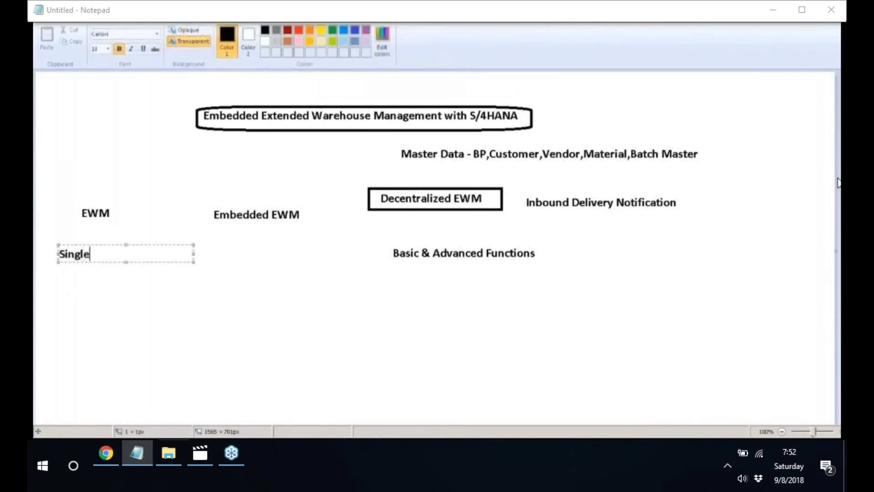
text( step putway)
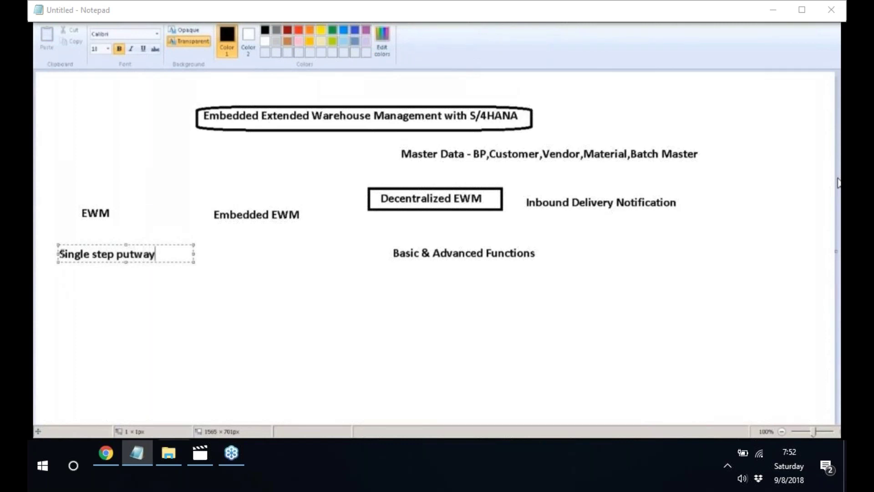
text( & )
text(Pick)
text(ing)
text( A)
text(ctivi)
text(ties)
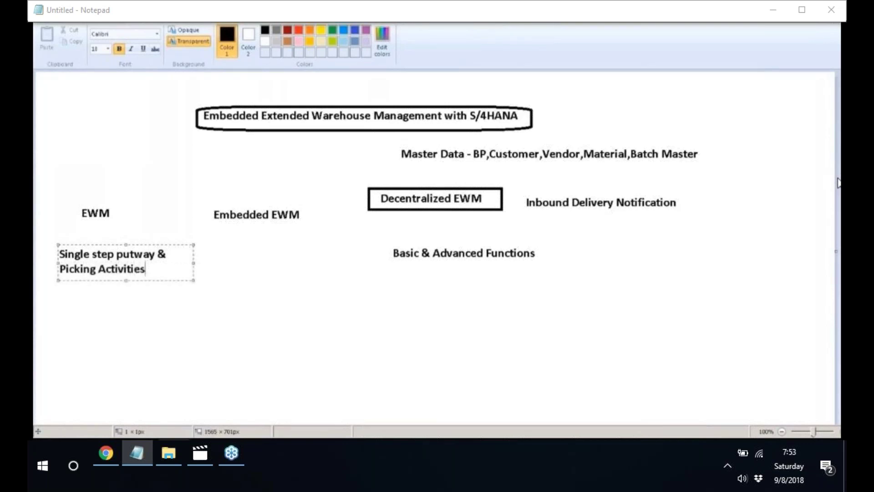
click(230, 265)
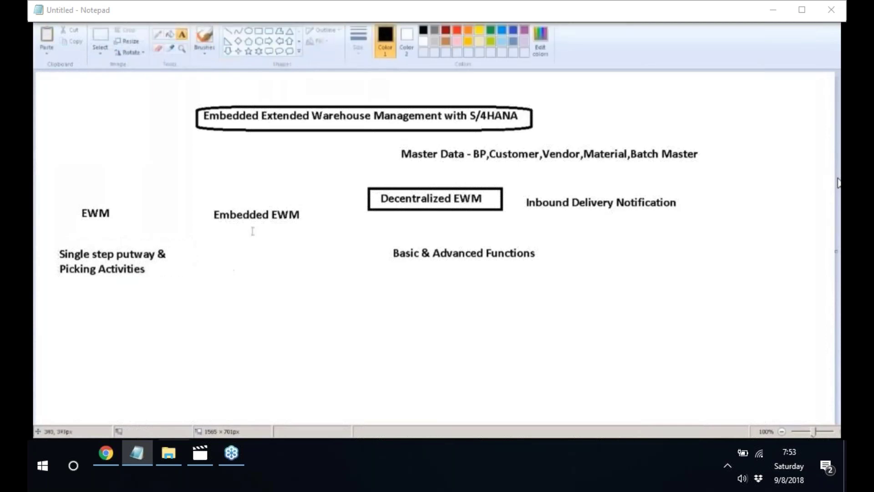
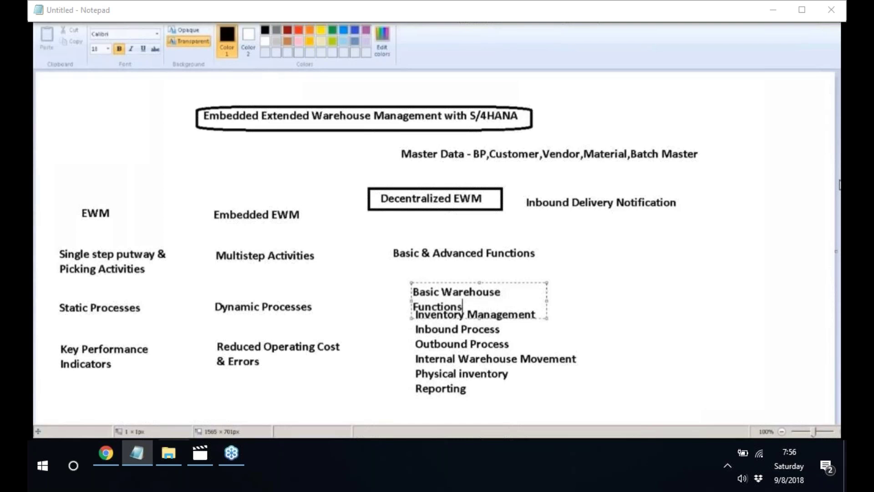
Fit the Basic Warehouse Functions heading on one line and start a list with 'Inventory Management Optimization'
drag(547, 301, 615, 305)
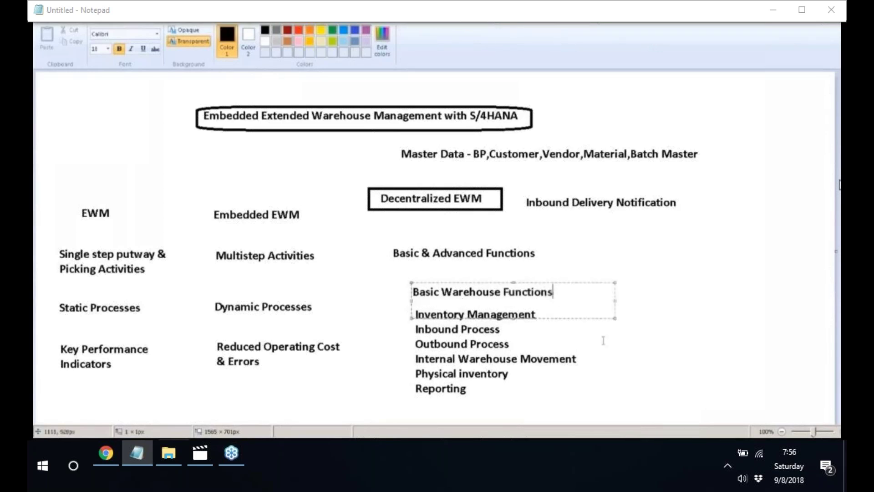
click(631, 312)
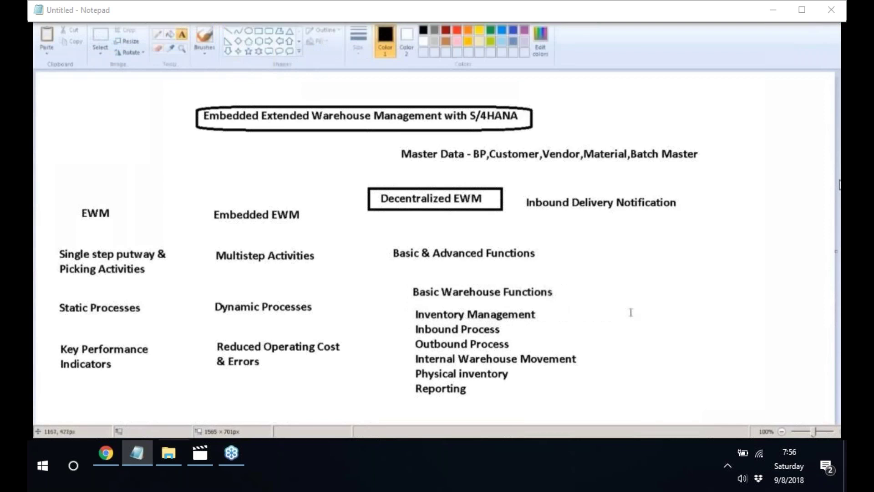
click(618, 306)
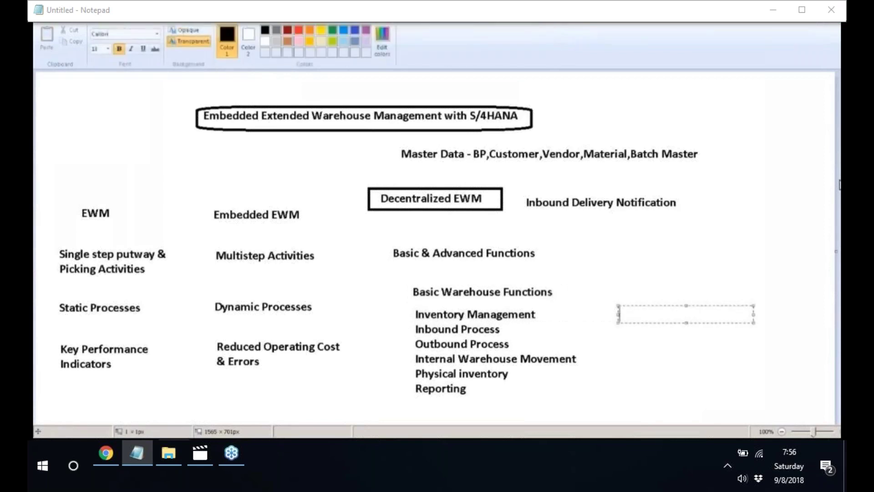
text(Inventory M)
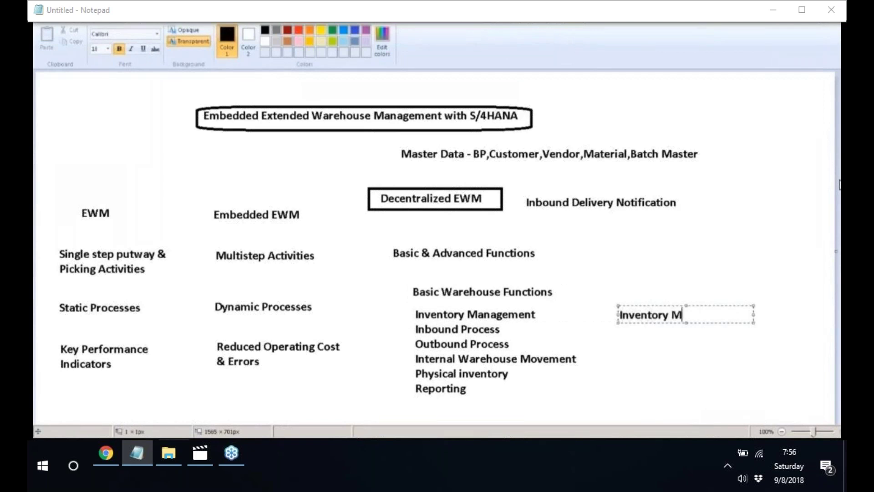
text(anagement )
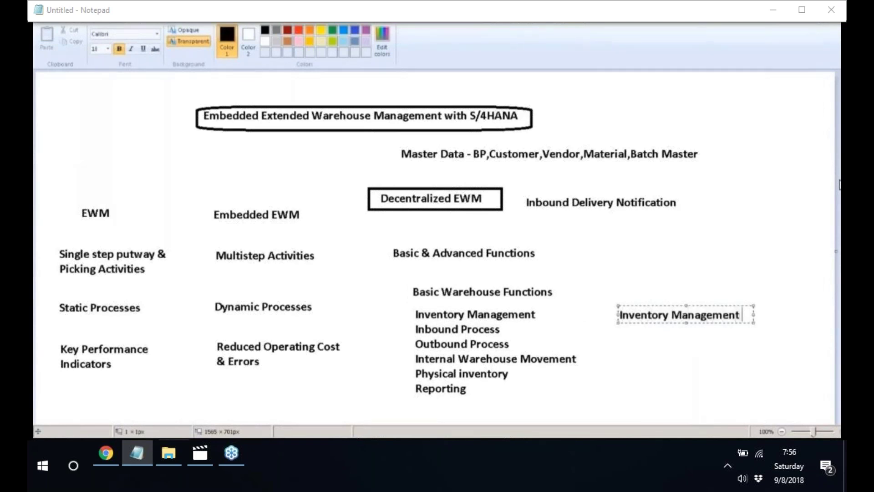
text(Optimization)
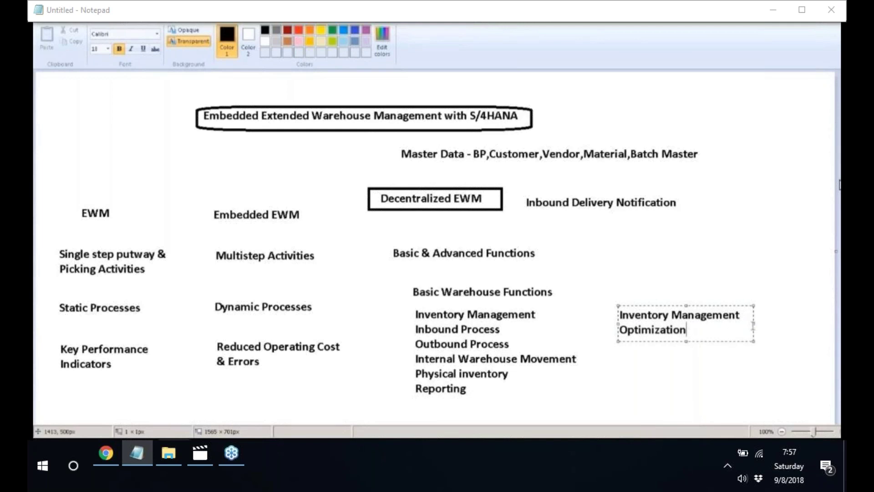
drag(753, 324, 836, 323)
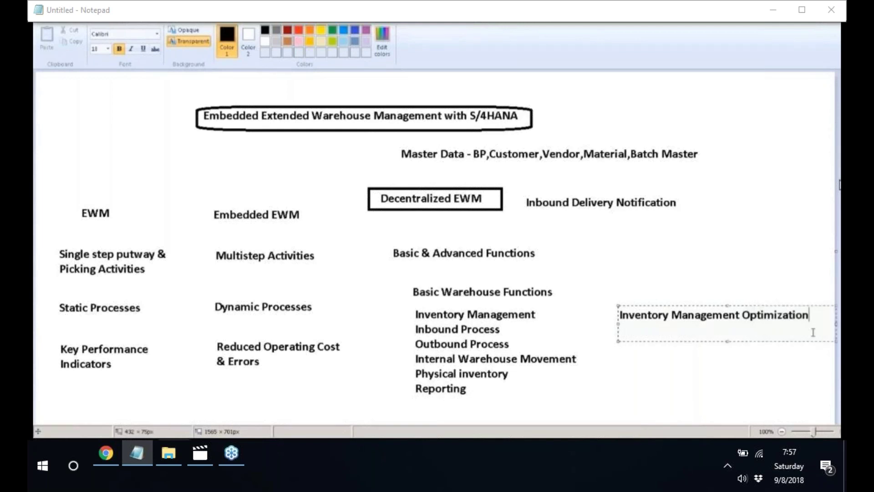
Add 'Inbound Process Optimization' as the second line of the new list
key(Return)
text(Inboun)
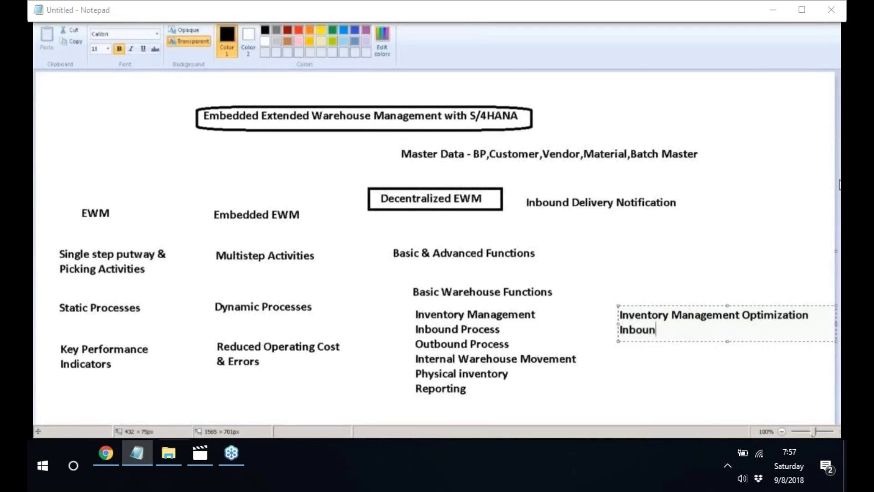
text(d Process )
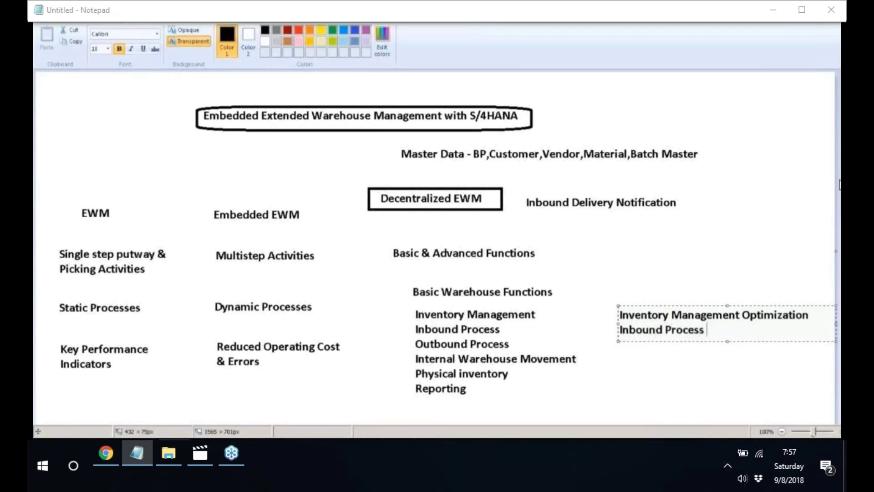
text(Optimization)
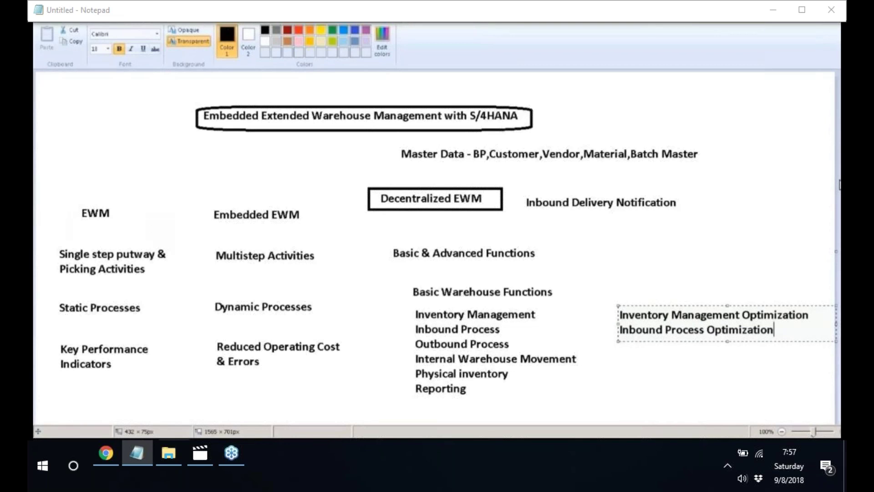
key(Return)
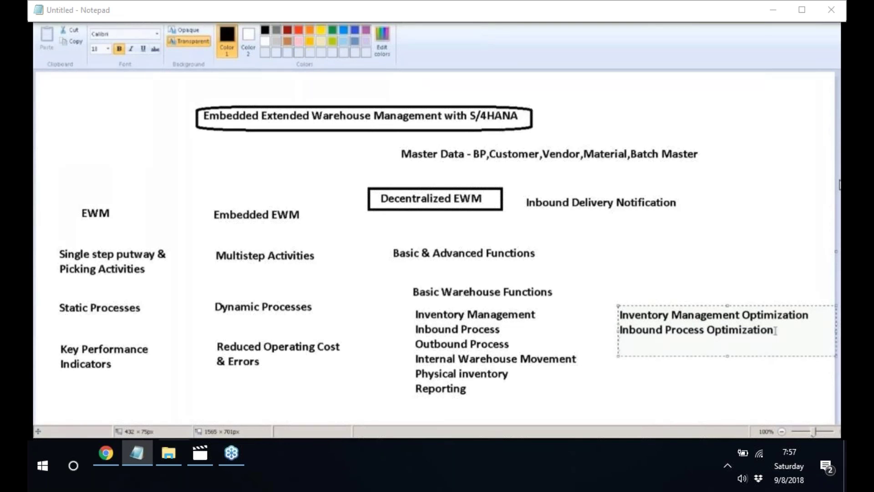
Copy the inbound line and edit it into 'Outbound Process Optimization' as the third line
drag(775, 331, 620, 329)
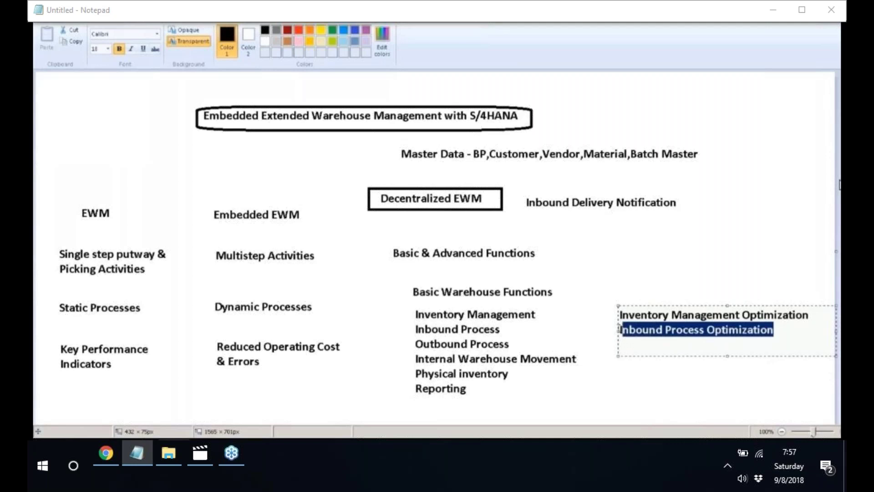
key(ctrl+c)
click(650, 345)
key(Return)
key(ctrl+v)
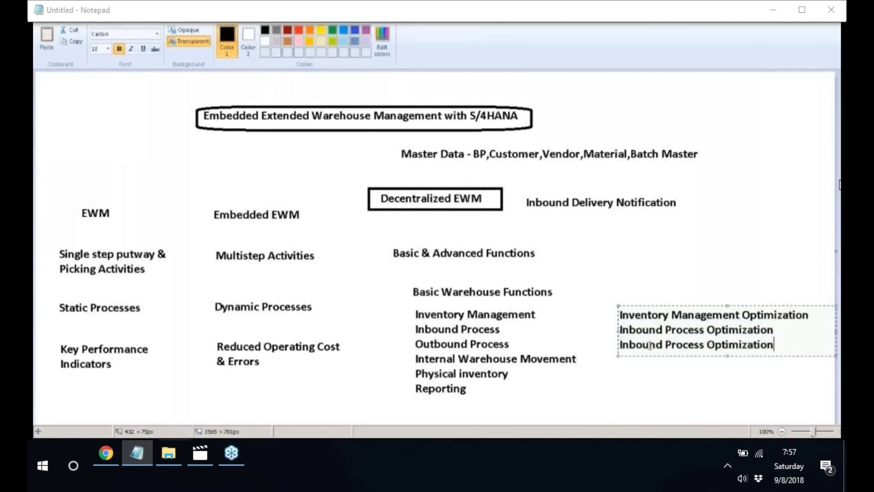
click(627, 346)
key(BackSpace)
key(BackSpace)
text(Ou)
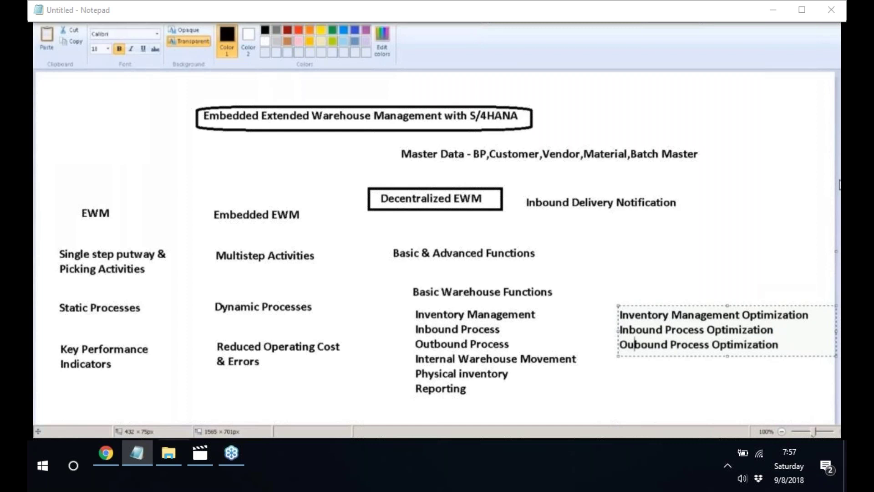
text(t)
Finish the list with 'Material Flow Control' and 'Warehouse Billing' and commit it
click(788, 344)
key(Return)
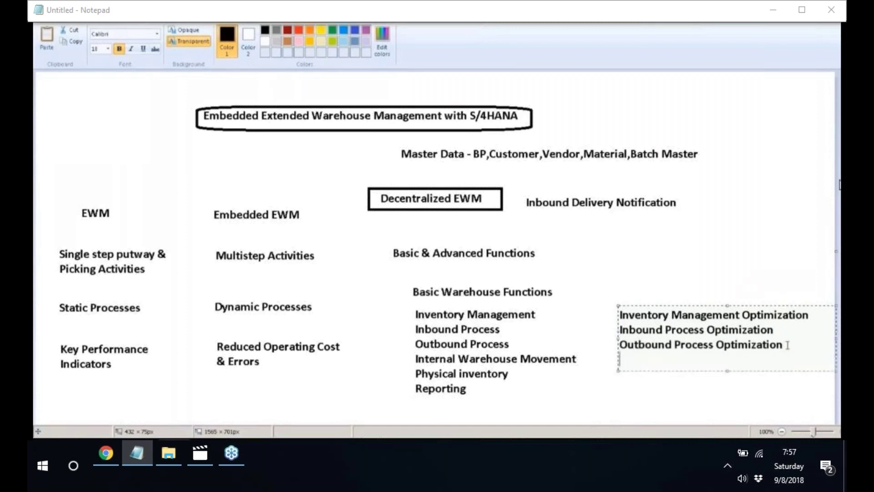
text(Material F)
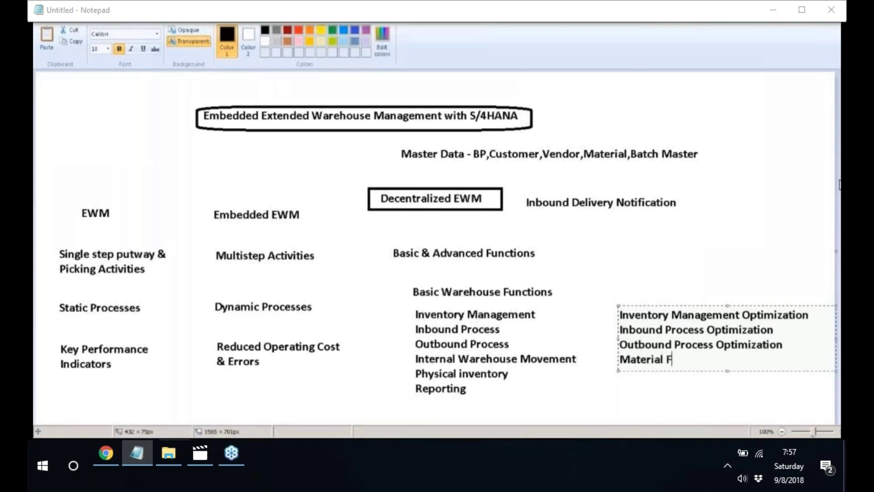
text(low Control)
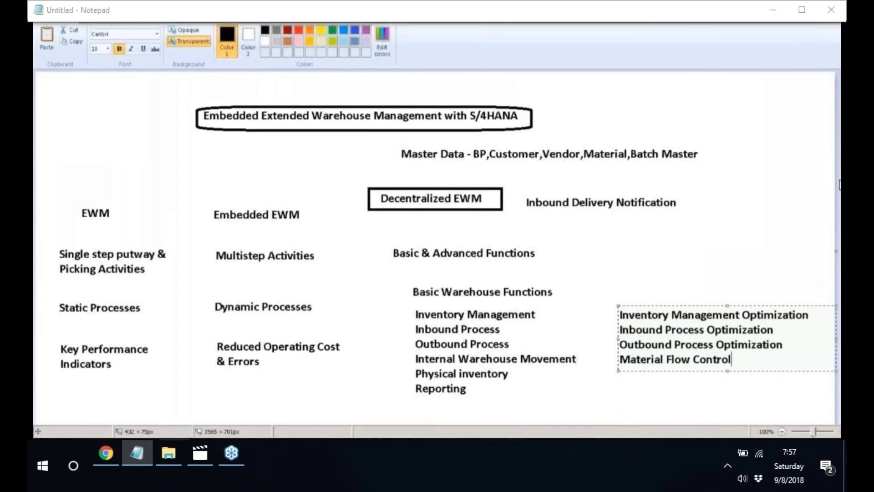
key(Return)
text(Wa)
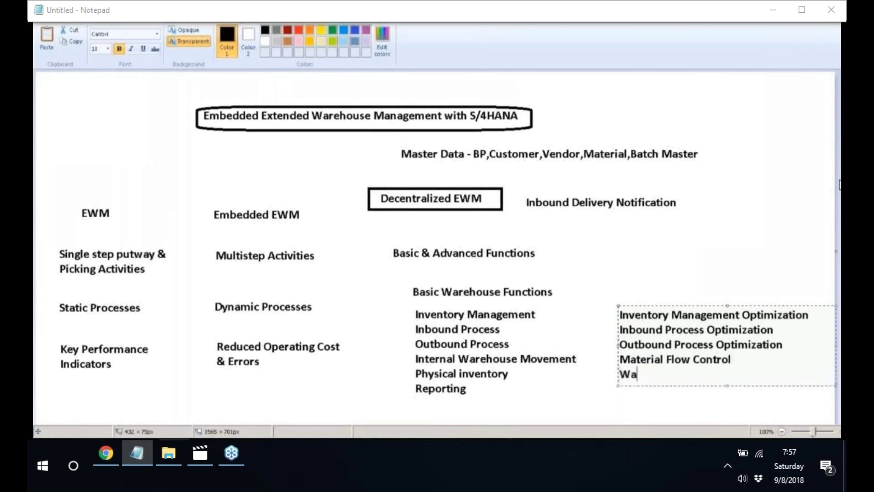
text(rehouse B)
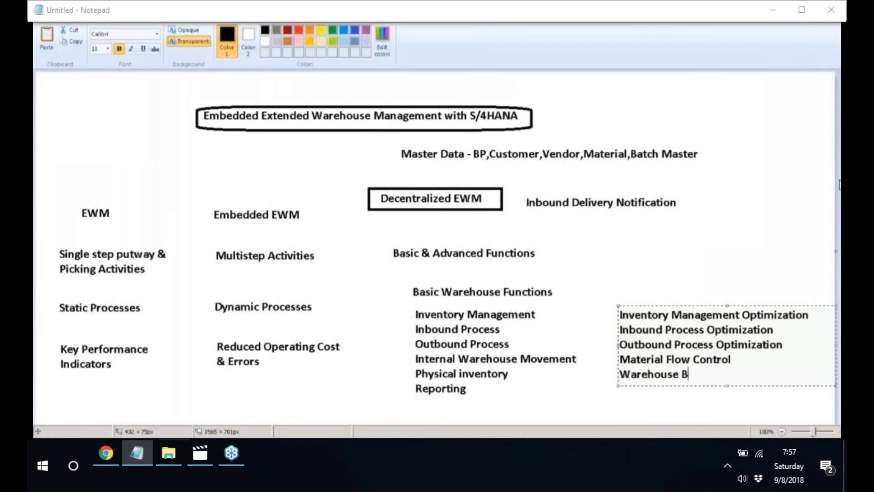
text(illing)
key(Escape)
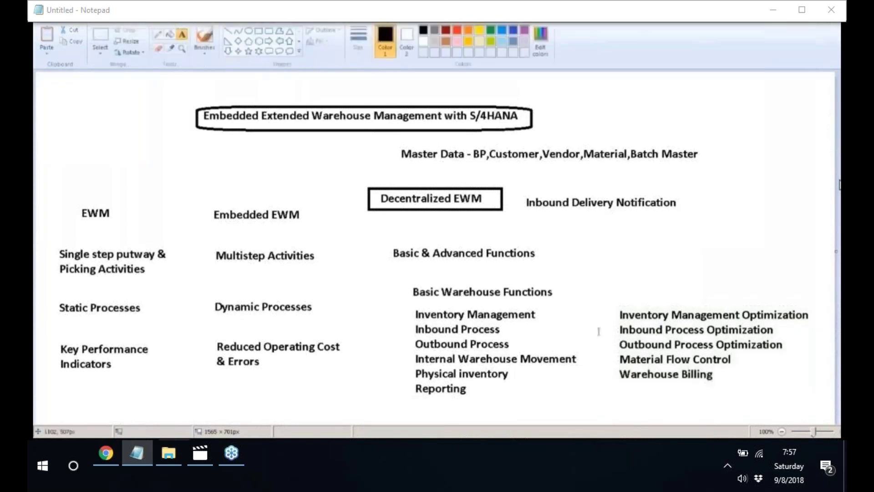
Add a one-line 'Advanced Warehouse Functions' heading above the optimization list
click(609, 289)
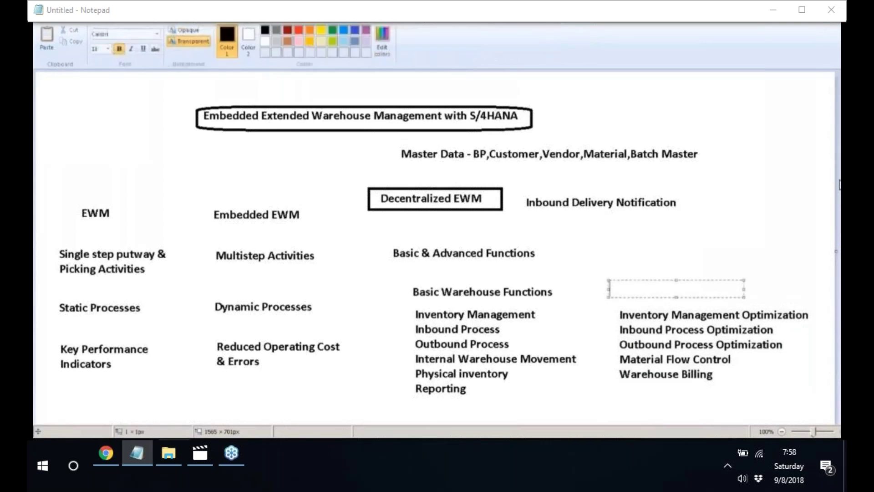
text(Advanced)
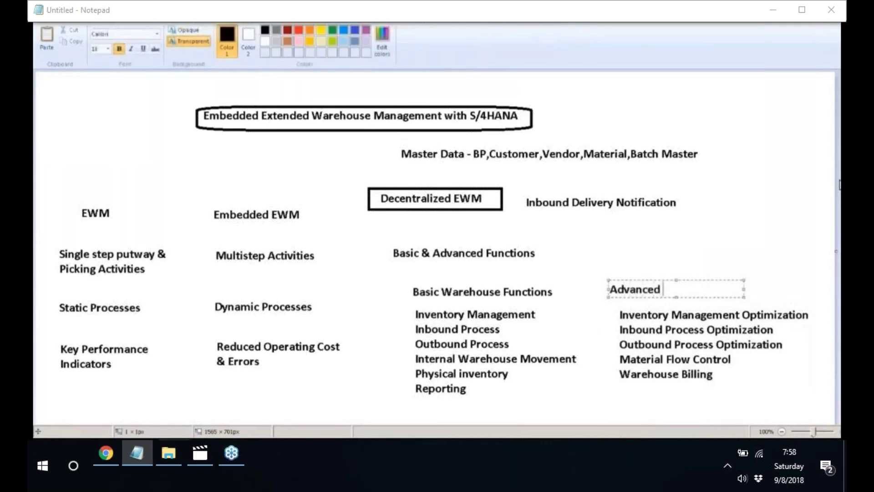
text( Warehouse Fun)
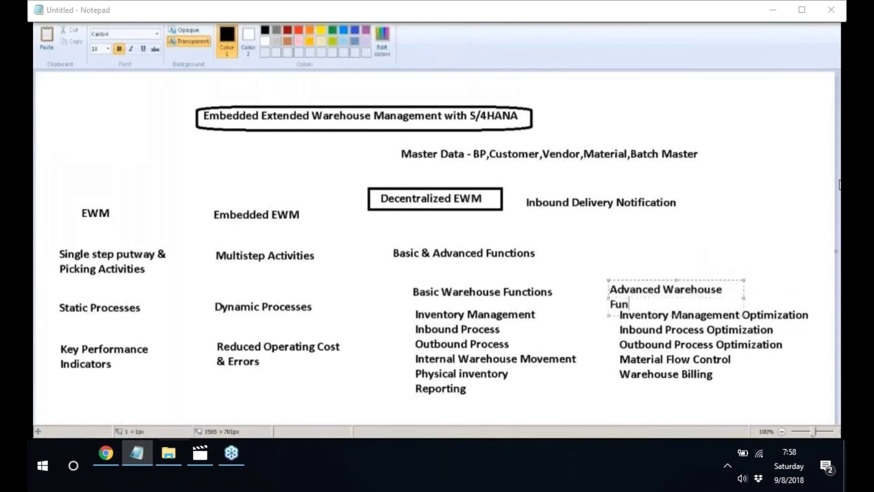
text(ctions)
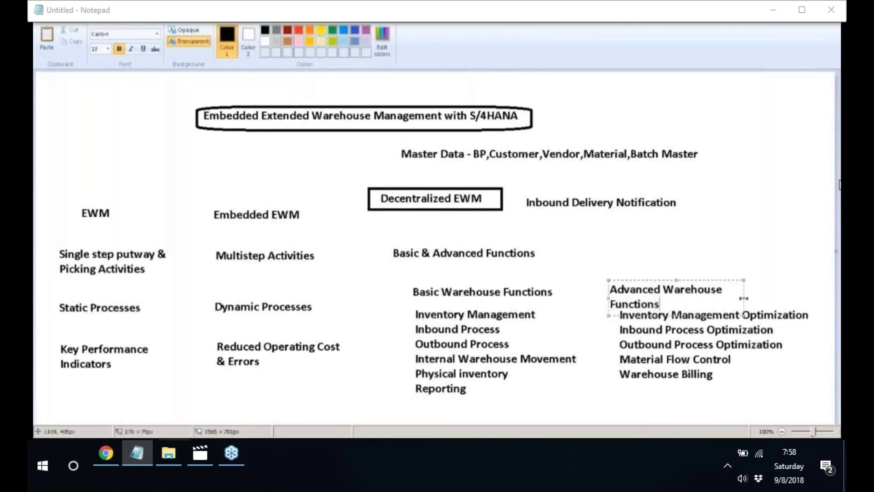
drag(744, 298, 825, 298)
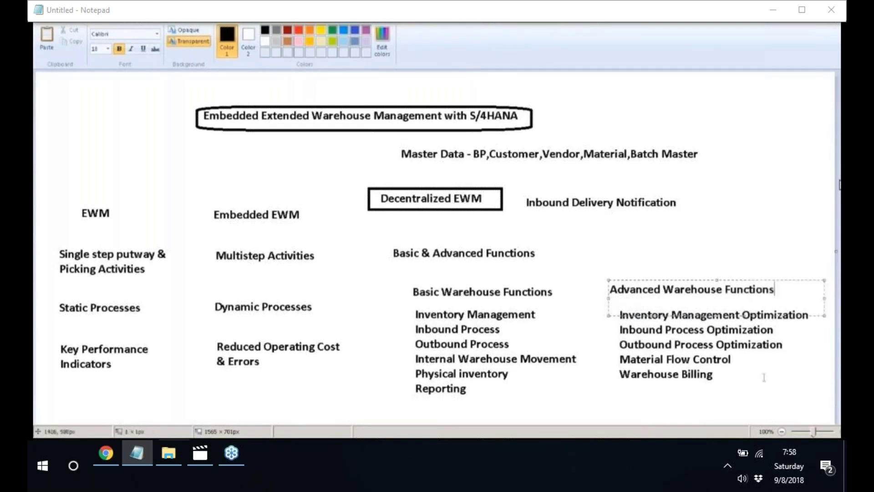
click(763, 377)
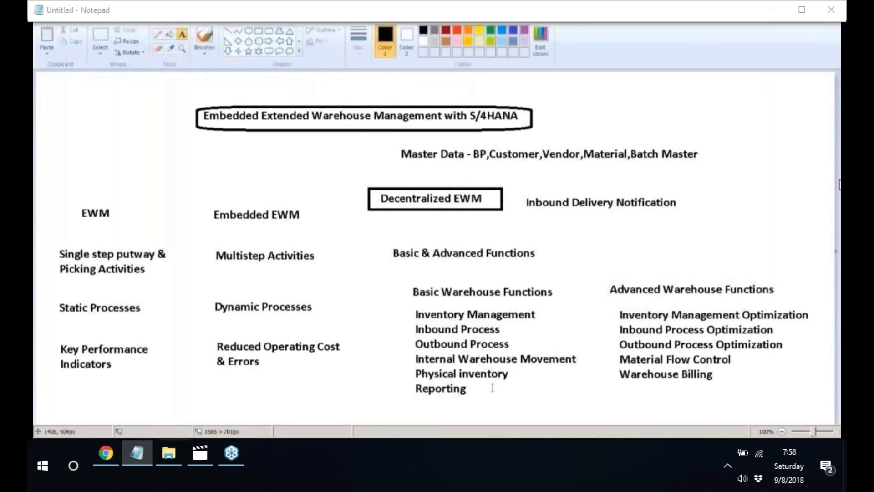
Draw rounded rectangles around the basic and advanced function lists
click(269, 33)
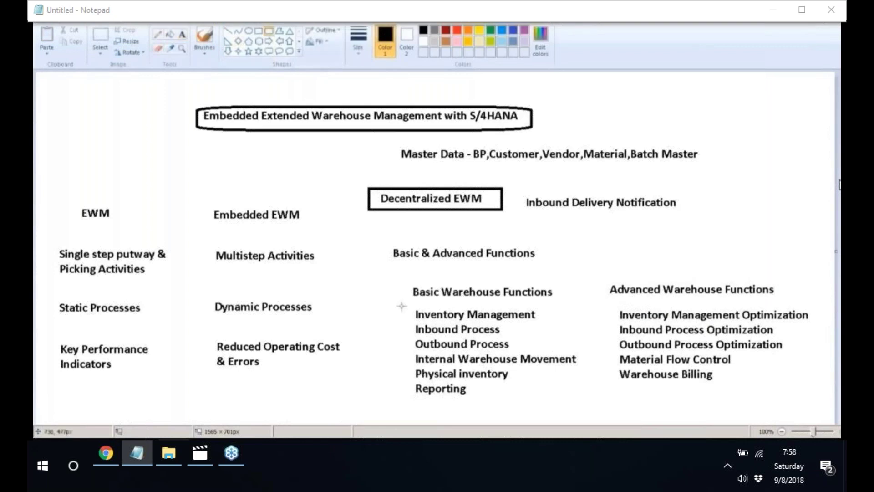
drag(401, 306, 585, 402)
click(611, 306)
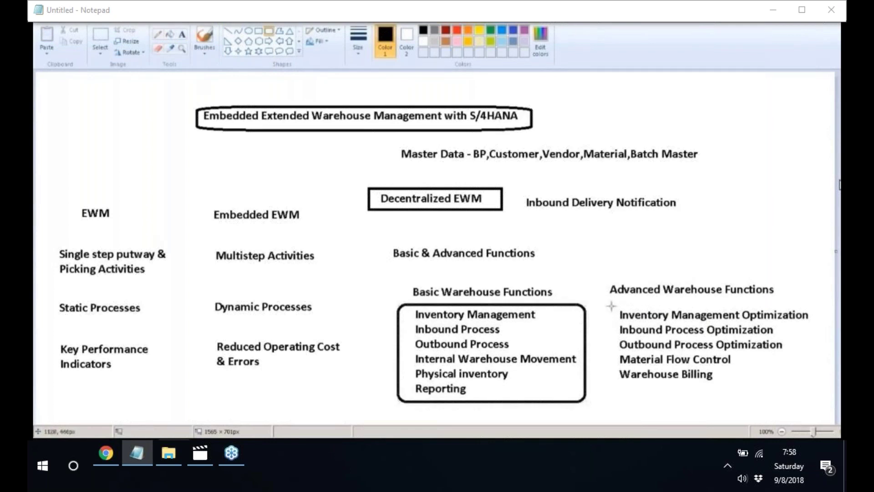
drag(611, 306, 821, 390)
In the SAP Display IMG window, expand SCM Basis branches: Integration, Master Data, Physical Inventory, PS&S Services
mouse_move(200, 452)
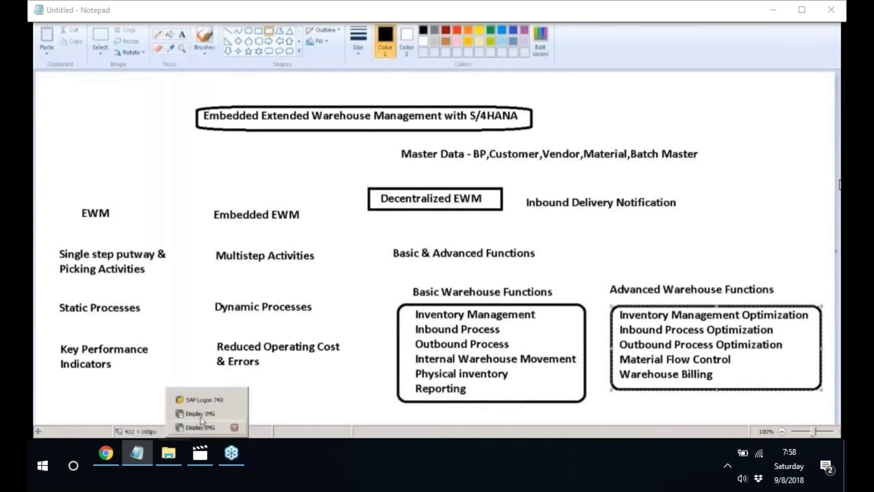
click(201, 415)
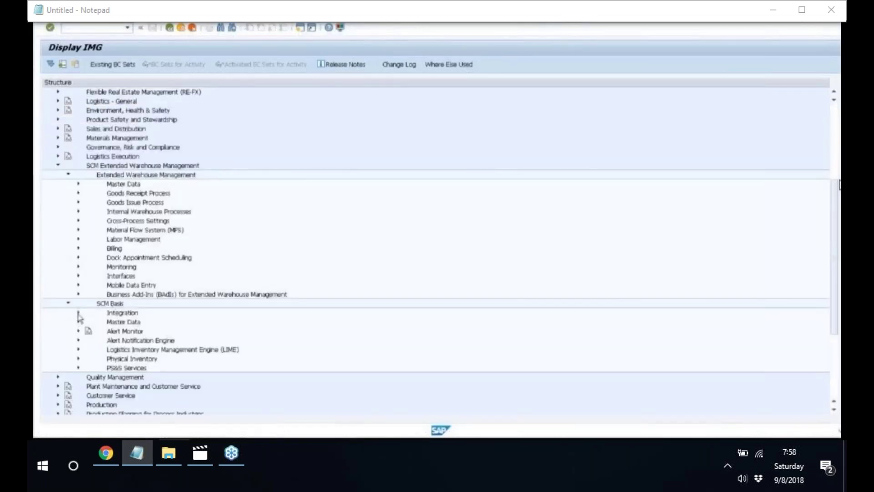
click(78, 312)
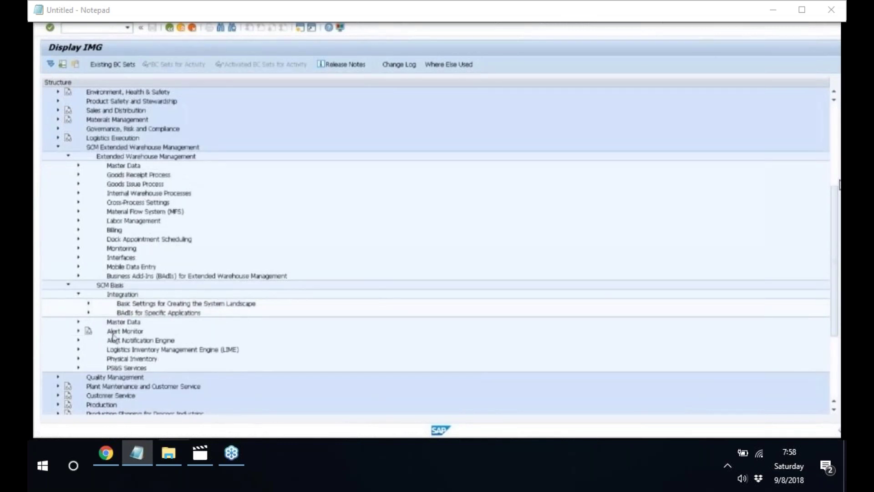
scroll(81, 315, down, 1)
click(78, 312)
scroll(81, 315, down, 1)
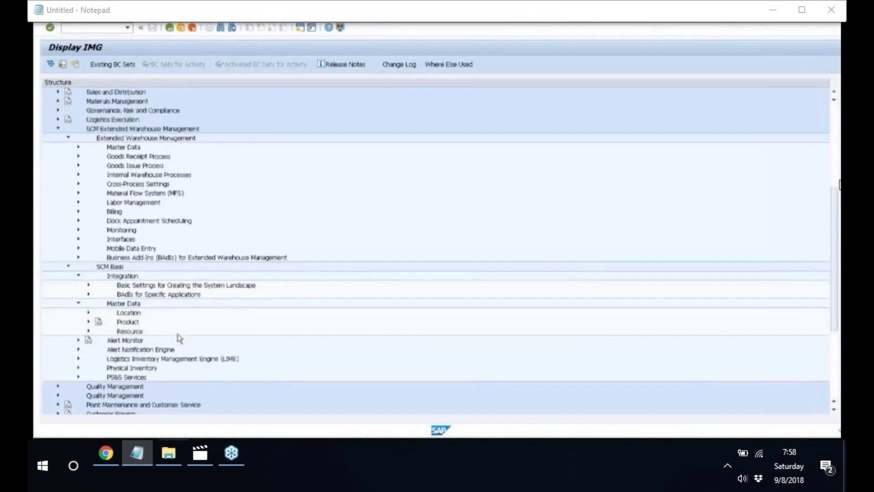
scroll(179, 338, down, 1)
click(79, 359)
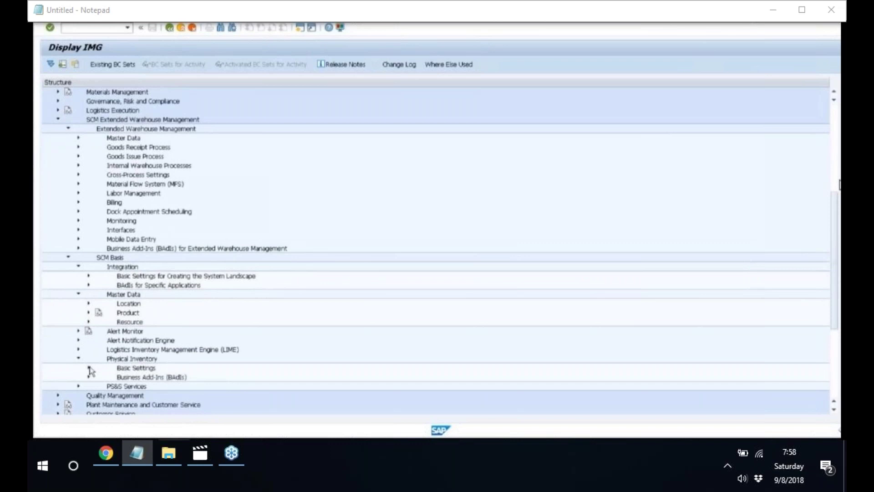
click(89, 368)
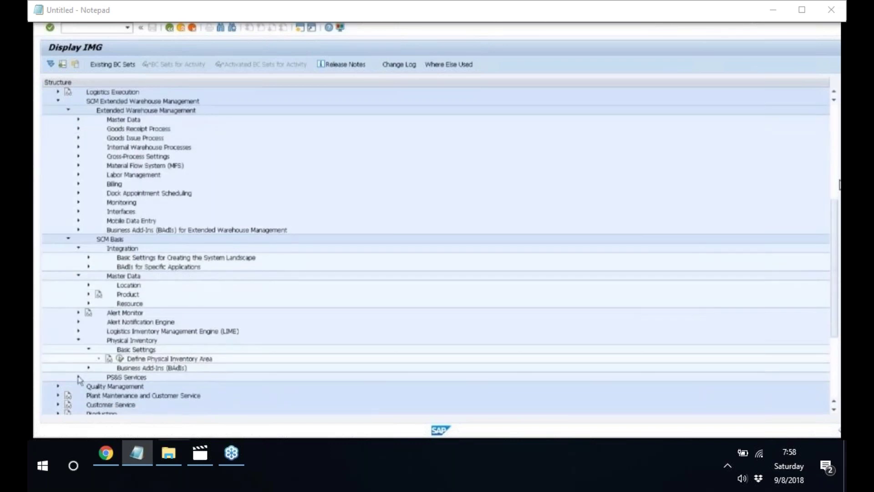
click(79, 377)
Expand Internal Warehouse Processes, Warehouse Optimization, Physical Inventory and Billing under Extended Warehouse Management
scroll(156, 320, down, 2)
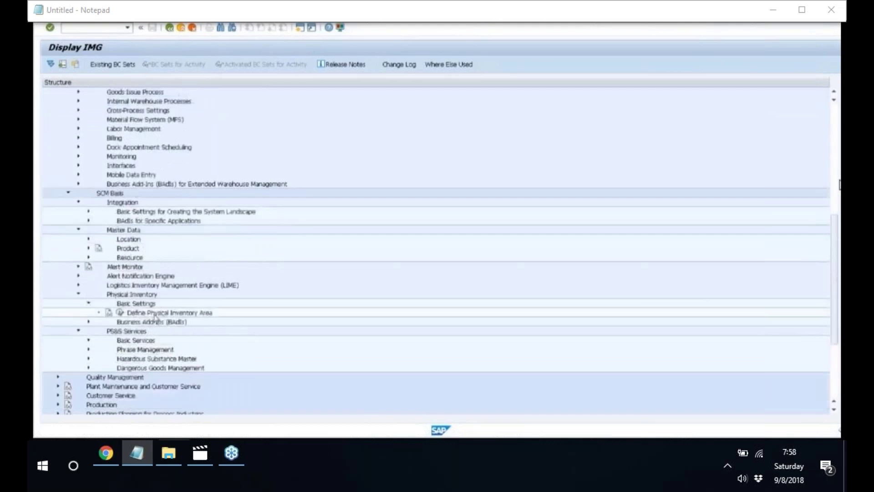
scroll(156, 320, up, 1)
scroll(151, 313, up, 2)
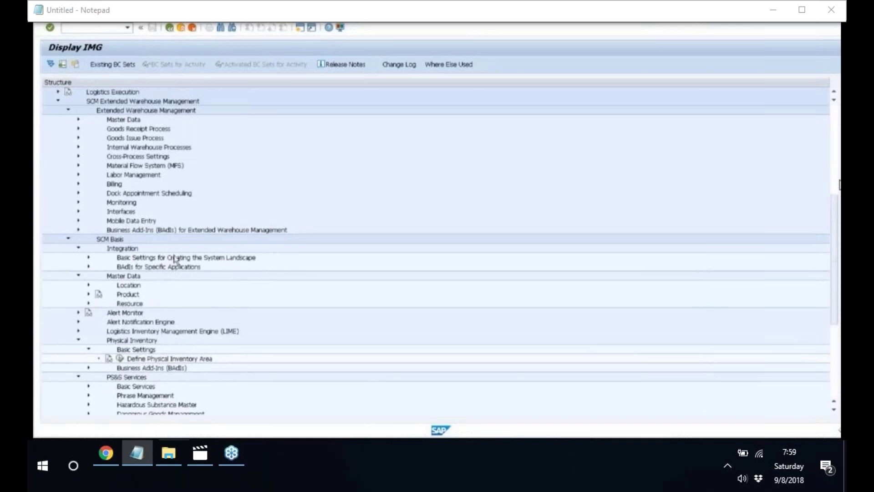
scroll(176, 260, up, 1)
scroll(176, 259, up, 1)
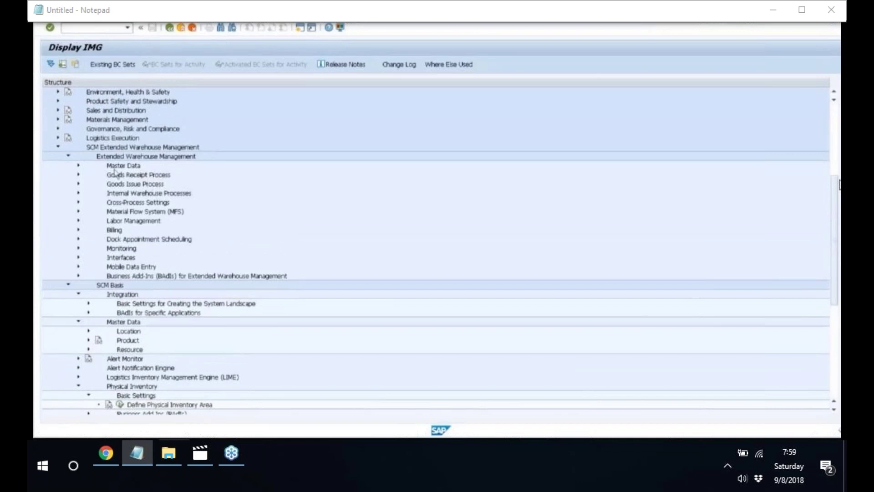
click(79, 193)
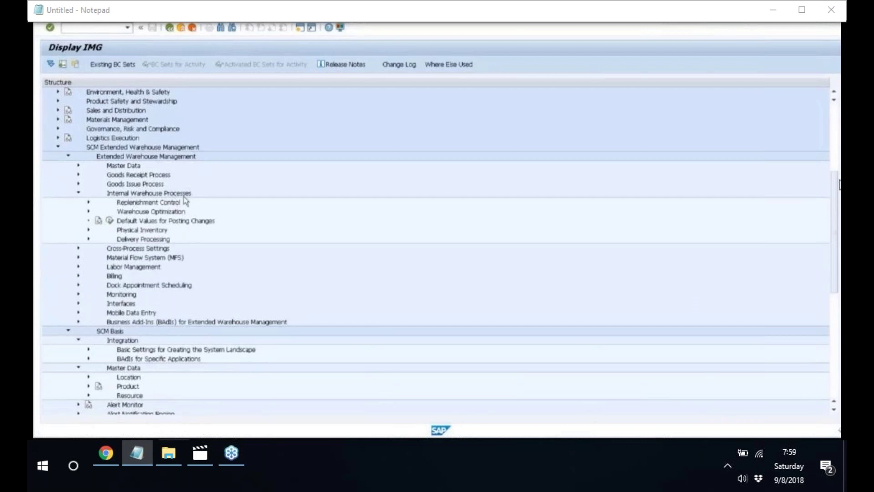
click(89, 211)
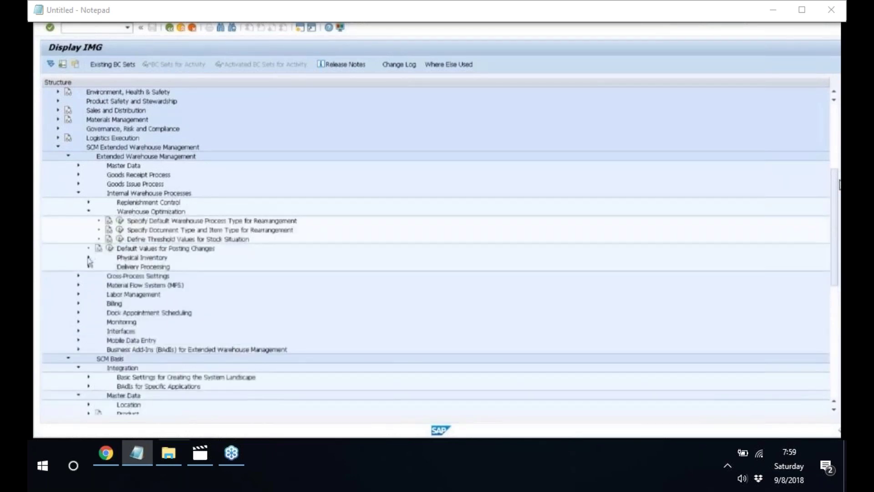
click(89, 257)
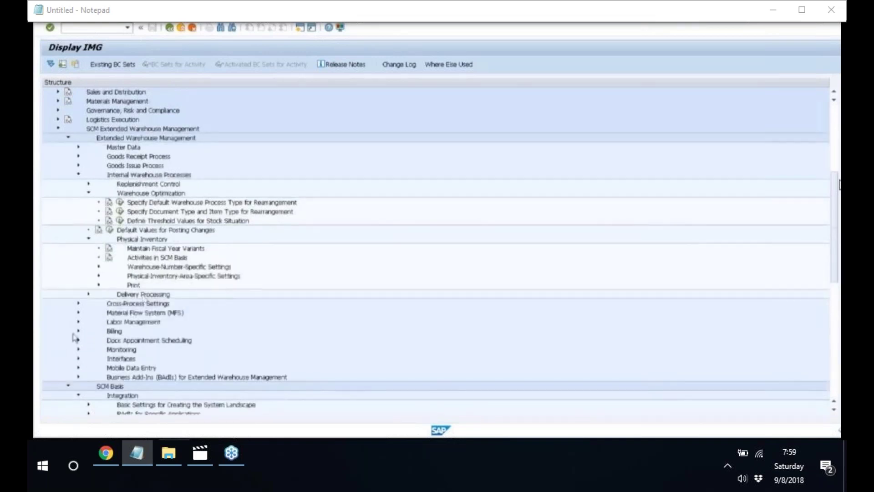
click(78, 331)
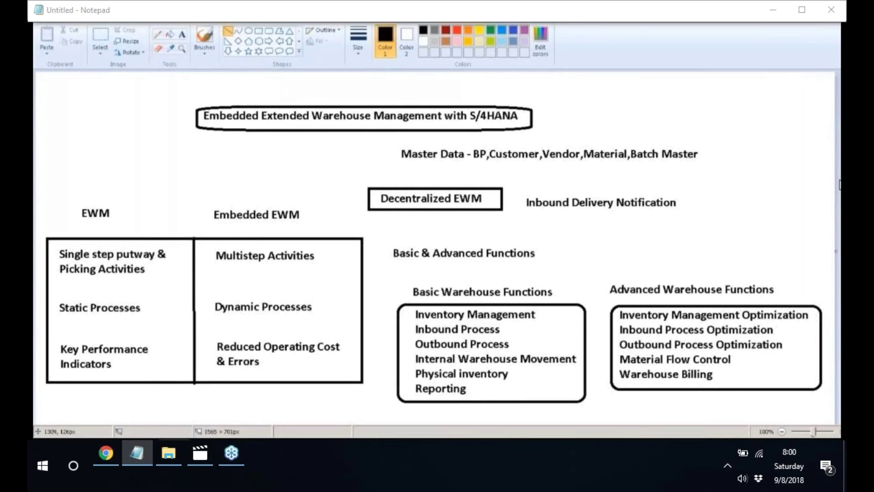
mouse_move(200, 452)
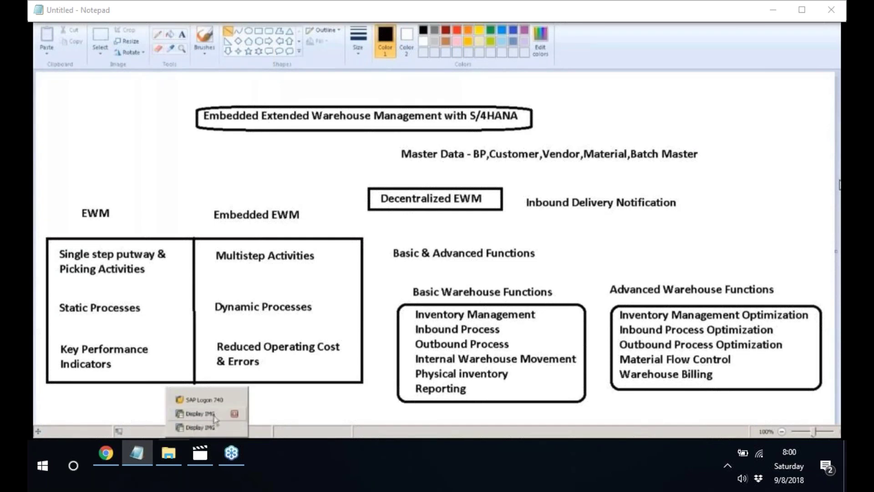
Under Extended Warehouse Management's Master Data, open Acknowledge Use of Advanced Functions for warehouse 1709
click(201, 414)
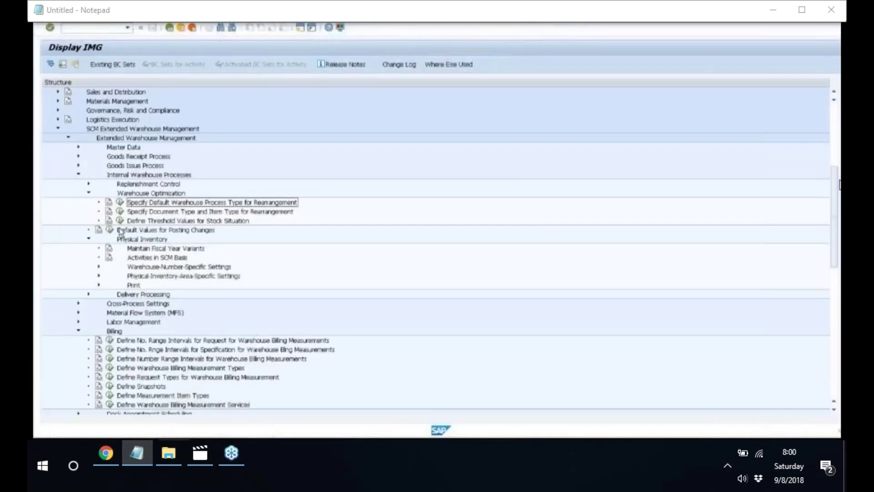
click(78, 147)
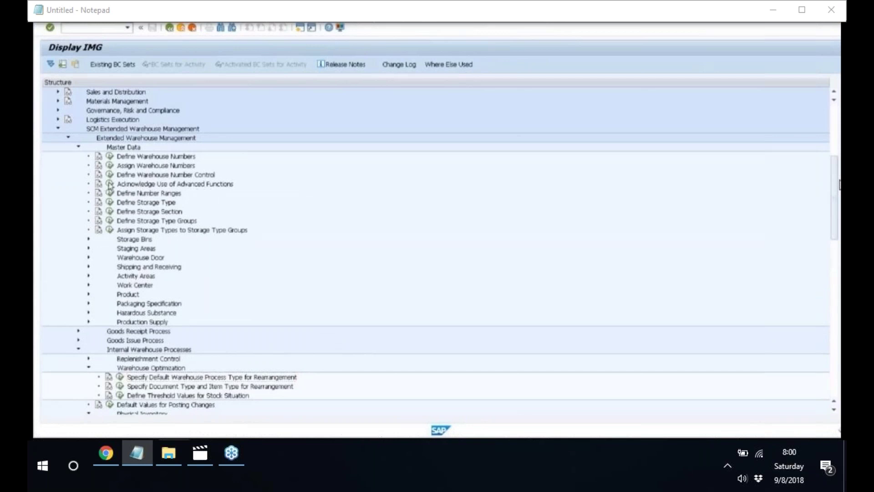
click(110, 184)
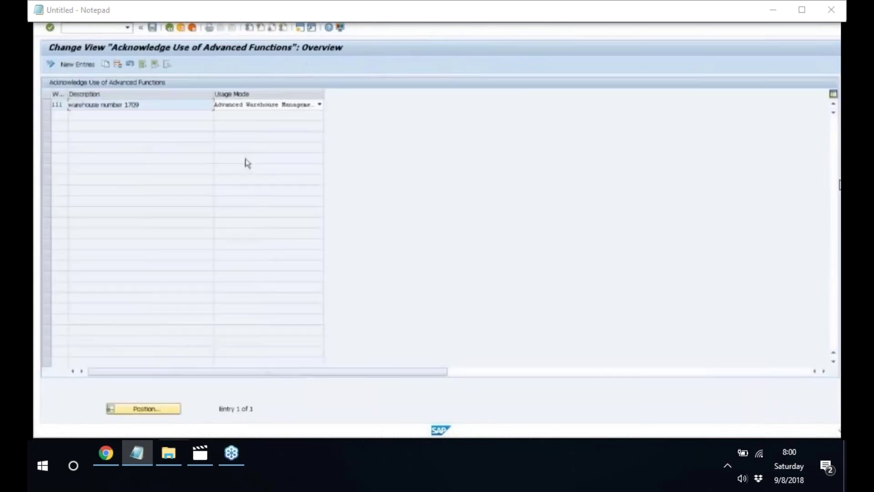
List warehouse 111's usage modes: Advanced, Basic Warehouse Management and No Acknowledgement
click(320, 106)
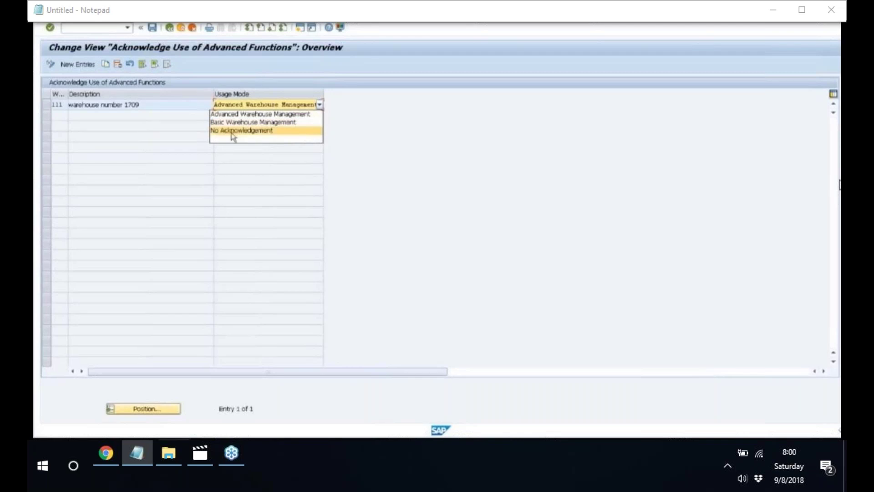
Close the usage mode list, leaving warehouse 111 on Advanced Warehouse Management
click(258, 155)
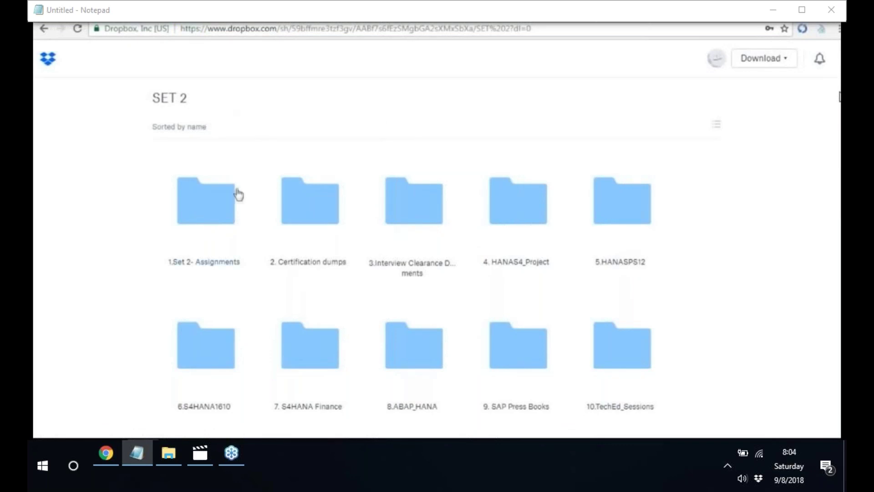
Browse 1.Set 2- Assignments and S4Hana_Logistic, then preview 8b.Create Maintainance Order.docx
click(204, 262)
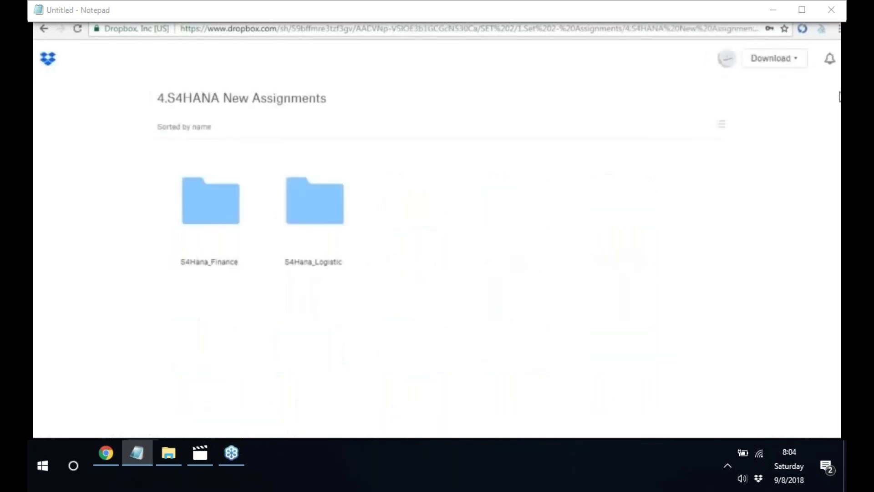
click(315, 209)
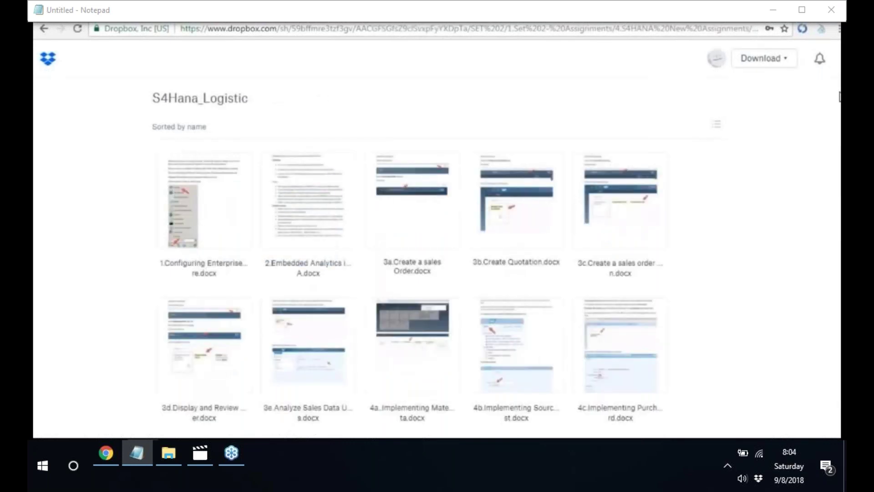
scroll(414, 248, down, 1)
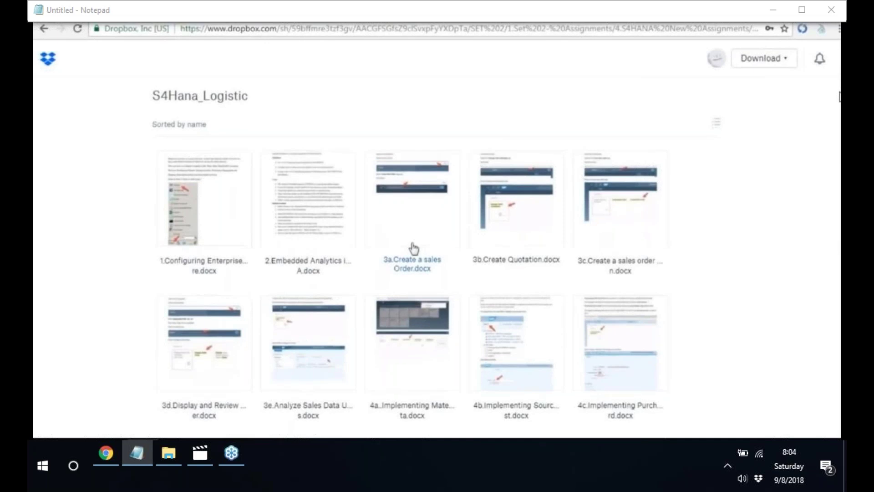
scroll(413, 249, down, 6)
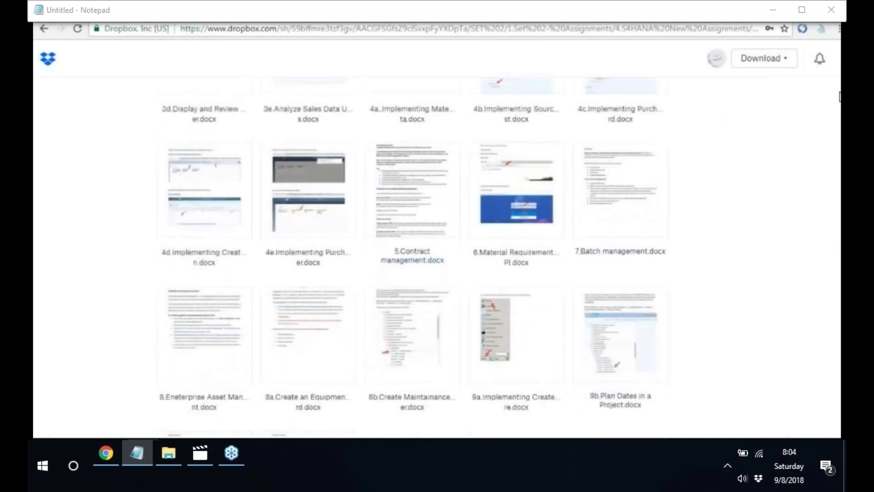
scroll(204, 341, down, 1)
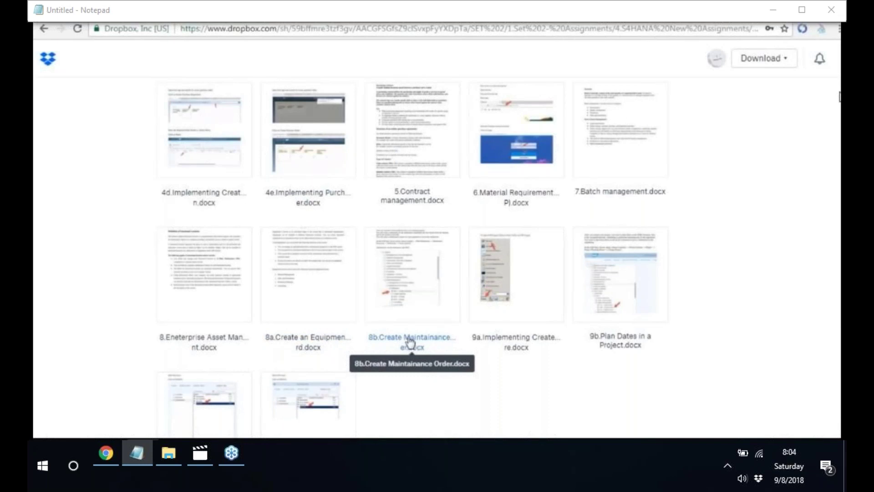
click(402, 261)
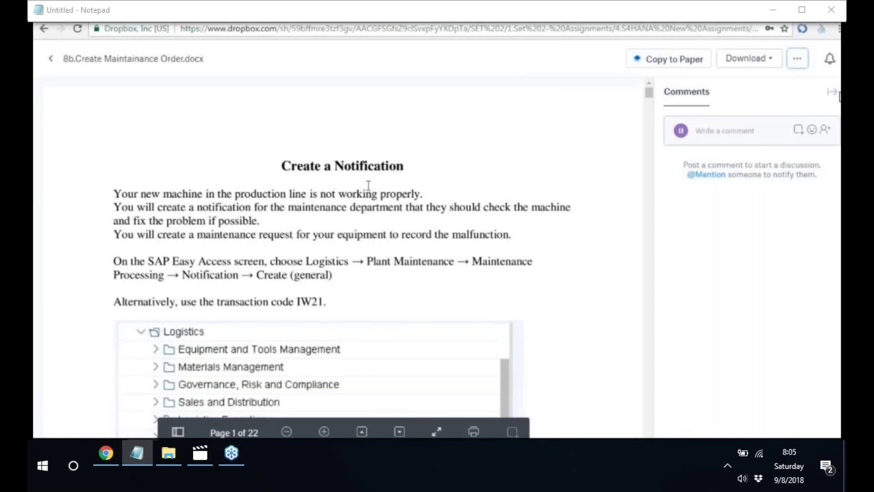
Scroll the preview to page 3, where equipment number 10000000 is entered
scroll(326, 253, down, 1)
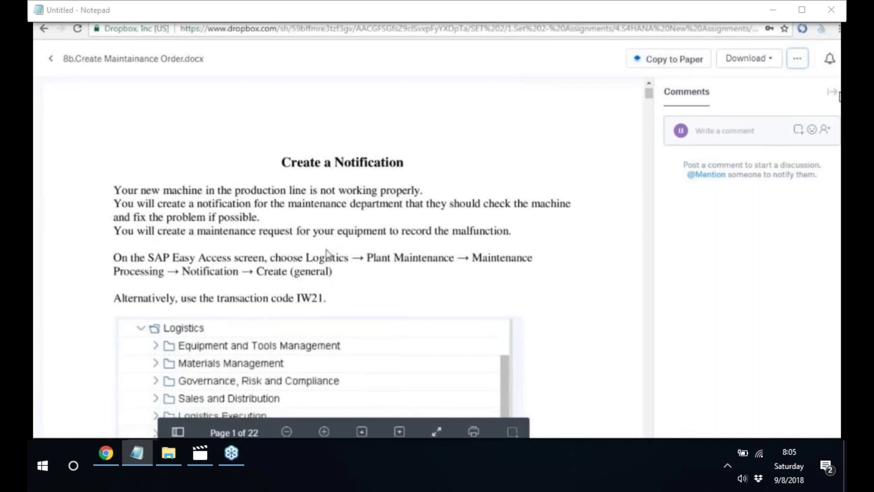
scroll(327, 254, down, 8)
scroll(216, 203, up, 1)
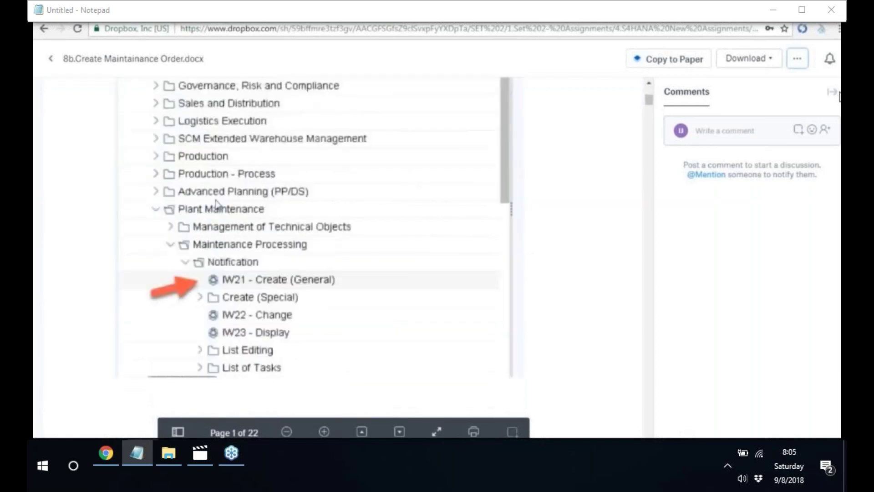
scroll(244, 266, down, 10)
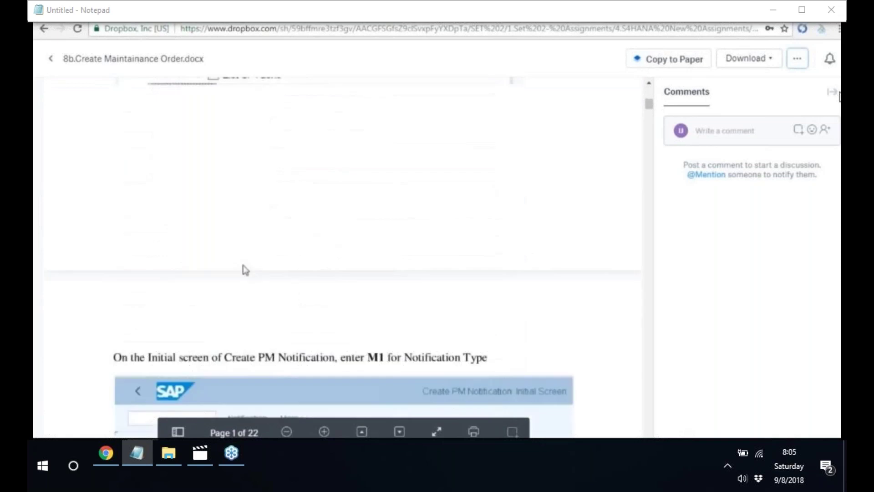
scroll(262, 220, up, 1)
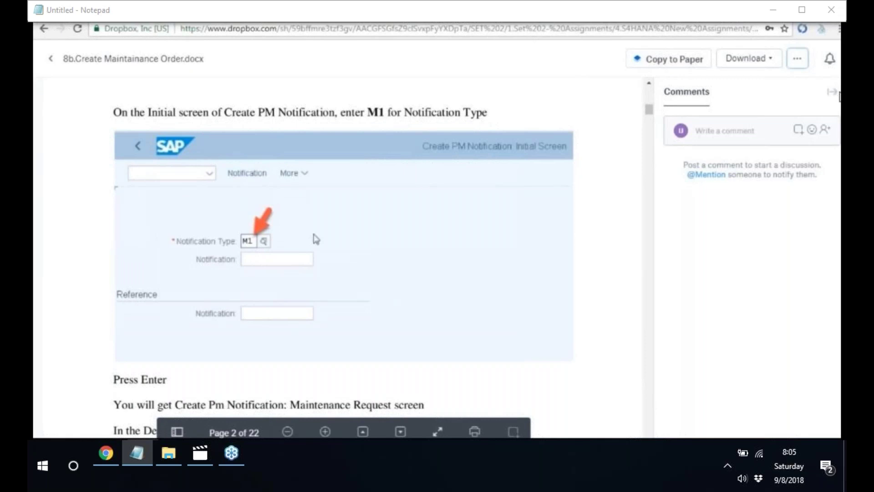
scroll(247, 324, down, 3)
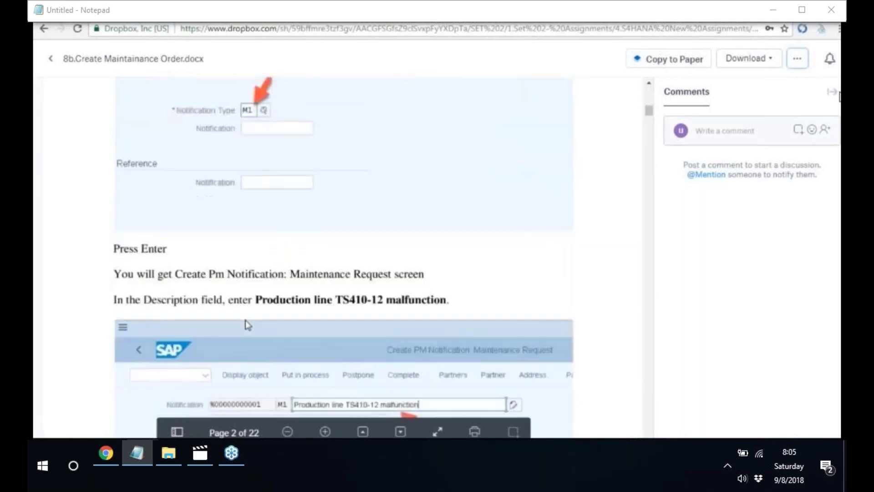
scroll(247, 324, down, 2)
scroll(273, 318, down, 1)
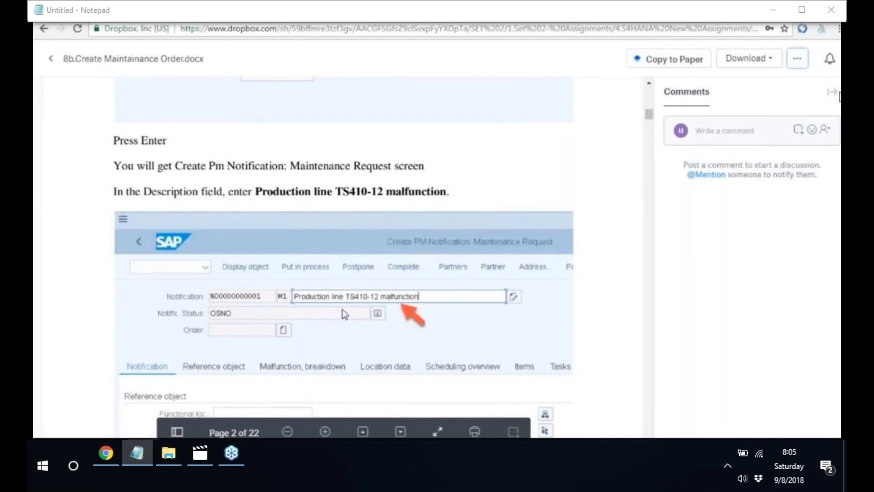
scroll(374, 265, down, 4)
Scroll on to page 8, showing the PM01 order for planning plant 1010 and the Save step
scroll(373, 264, down, 6)
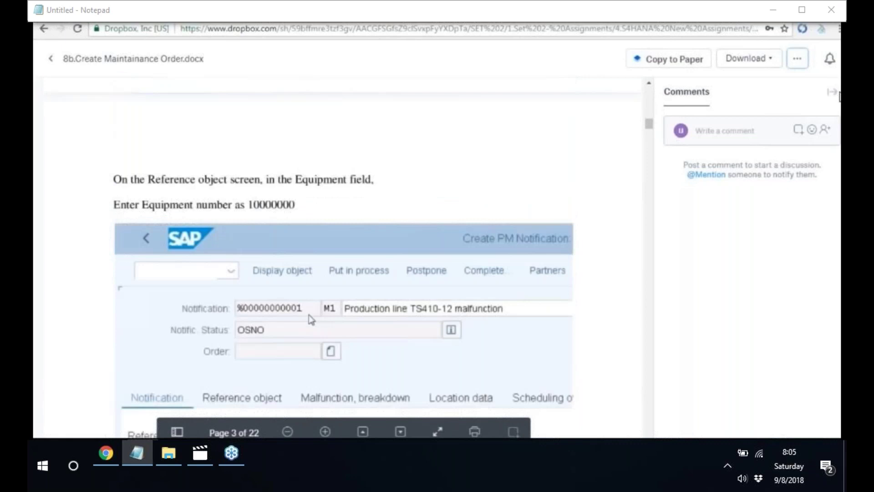
scroll(332, 272, down, 1)
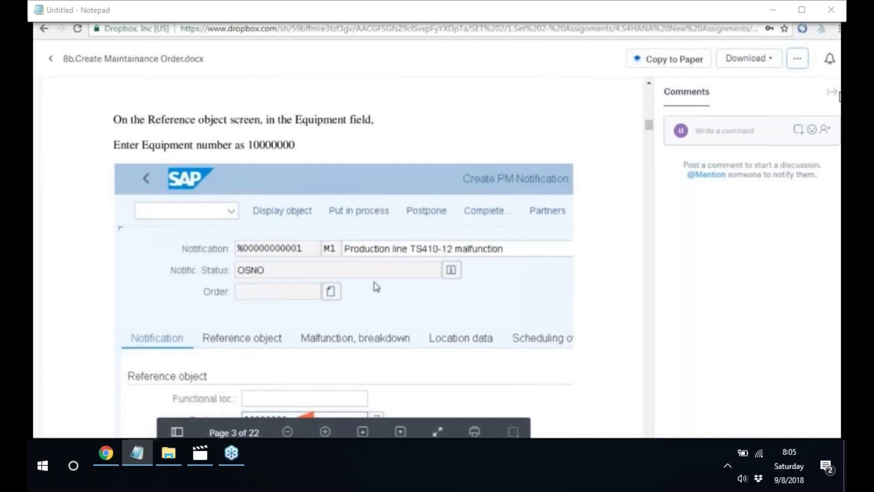
scroll(385, 287, down, 1)
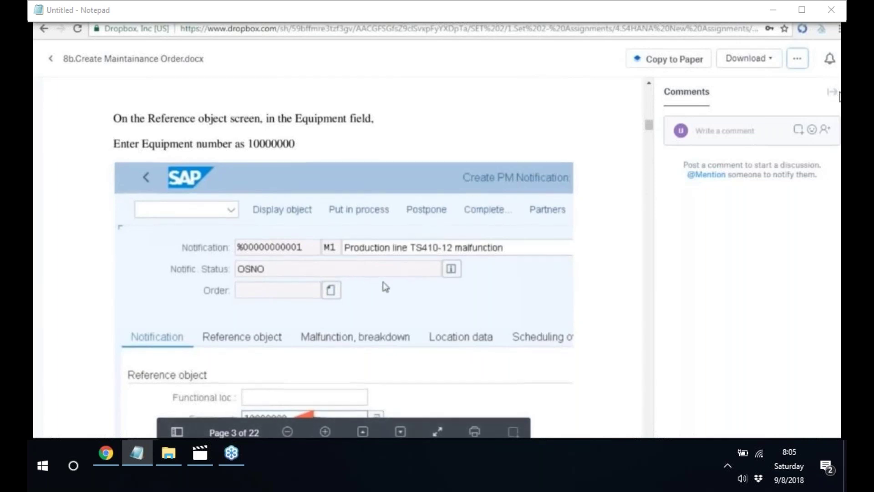
scroll(385, 287, down, 3)
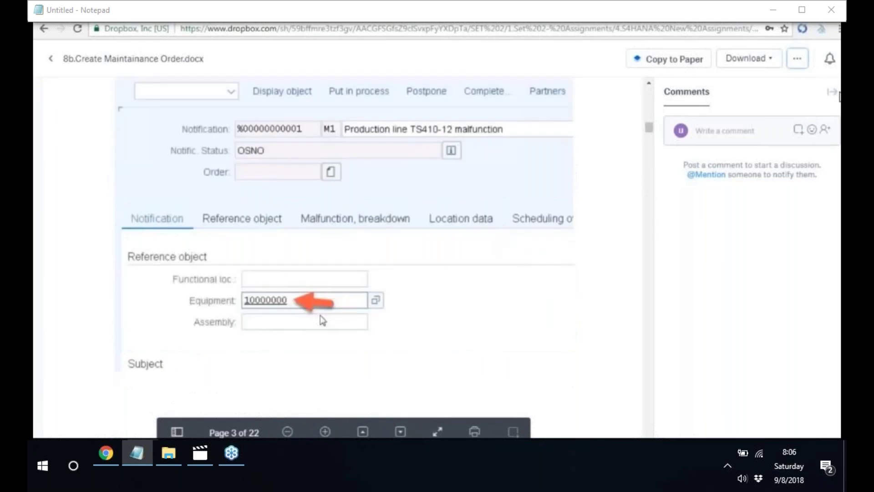
scroll(326, 327, down, 5)
scroll(324, 329, down, 3)
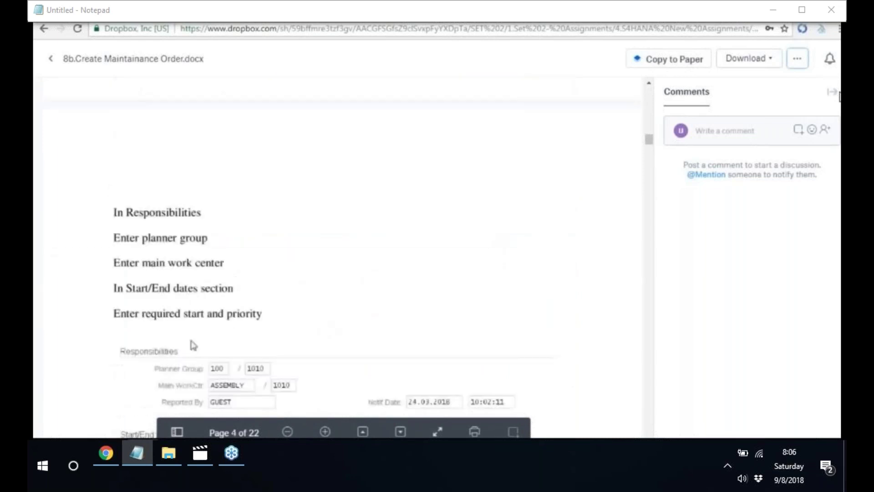
scroll(377, 294, down, 1)
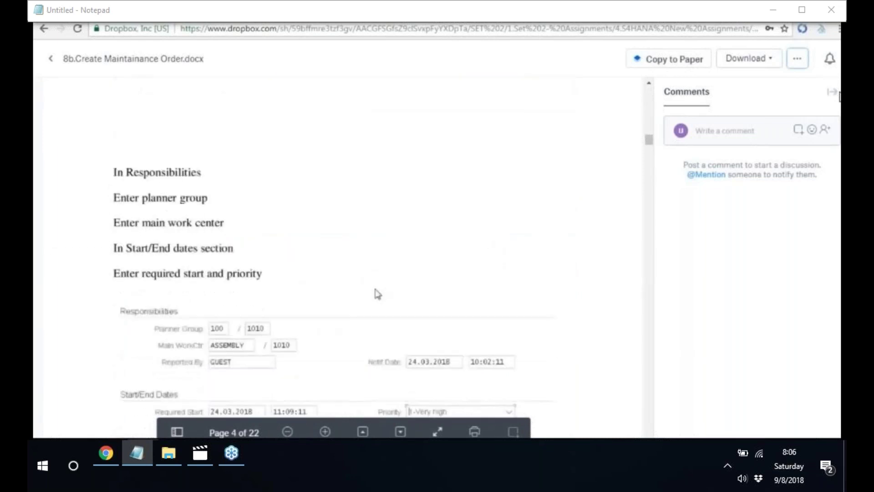
scroll(377, 294, down, 2)
scroll(363, 244, down, 1)
scroll(363, 244, down, 10)
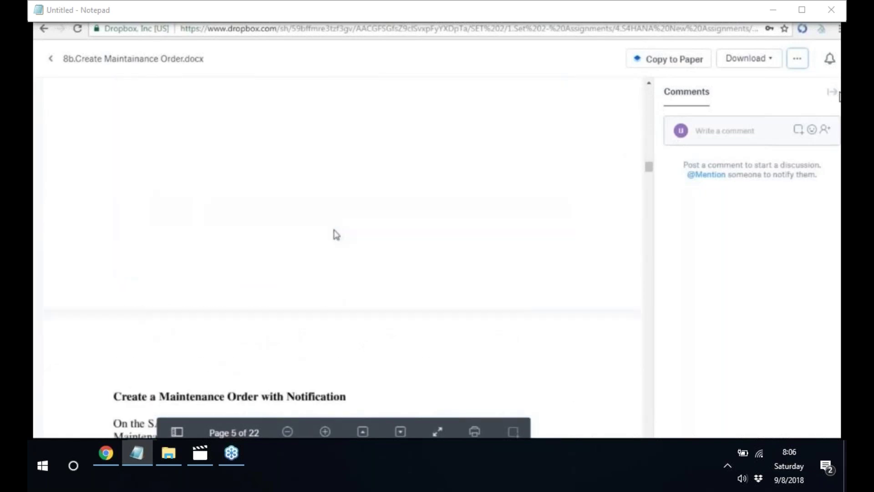
scroll(252, 239, down, 2)
scroll(251, 239, down, 2)
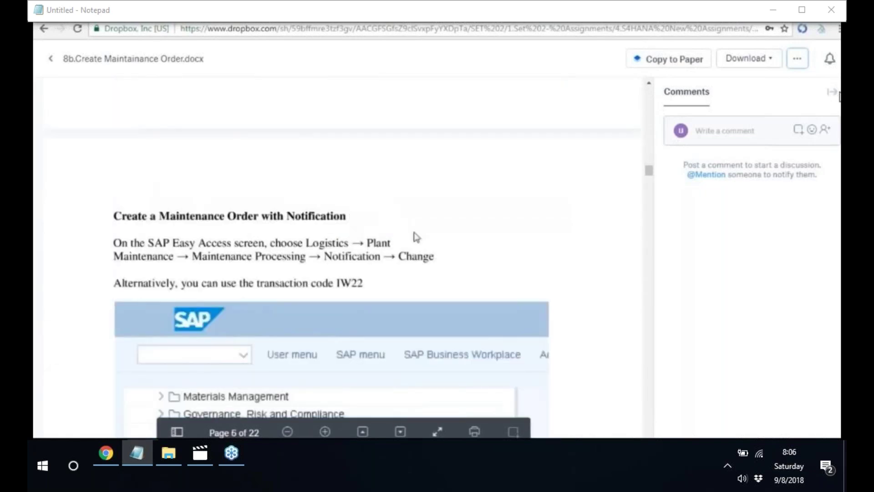
scroll(349, 236, down, 4)
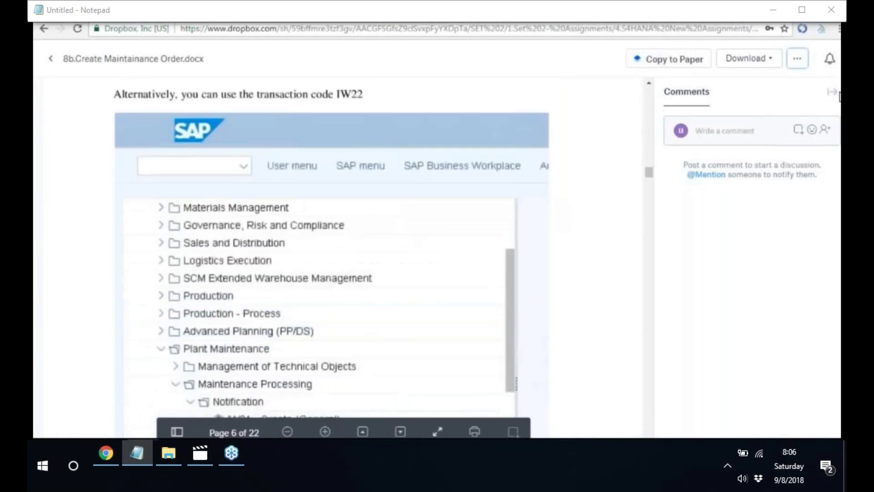
scroll(319, 245, down, 1)
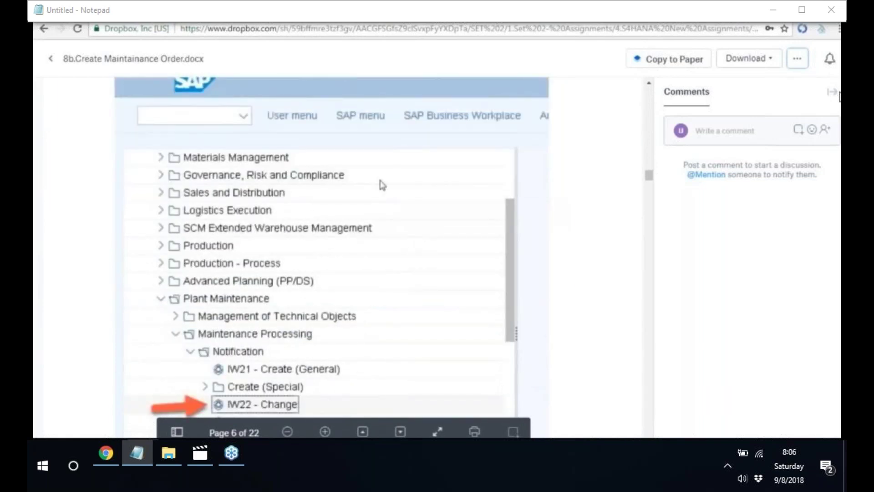
scroll(364, 237, down, 5)
scroll(359, 294, down, 15)
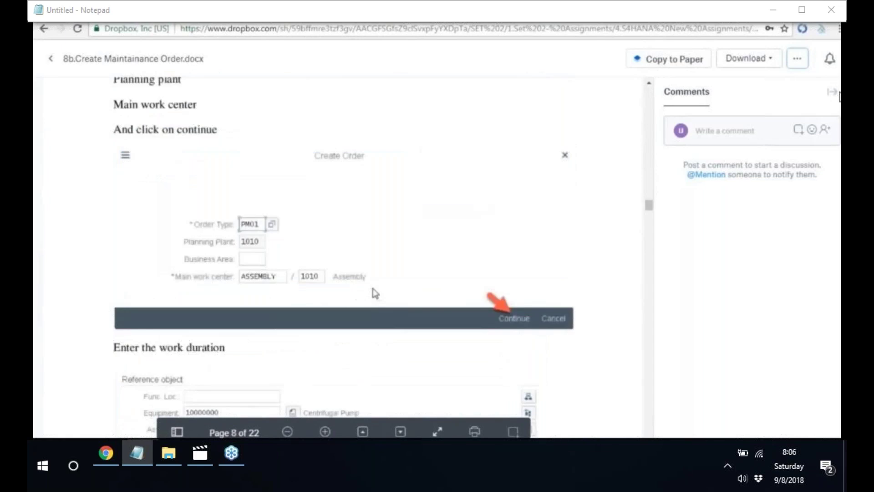